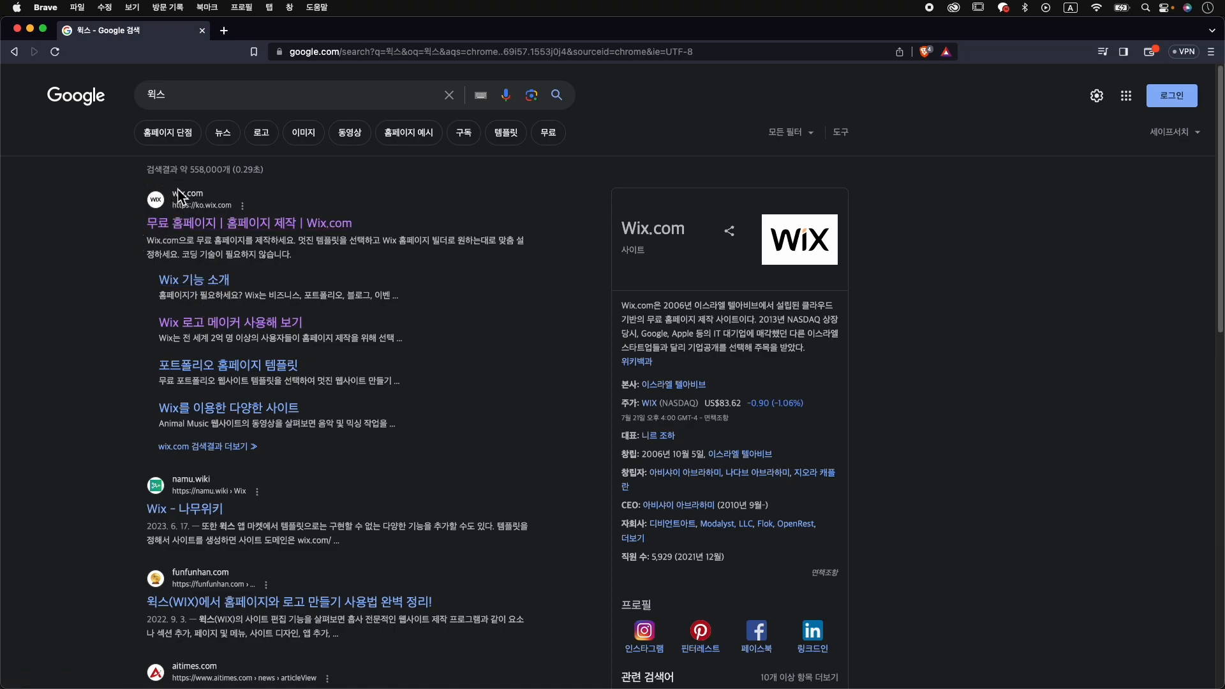
Open the Wix homepage from the search results and start creating a website
left_click(170, 222)
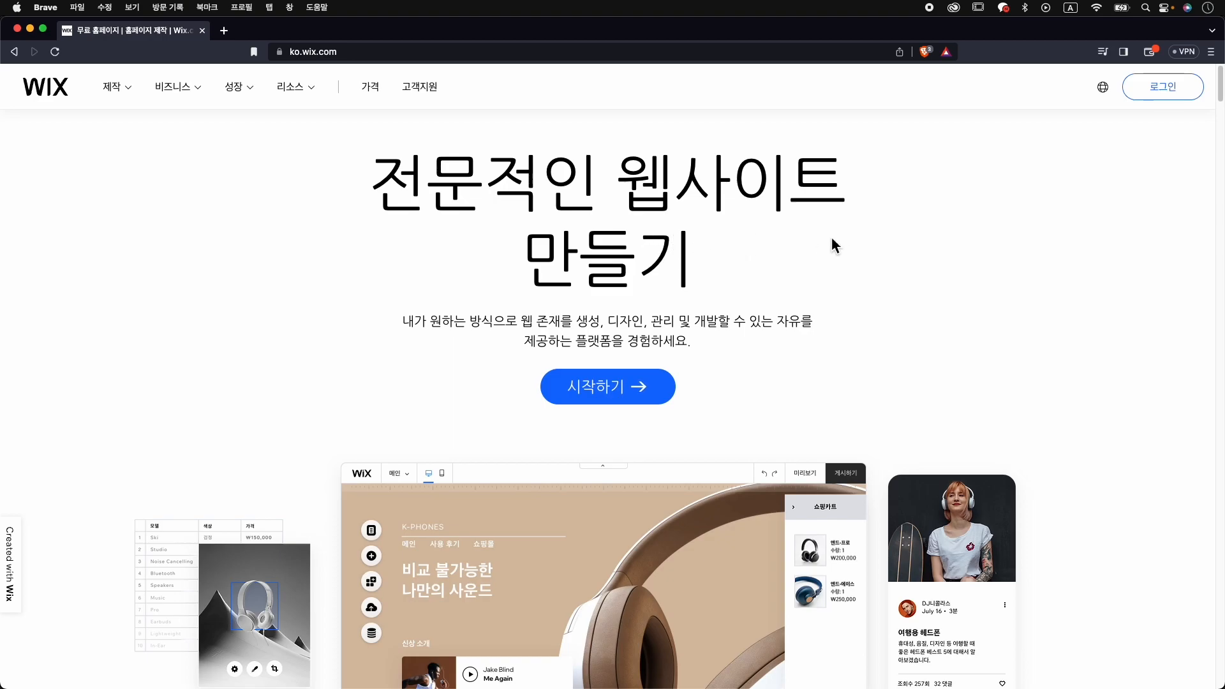
right_click(937, 184)
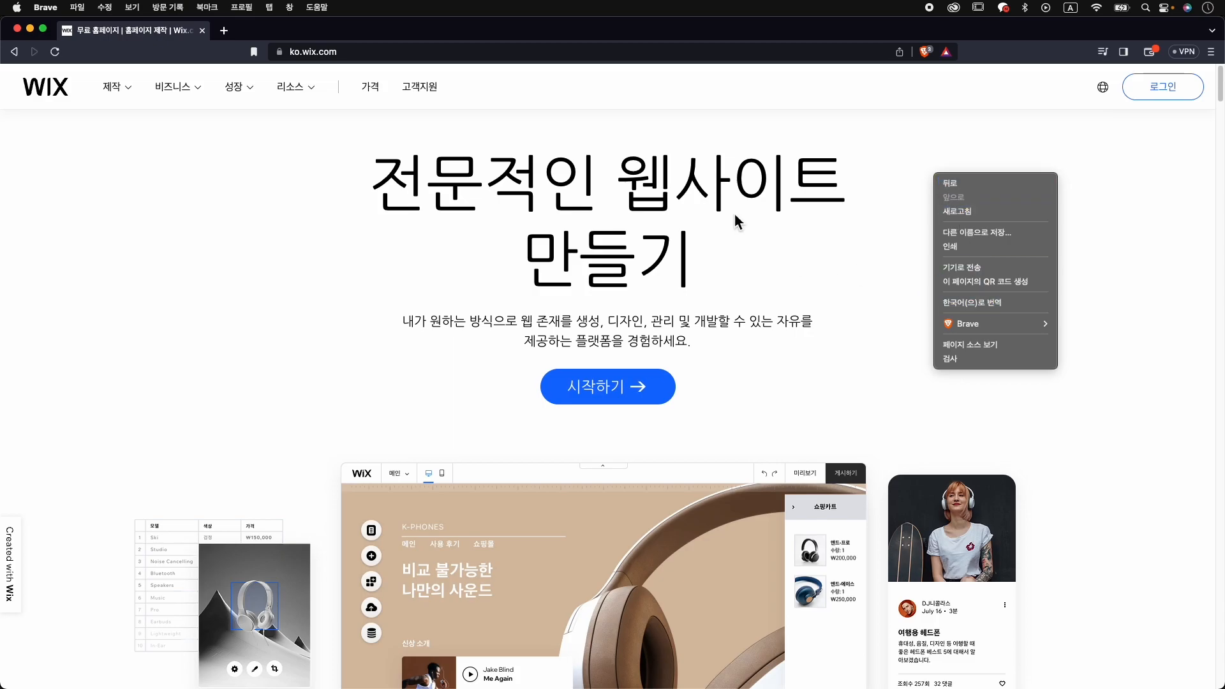
left_click(766, 206)
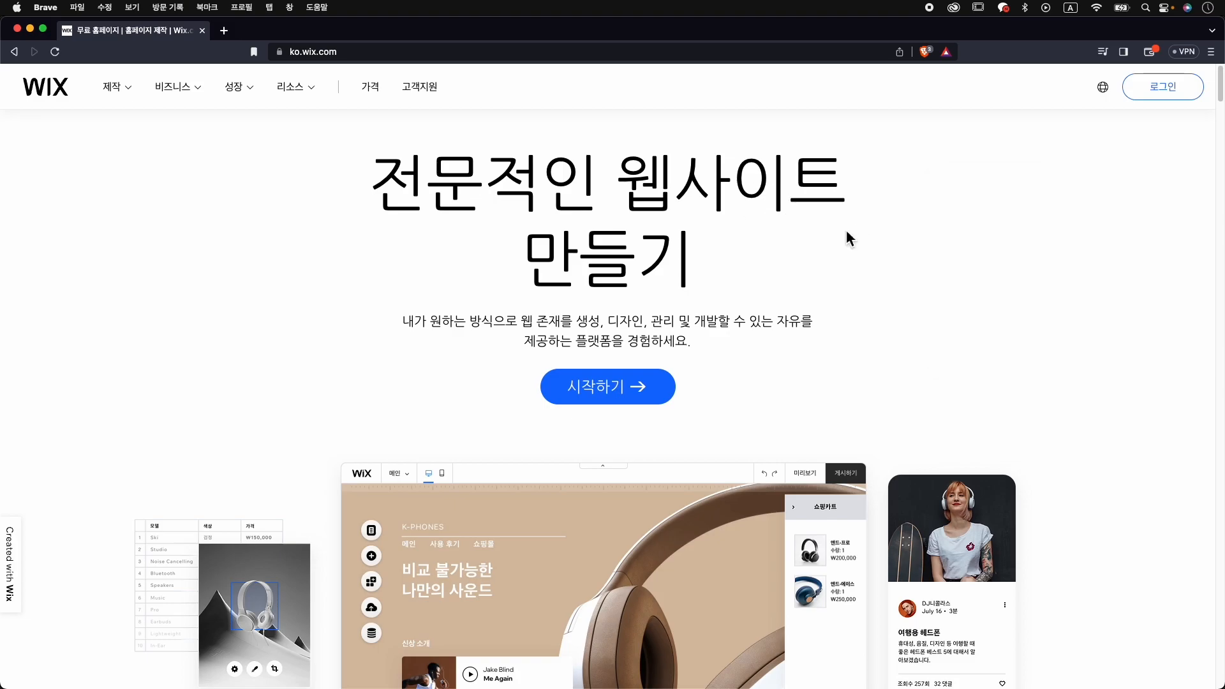
left_click(651, 396)
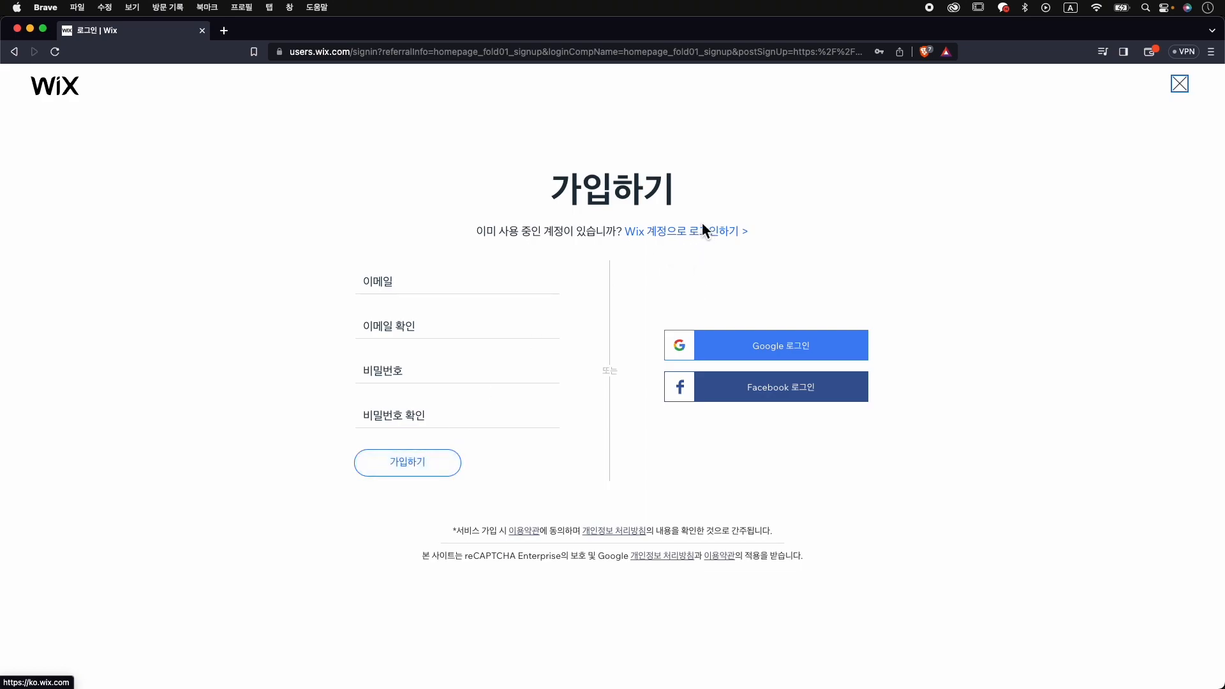
Switch to logging in with an existing Wix account and sign in with the saved account email and password
left_click(709, 241)
left_click(438, 330)
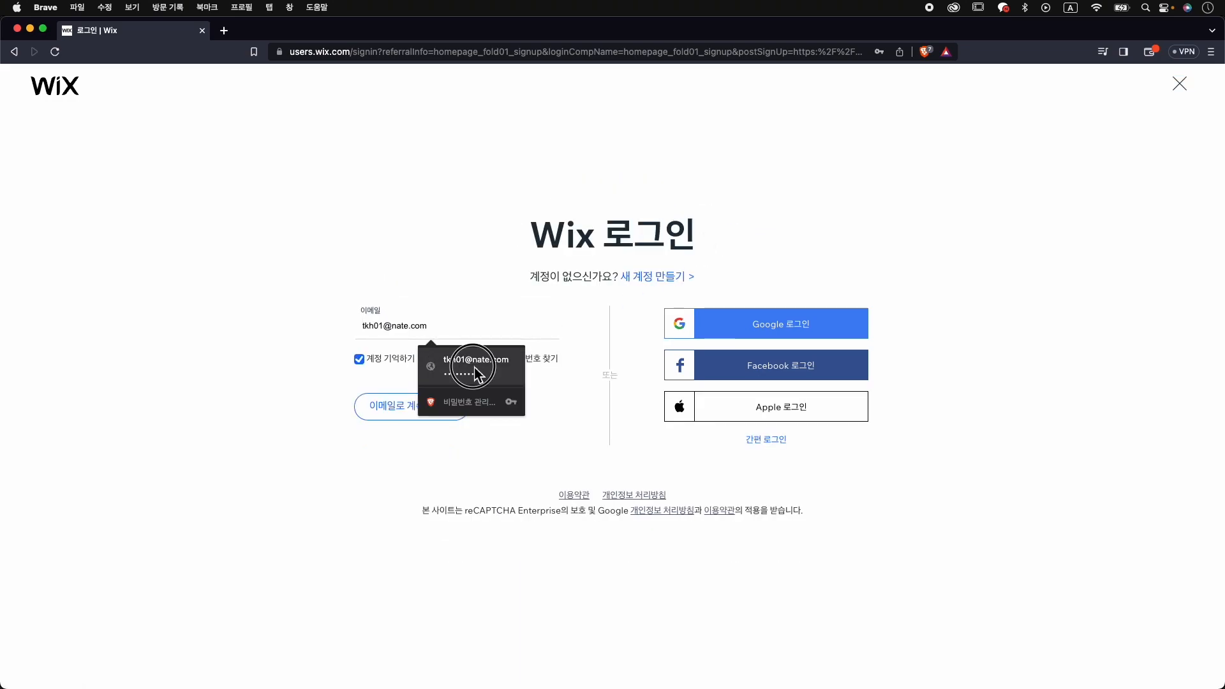
left_click(431, 361)
left_click(452, 411)
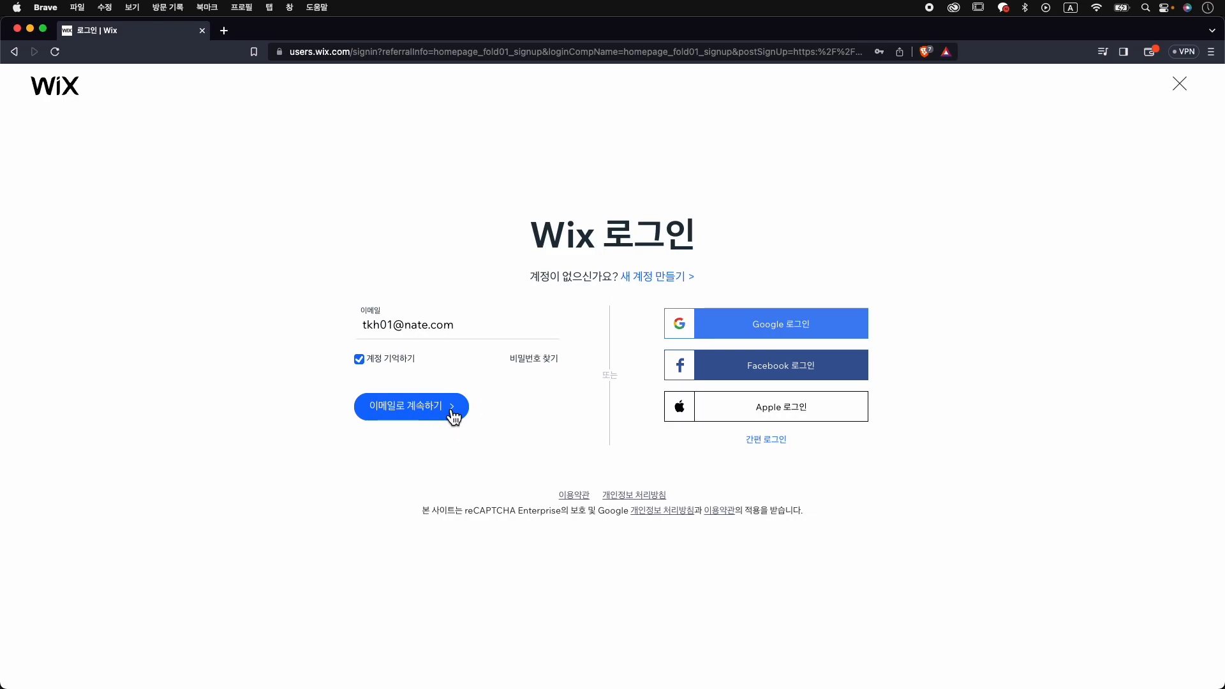
left_click(444, 440)
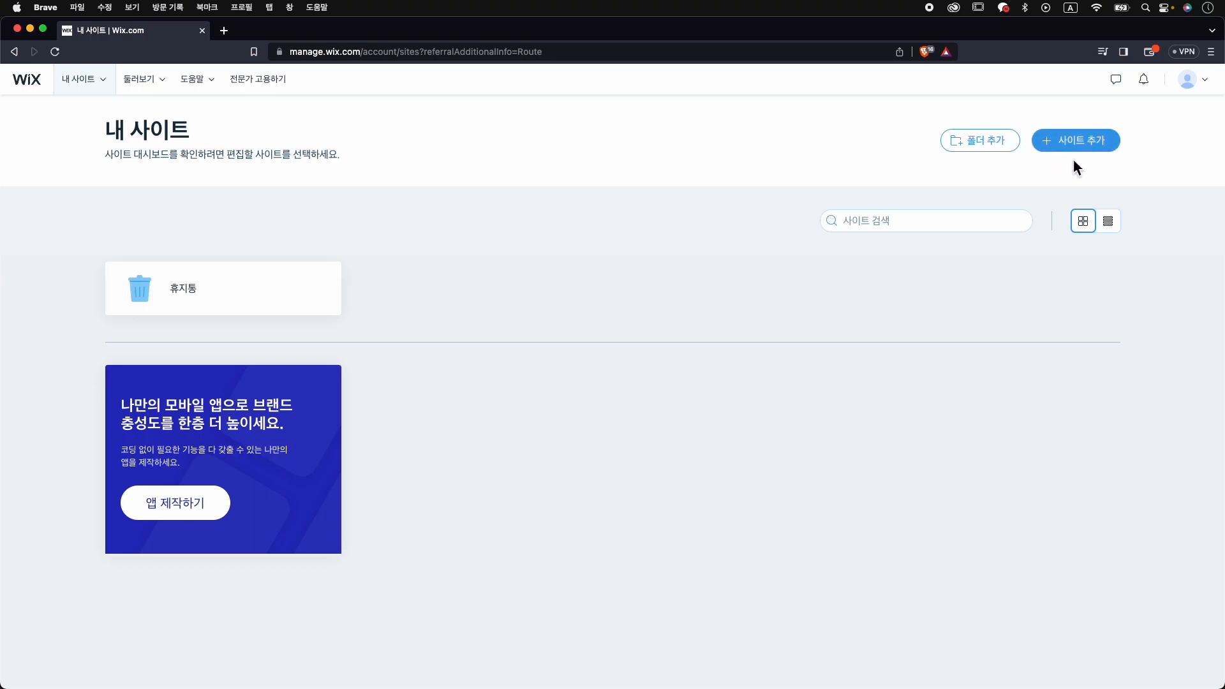
Add a new site and set its type to 반려동물 용품 쇼핑몰 by searching for 반려동물
left_click(104, 87)
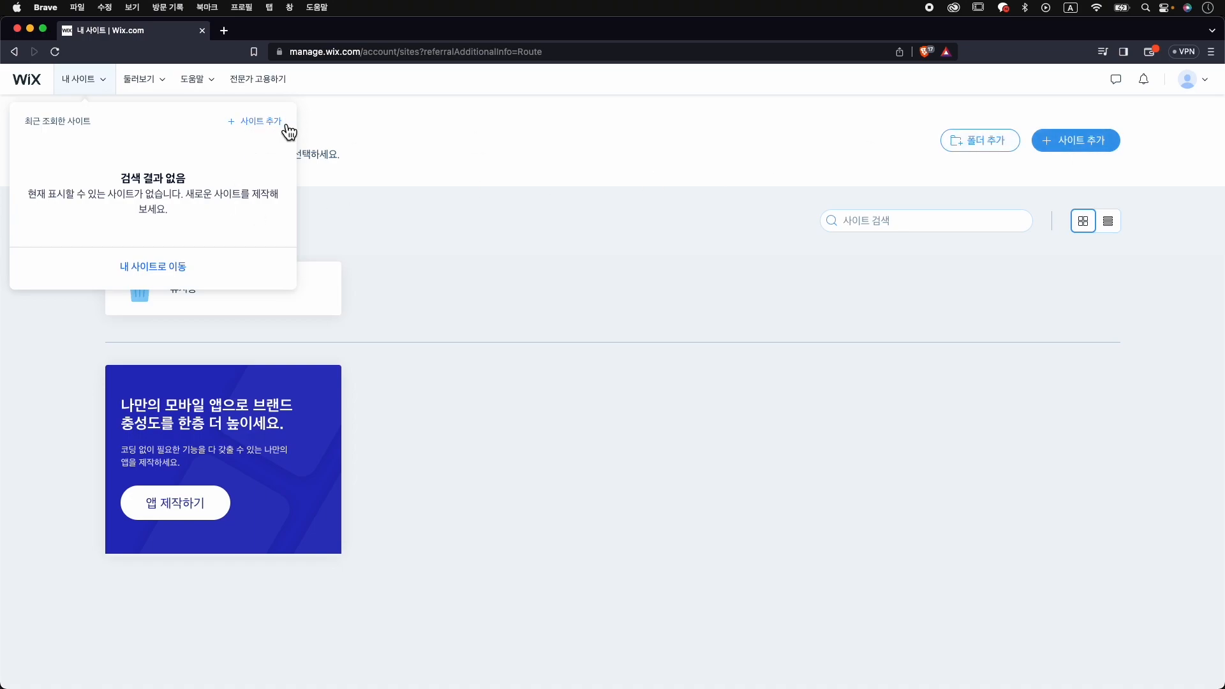
left_click(286, 126)
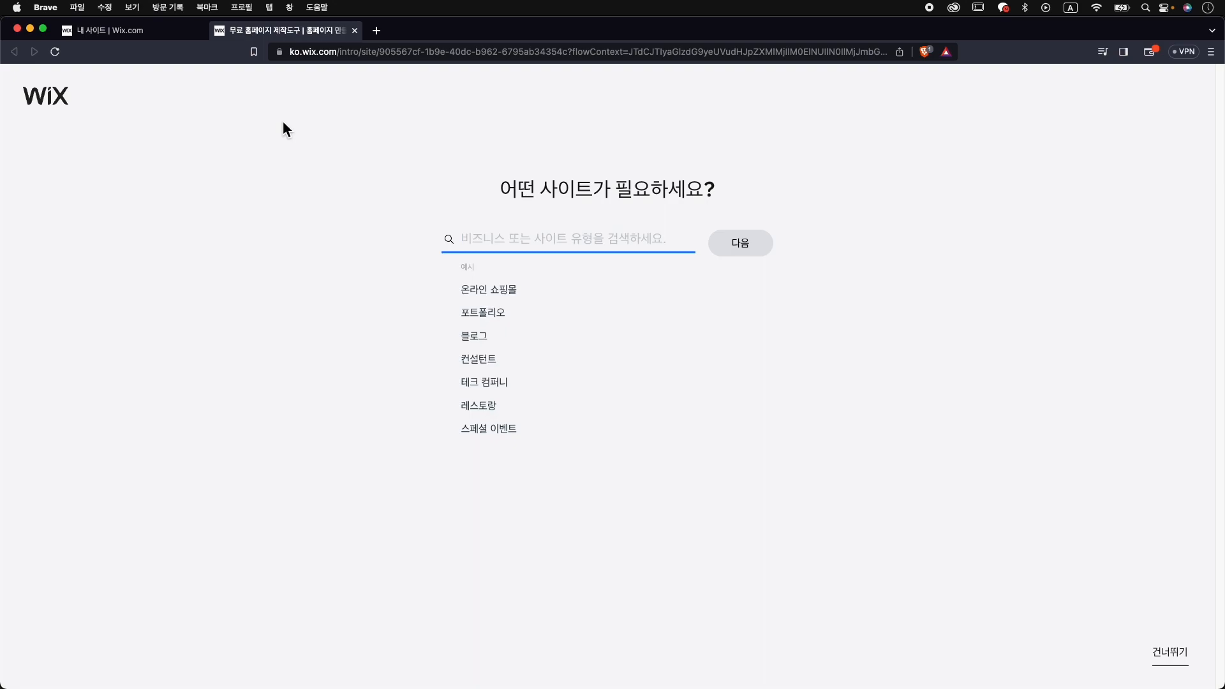
type("qk")
key("BackSpace")
key("BackSpace")
key("ctrl+space")
type("반")
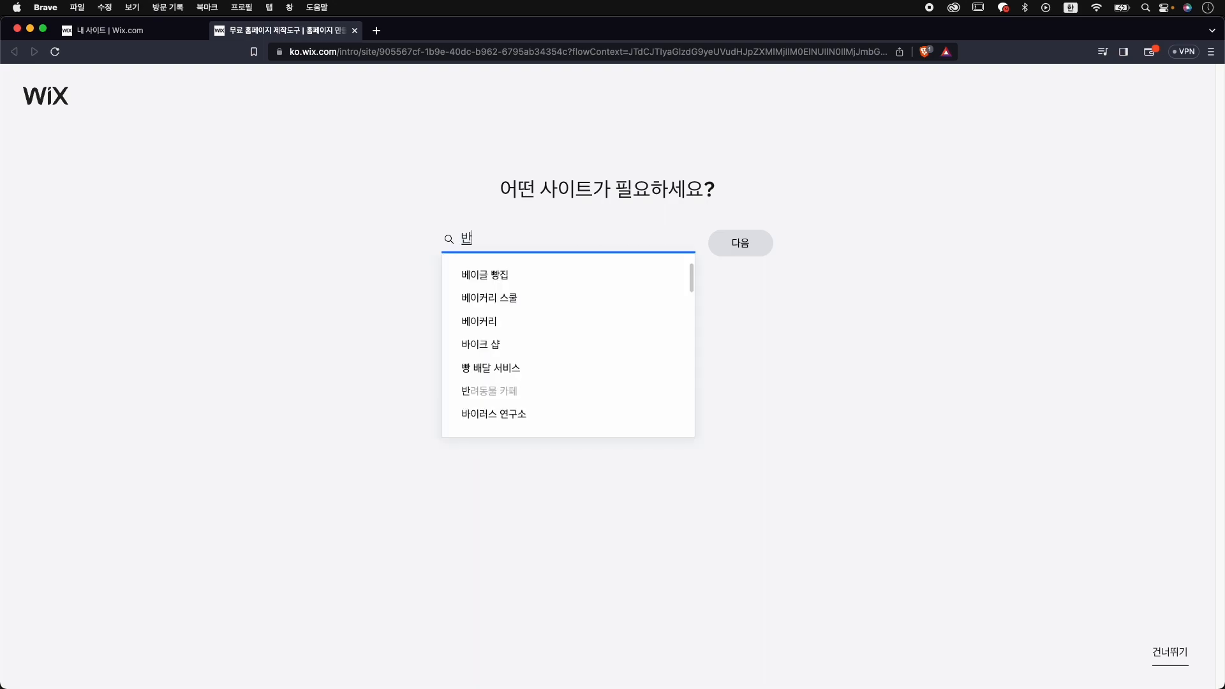
type("렵동물")
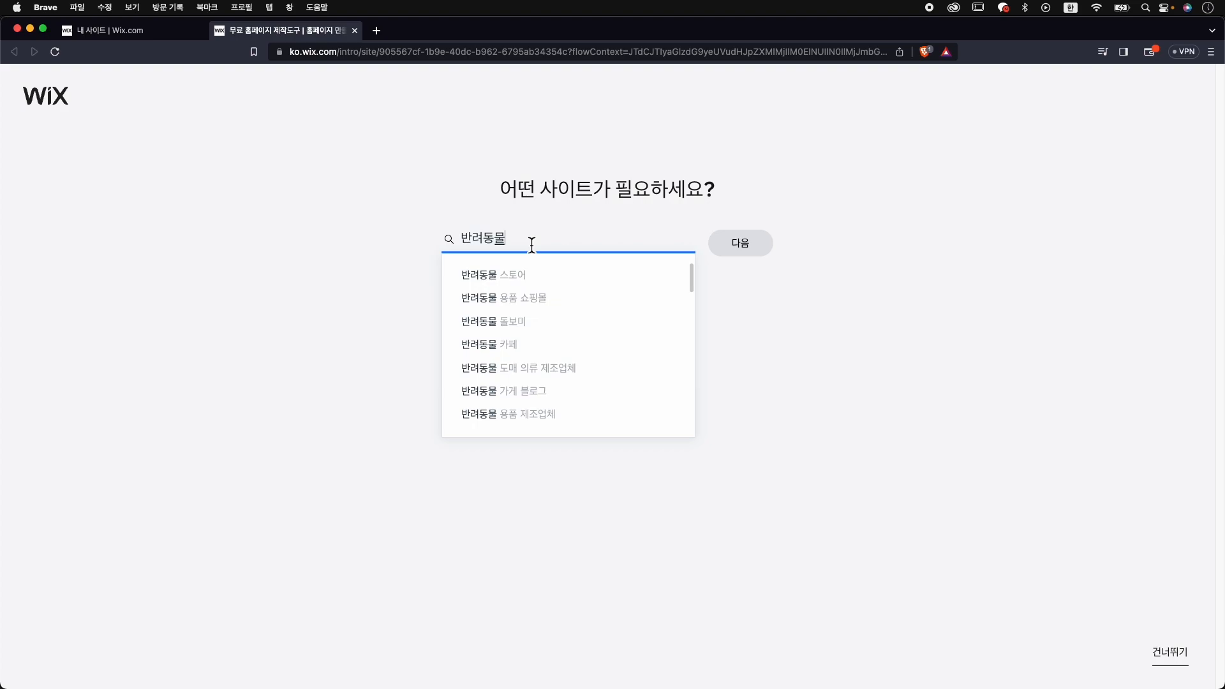
scroll(564, 347, "down", 6)
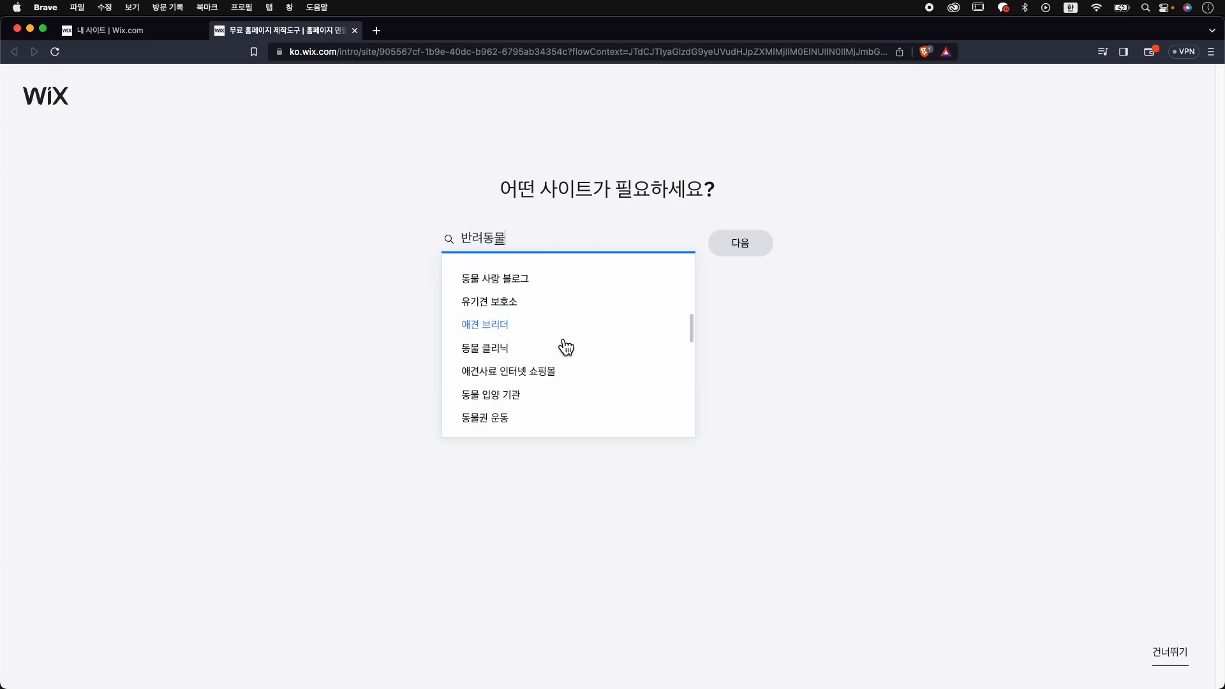
scroll(565, 347, "up", 6)
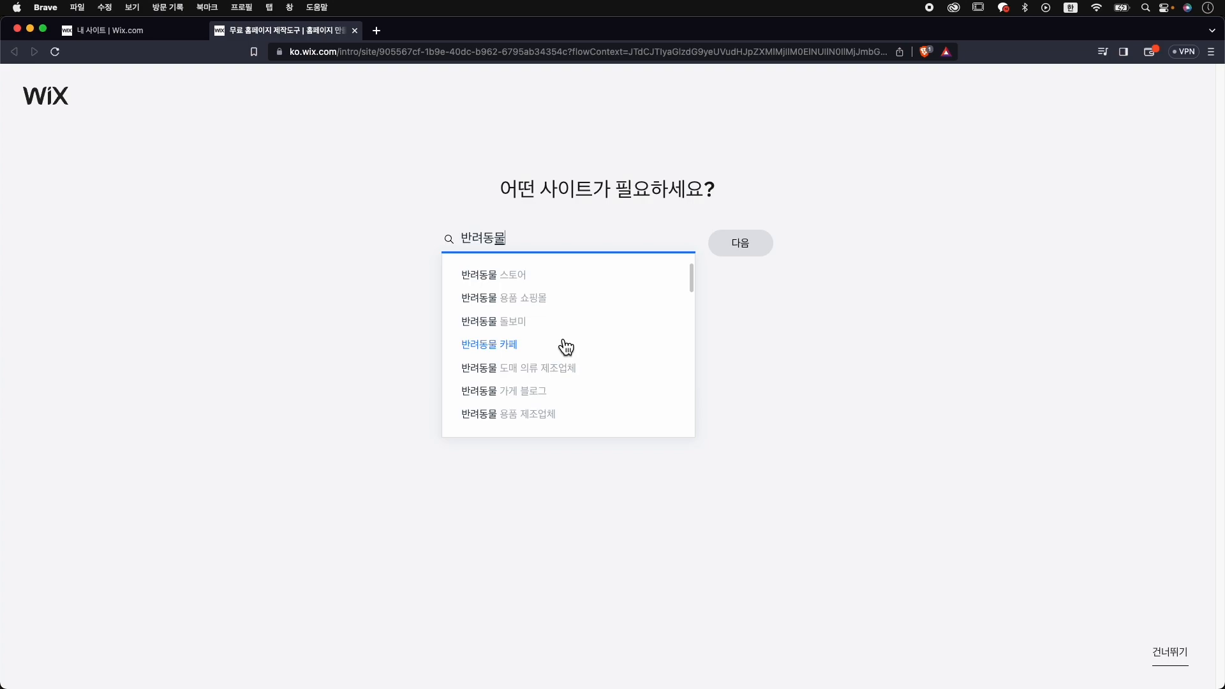
left_click(555, 305)
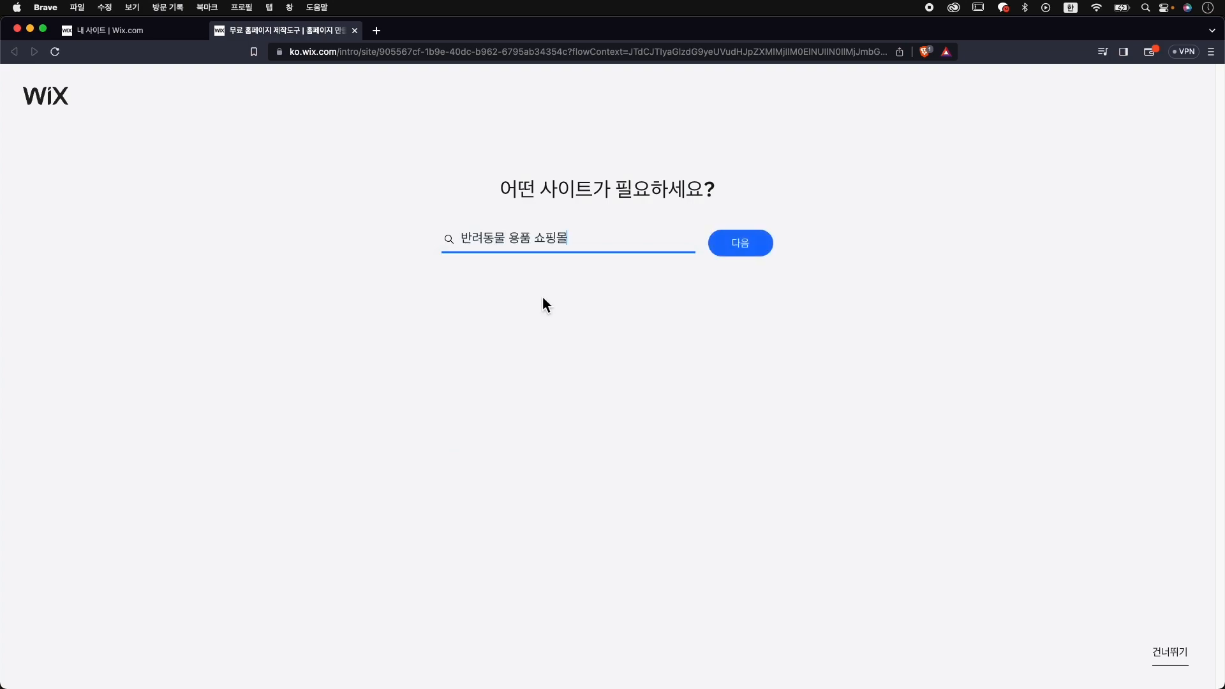
left_click(729, 254)
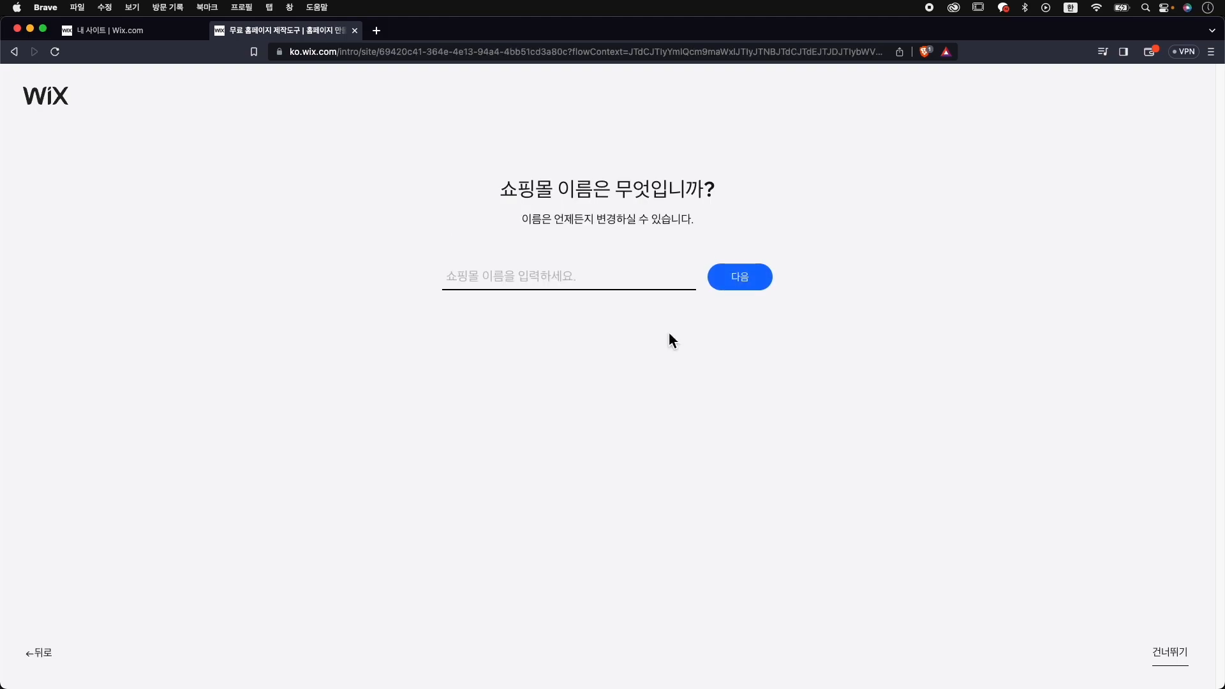
Name the shop 댕댕몰 and add the 이벤트 and 동영상 features to the site
type("댕댕몰")
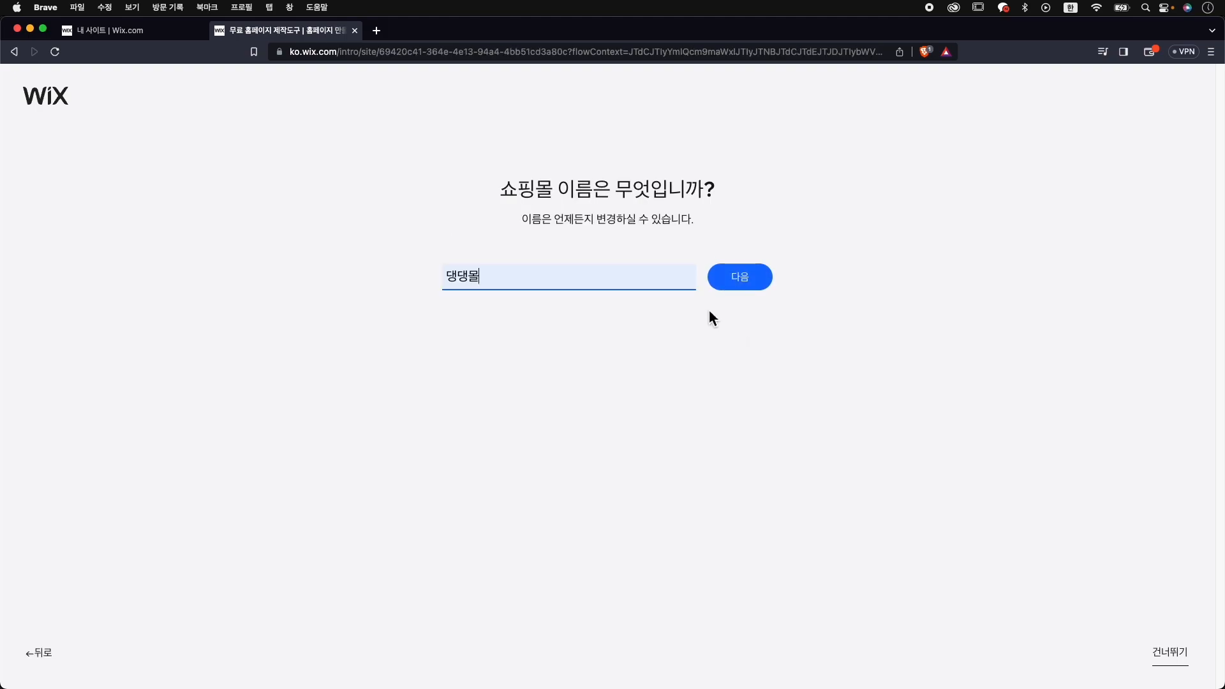
left_click(744, 285)
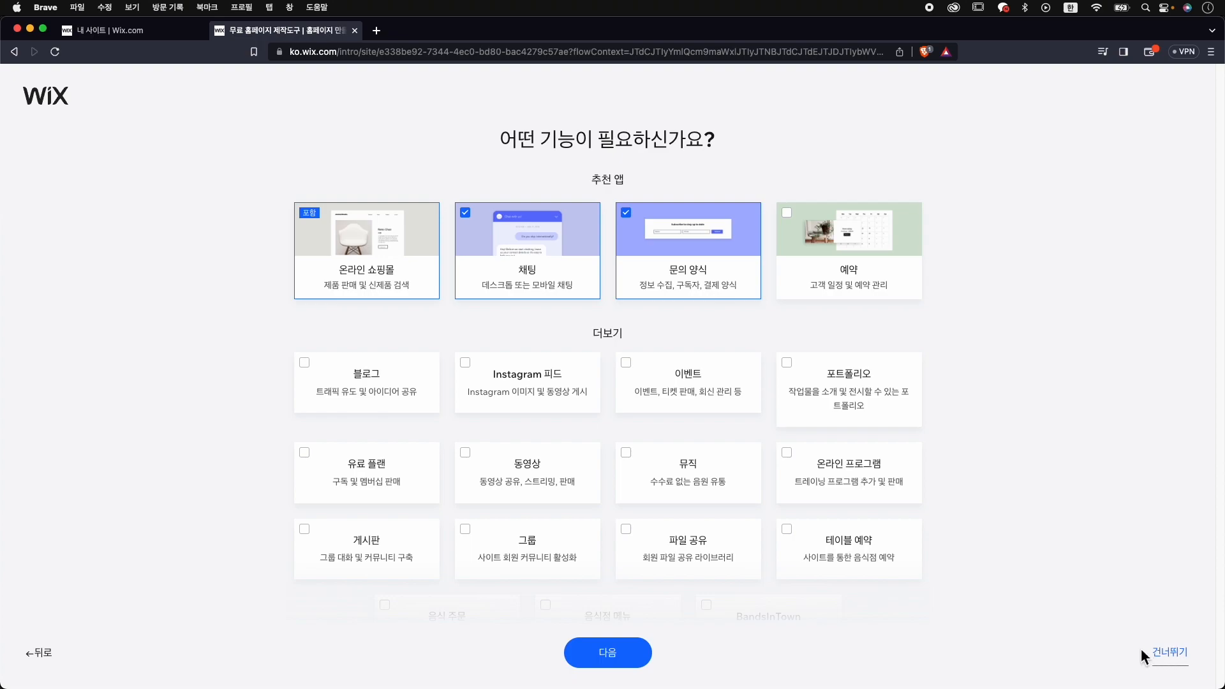
left_click(695, 389)
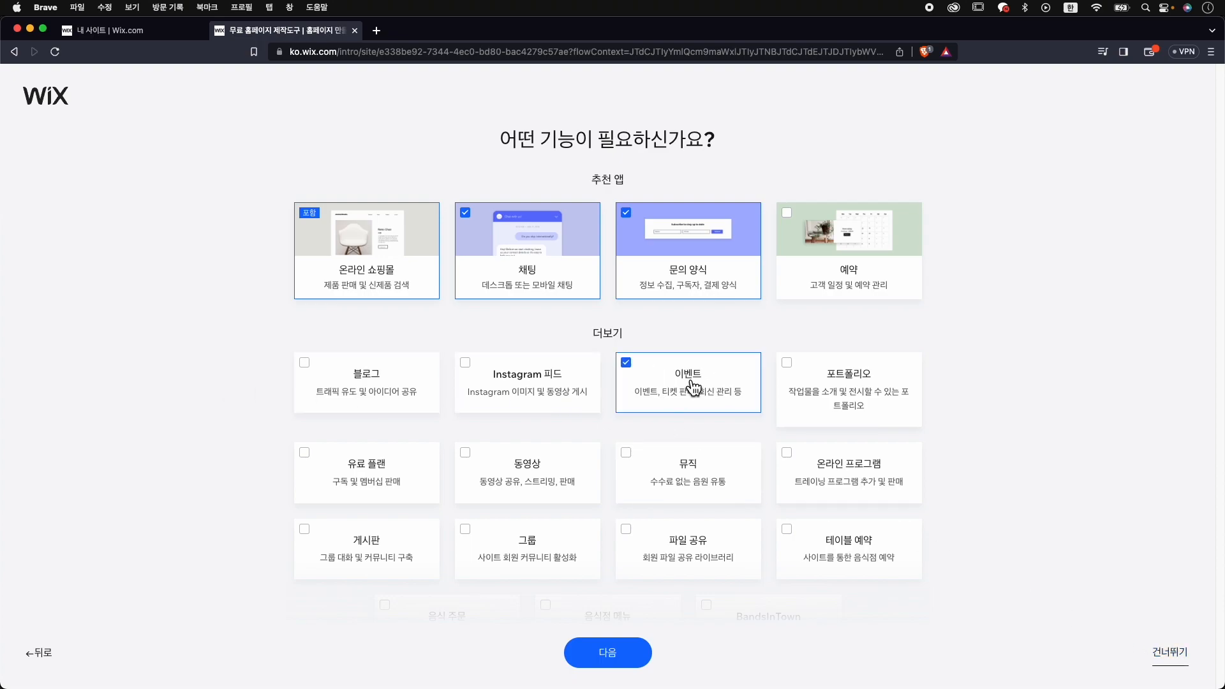
left_click(513, 472)
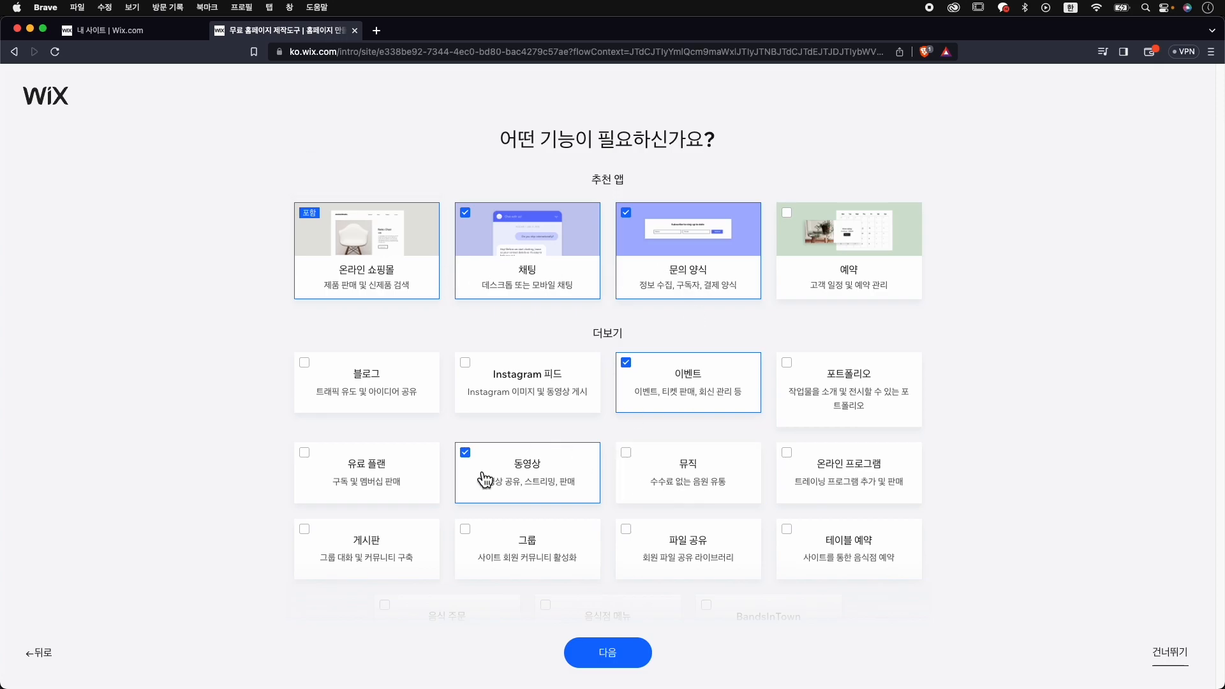
left_click(623, 661)
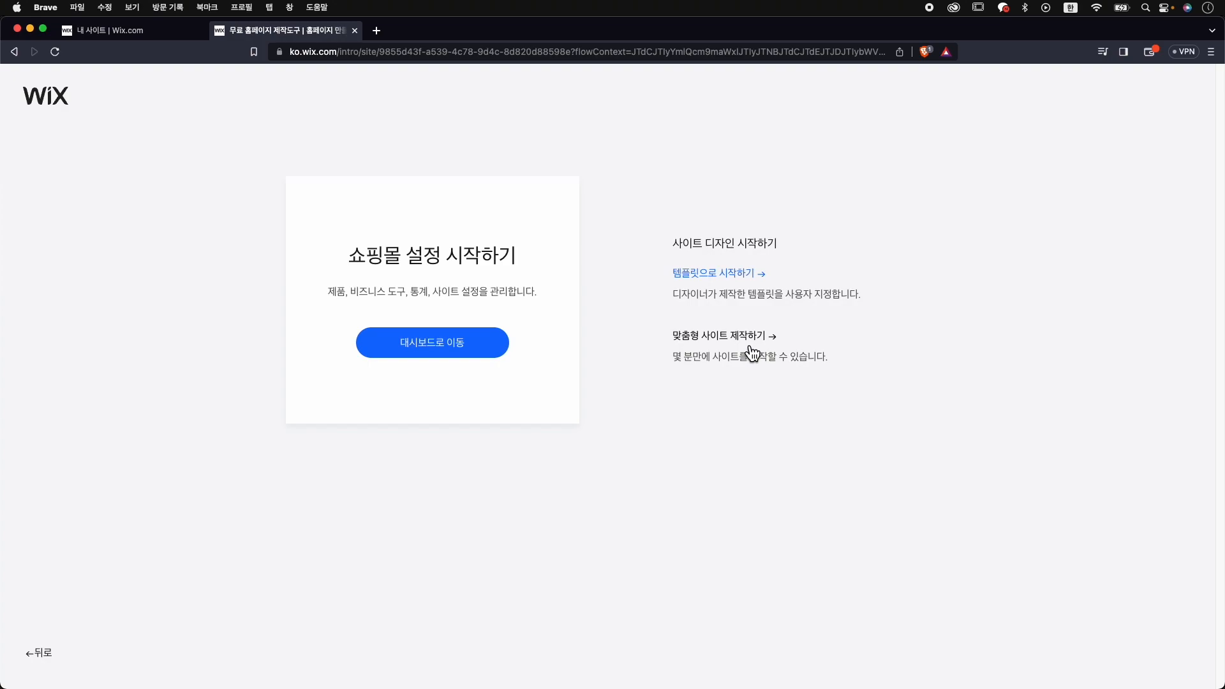
Choose to start from a template and browse the first two pages of 반려동물 용품 쇼핑몰 templates
left_click(703, 284)
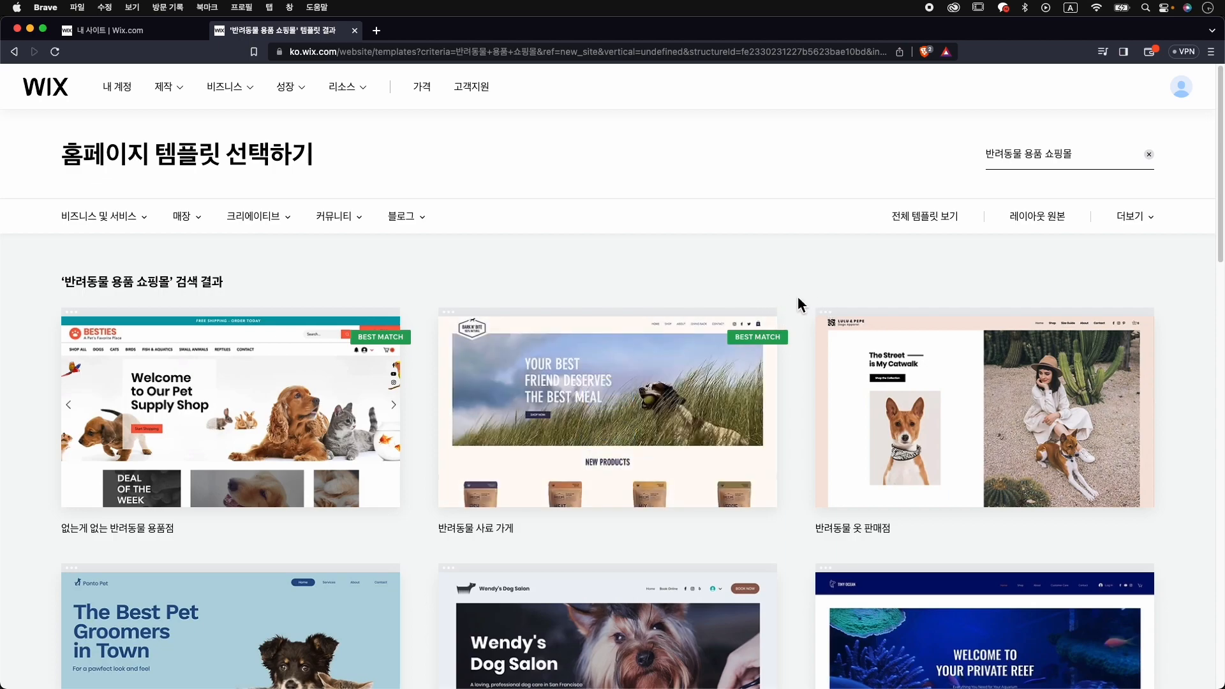
scroll(788, 313, "down", 15)
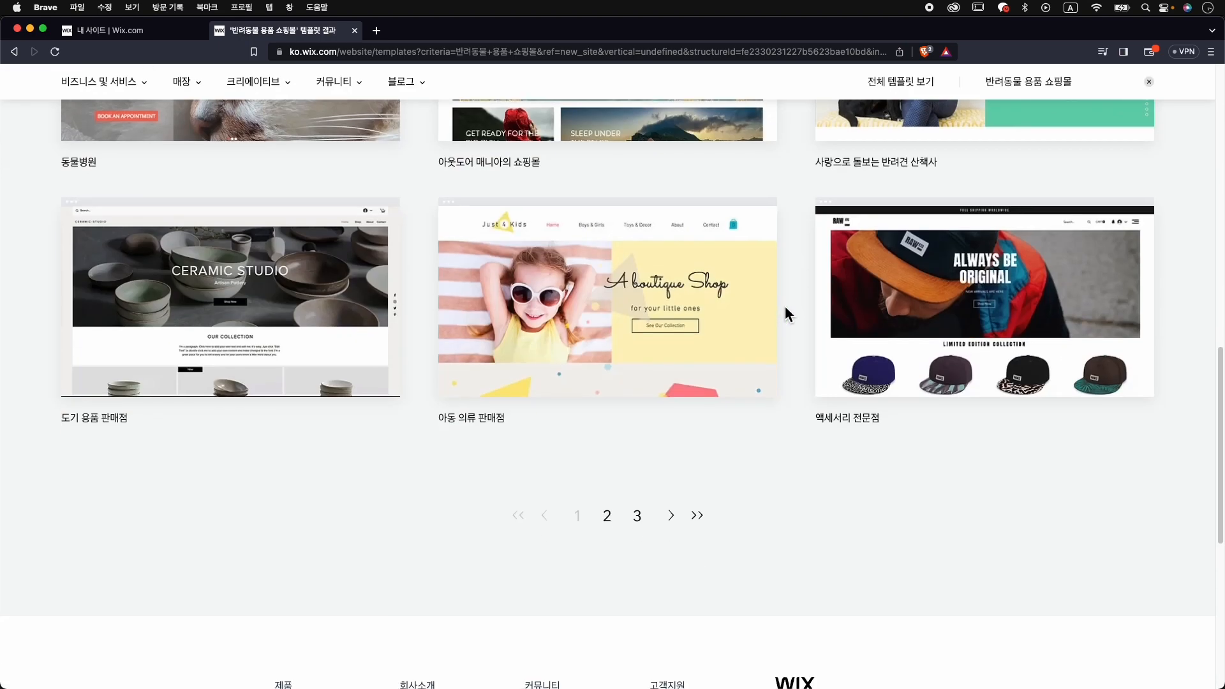
scroll(785, 305, "down", 2)
left_click(607, 400)
scroll(776, 384, "down", 12)
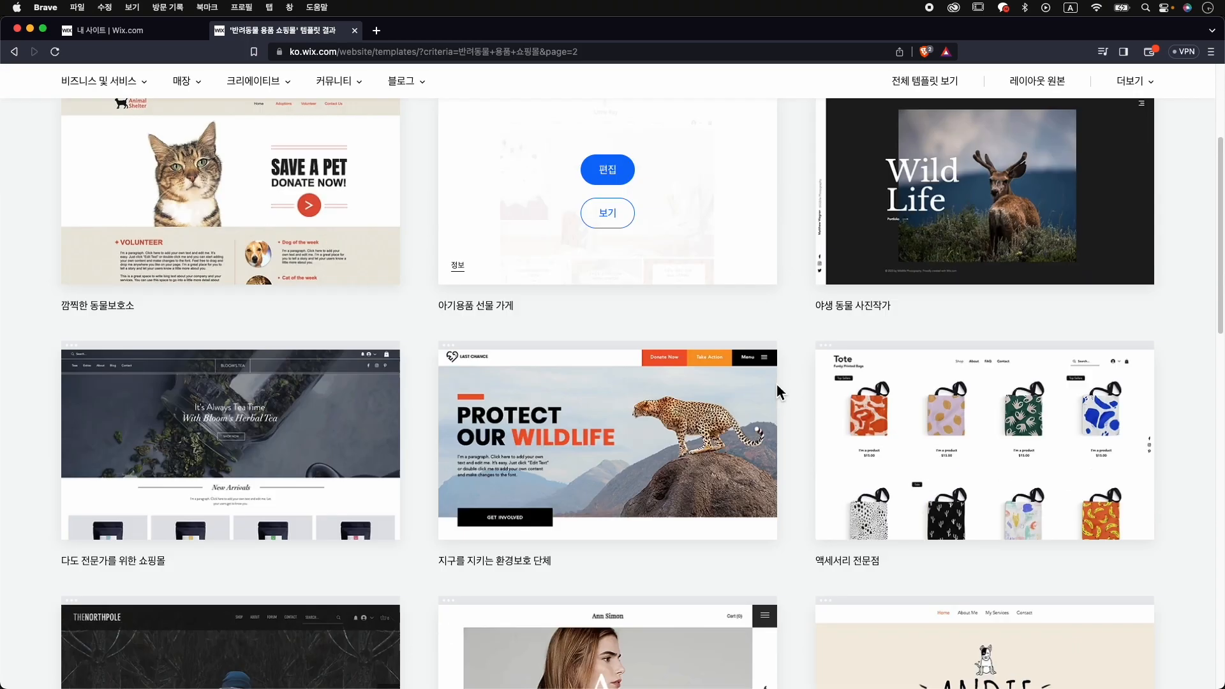
left_click(586, 564)
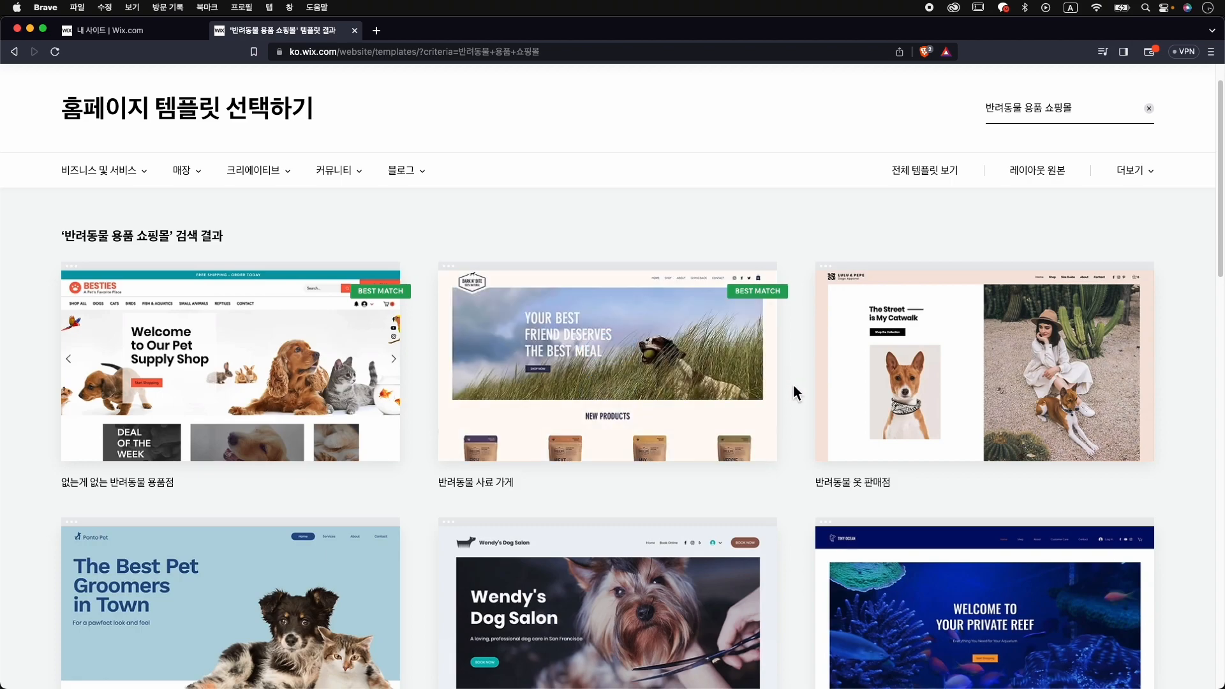
Preview the 반려동물 사료 가게 template down to its footer and close the preview
mouse_move(744, 460)
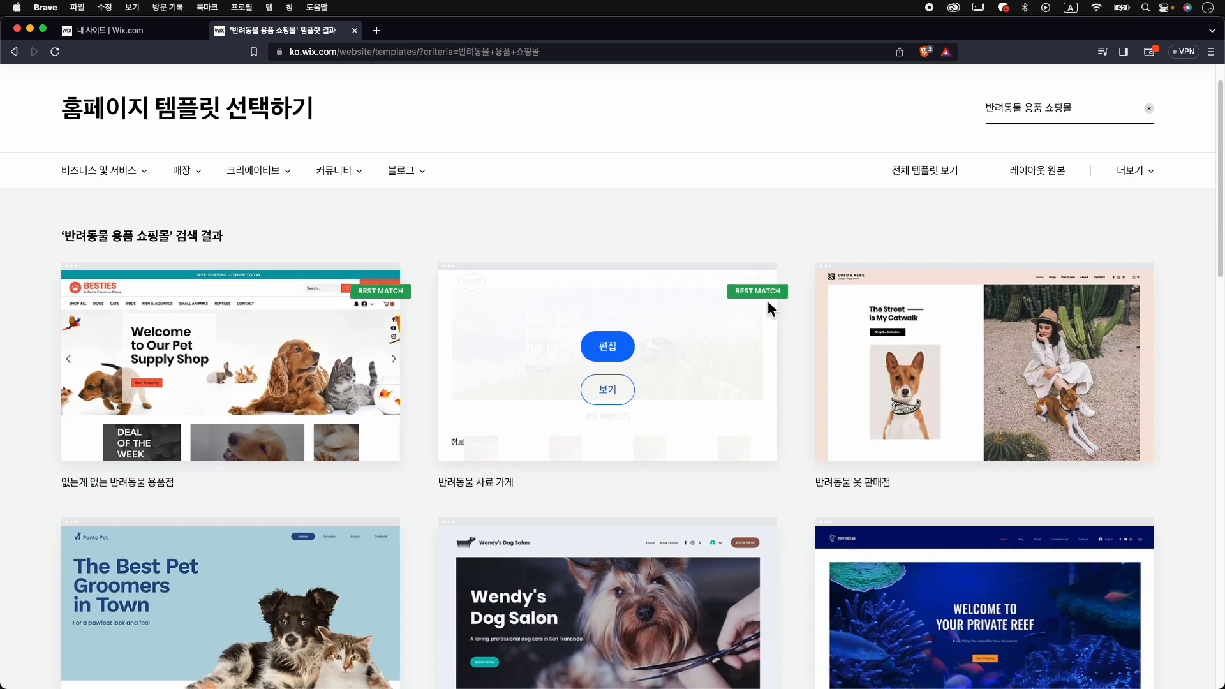
left_click(624, 398)
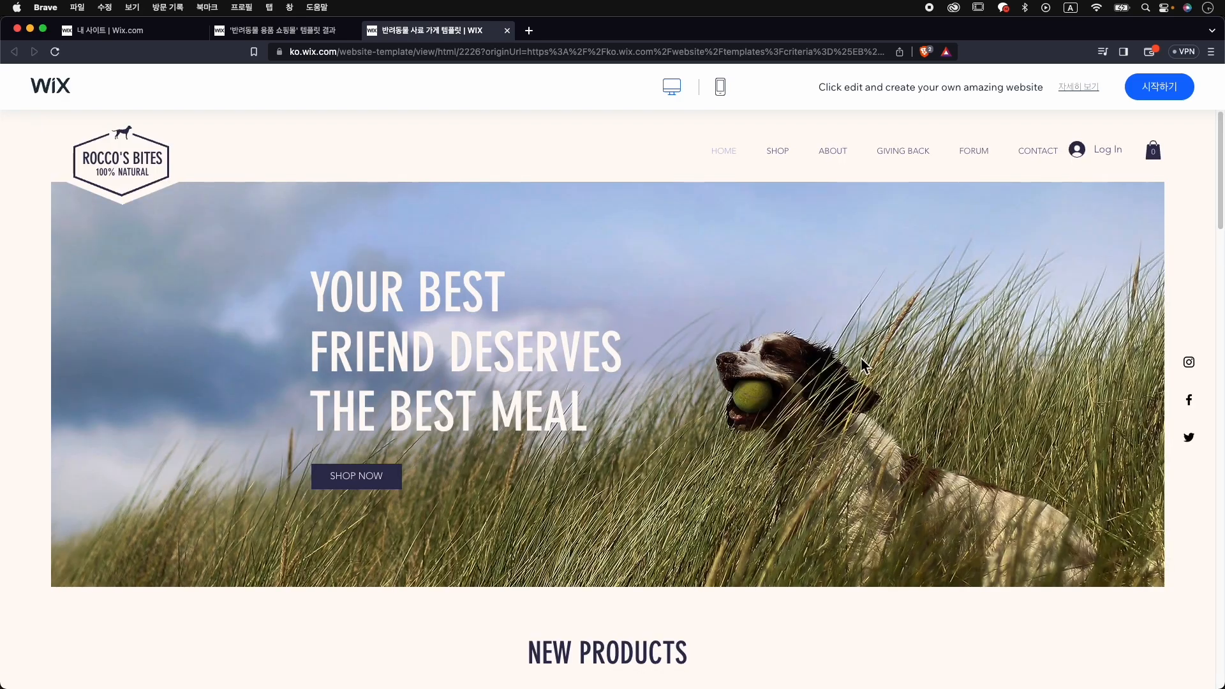
scroll(862, 366, "down", 8)
scroll(866, 369, "down", 6)
scroll(859, 364, "down", 10)
scroll(863, 364, "down", 2)
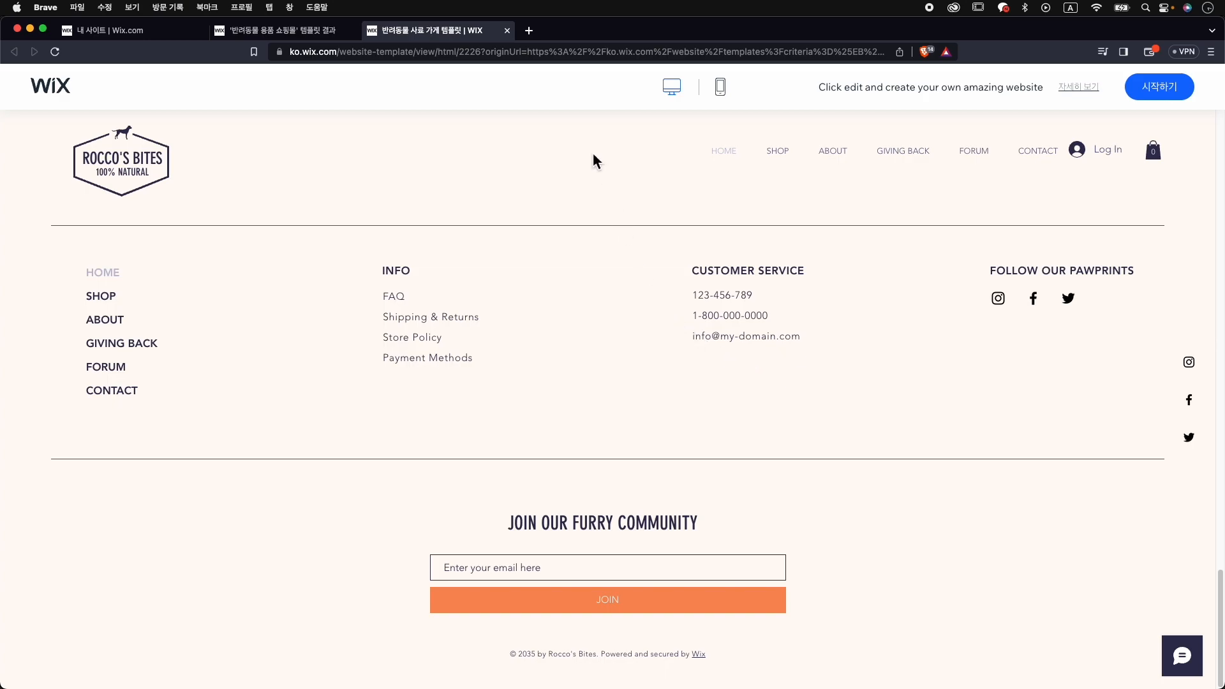
left_click(506, 30)
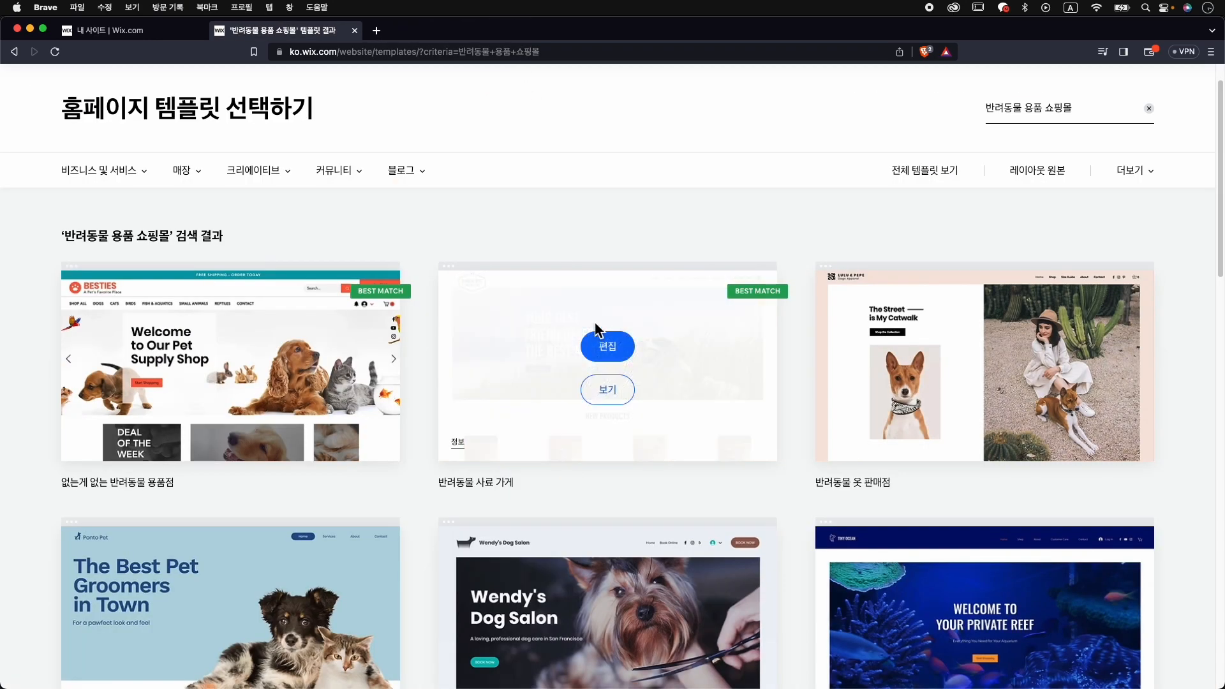
Open the 반려동물 사료 가게 template for editing and insert the Grow Your Vision welcome section above GIVING BACK PROJECT
left_click(609, 347)
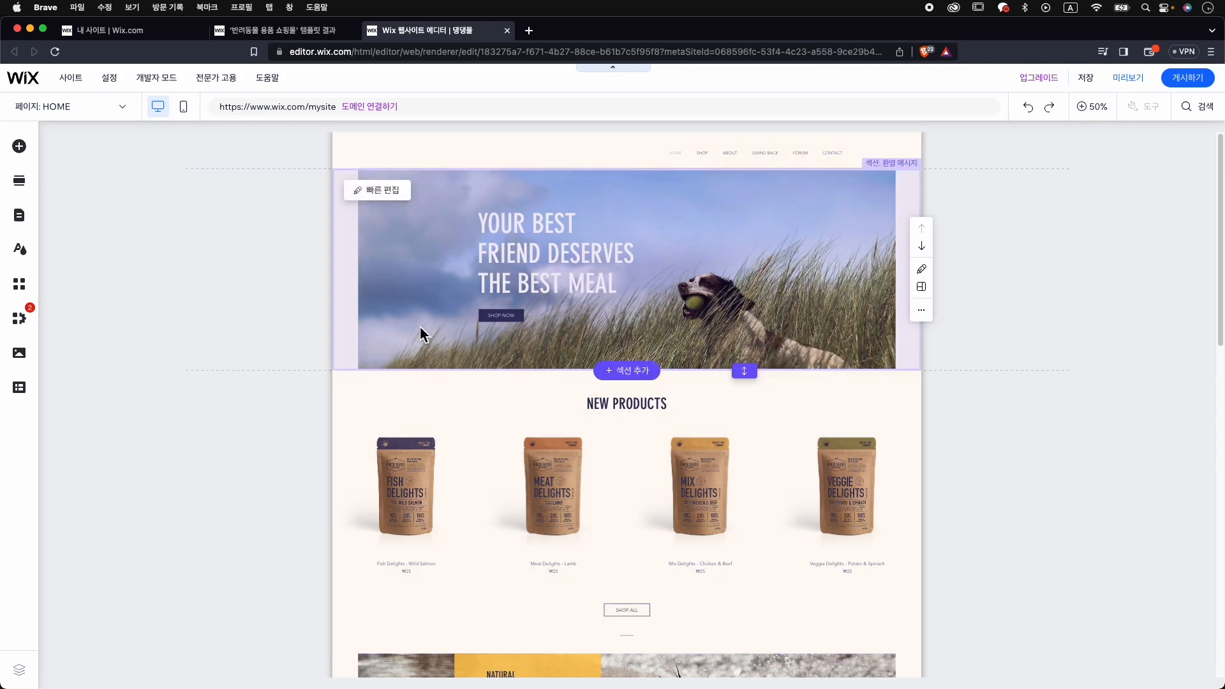
scroll(468, 522, "down", 6)
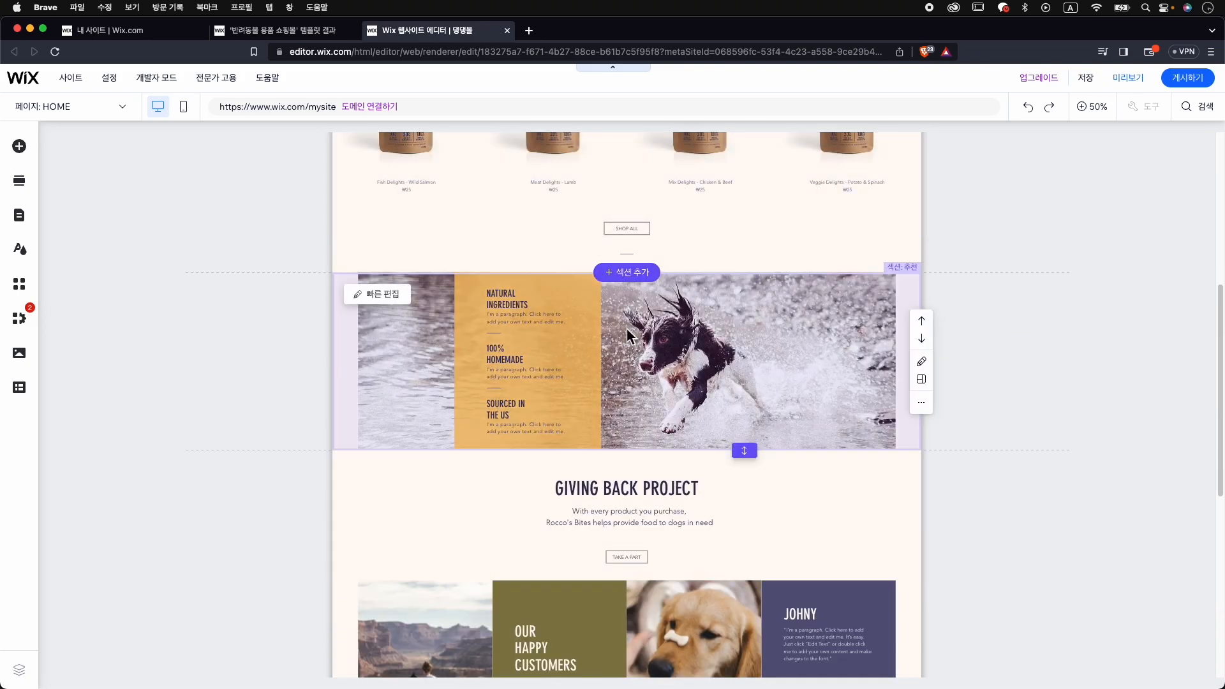
scroll(677, 396, "down", 1)
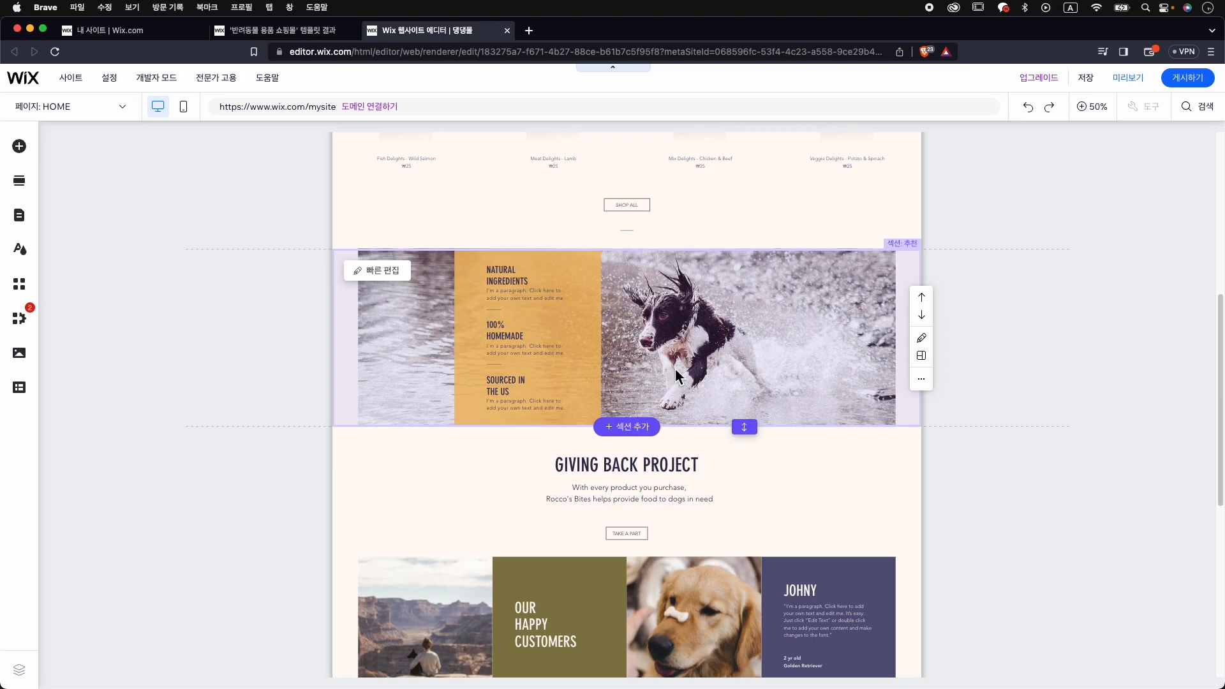
left_click(635, 437)
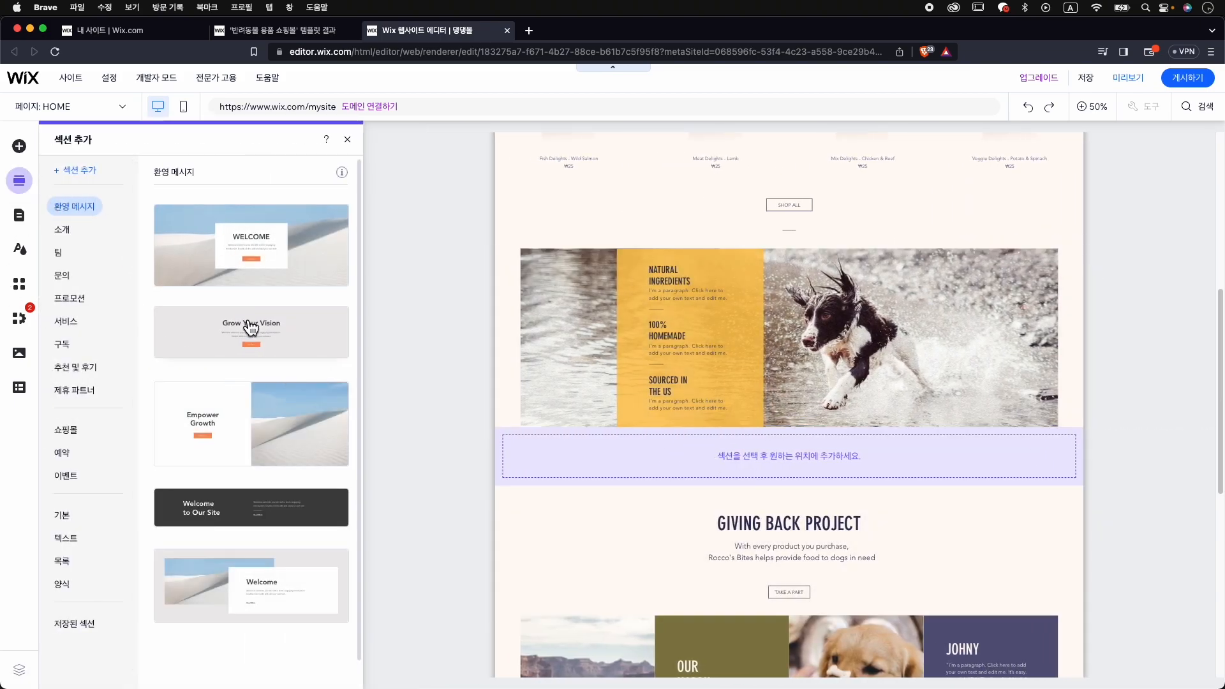
left_click_drag(290, 328, 768, 451)
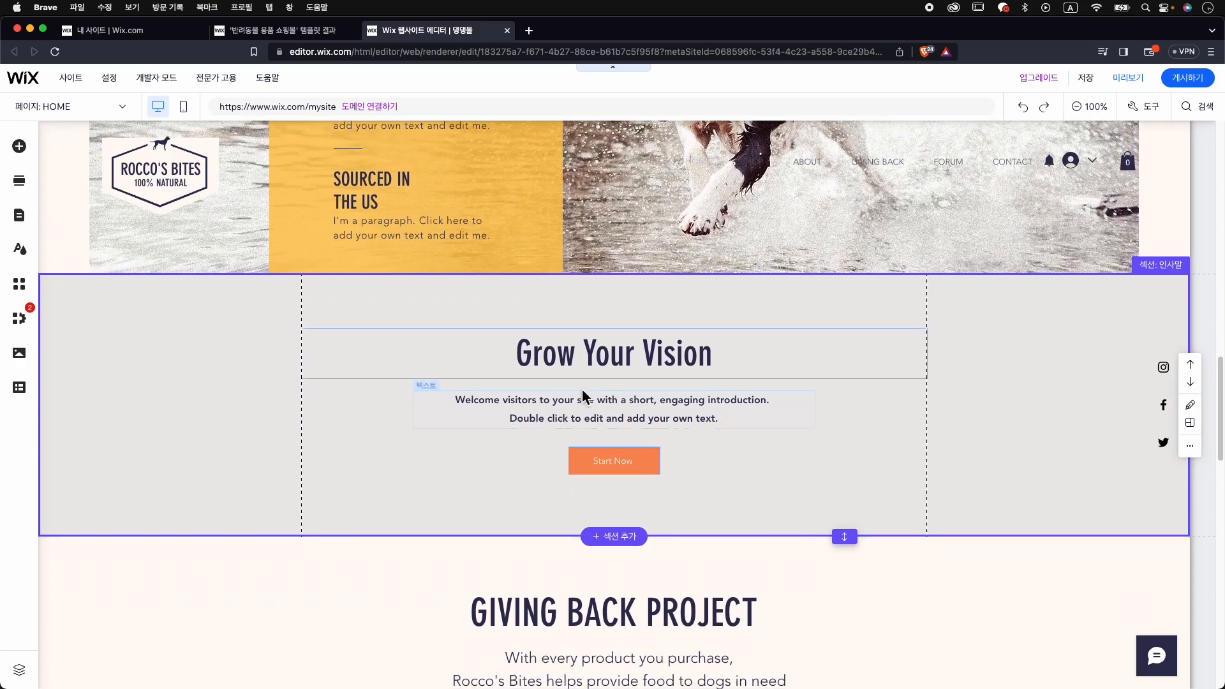
Switch the editor to the mobile version and view the home page up to its header
left_click(185, 109)
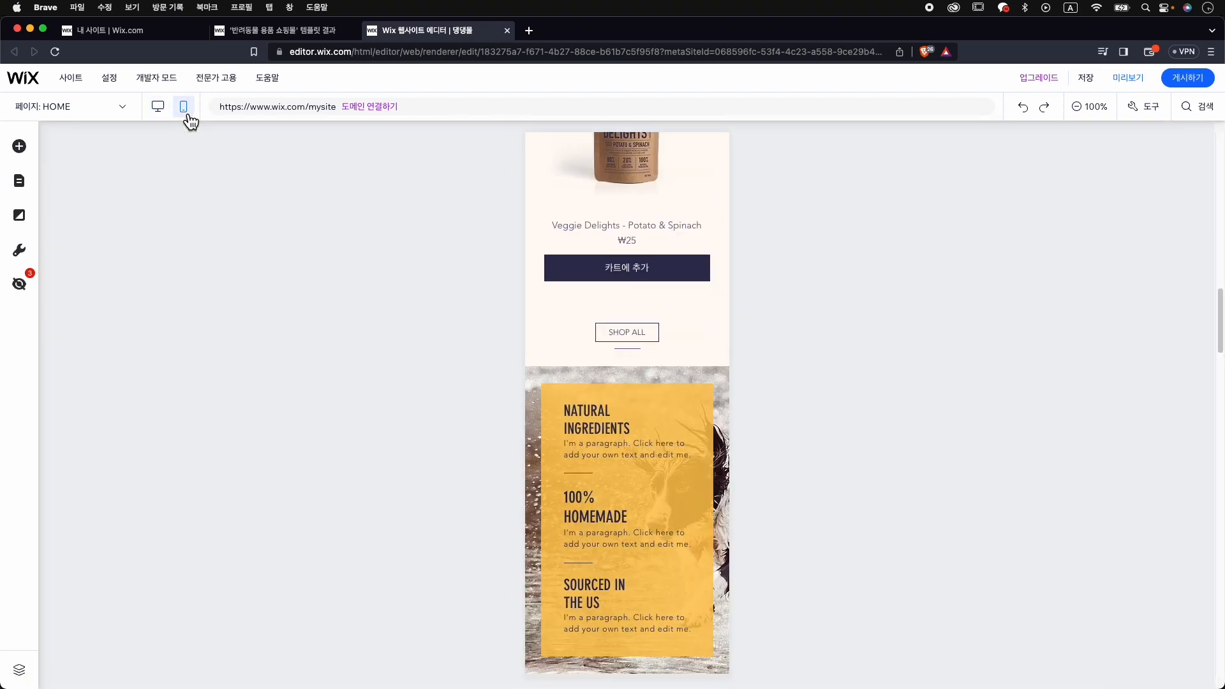
scroll(706, 374, "up", 8)
scroll(705, 365, "up", 5)
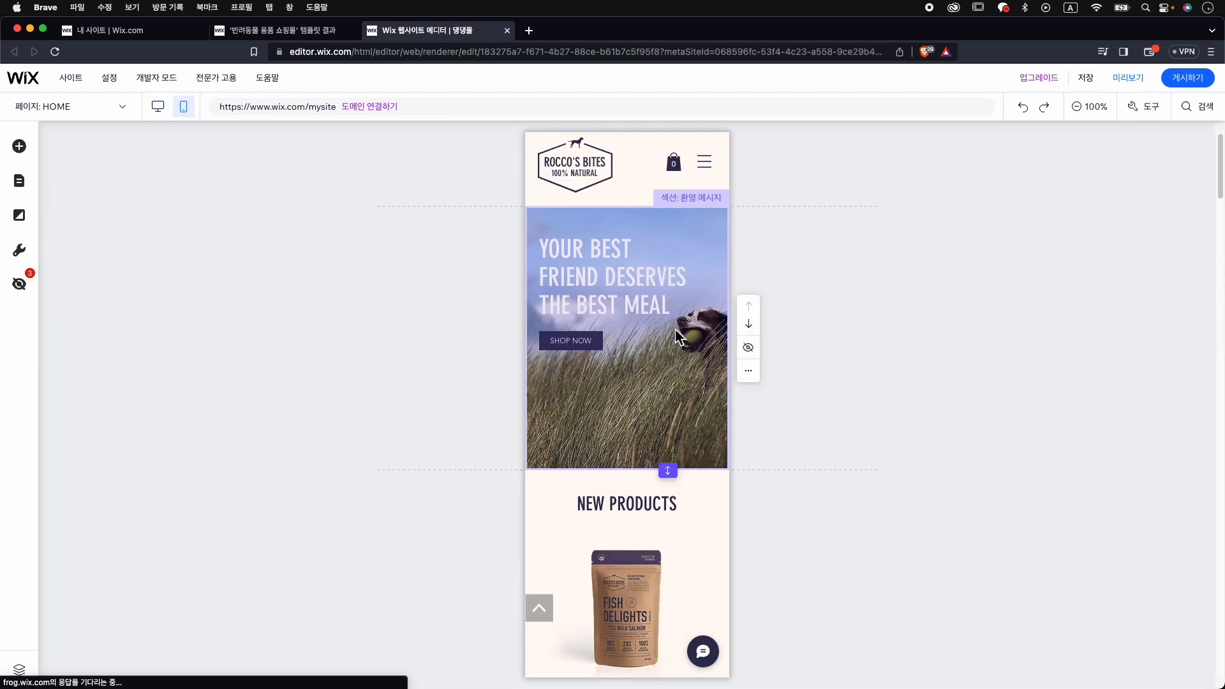
Return the editor to the desktop version and save the site on the free Wix domain as pet1, hiding future save confirmations
left_click(165, 116)
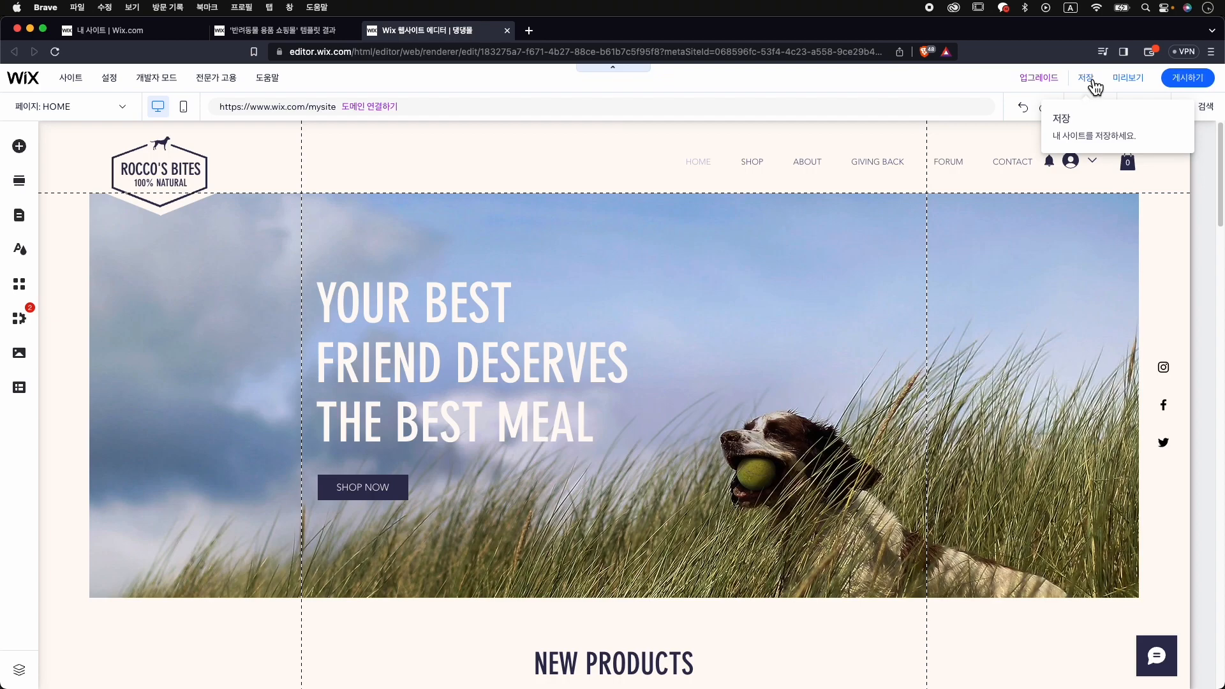
left_click(1088, 79)
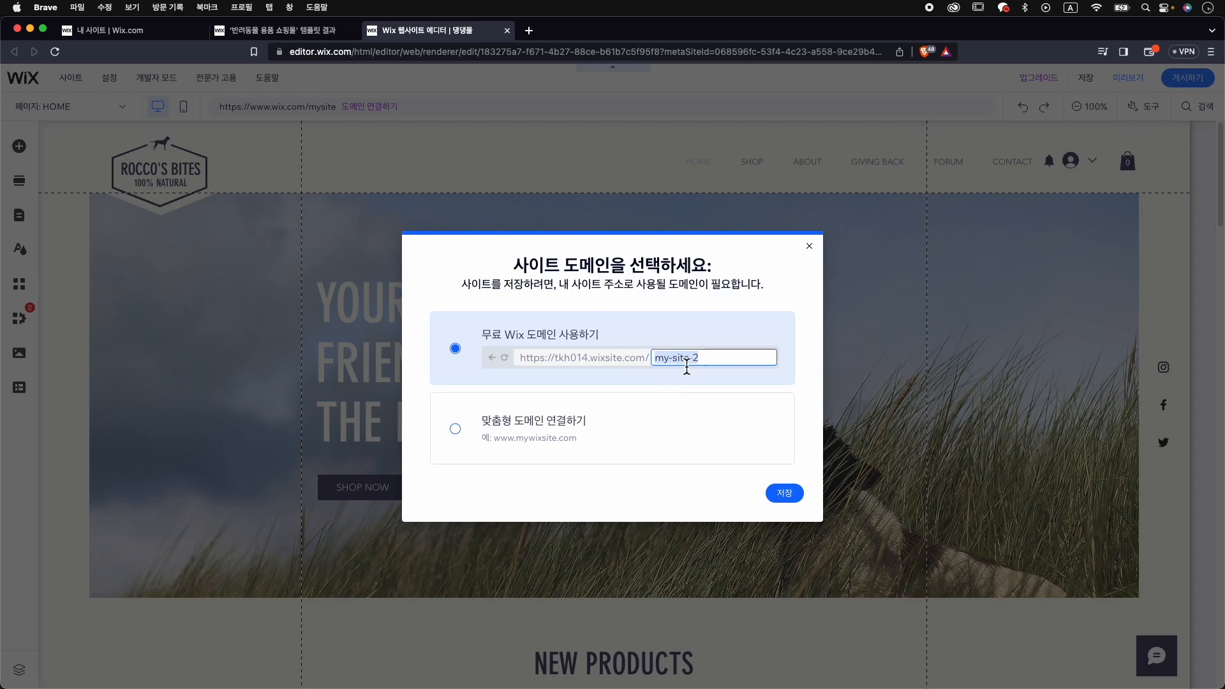
type("pet")
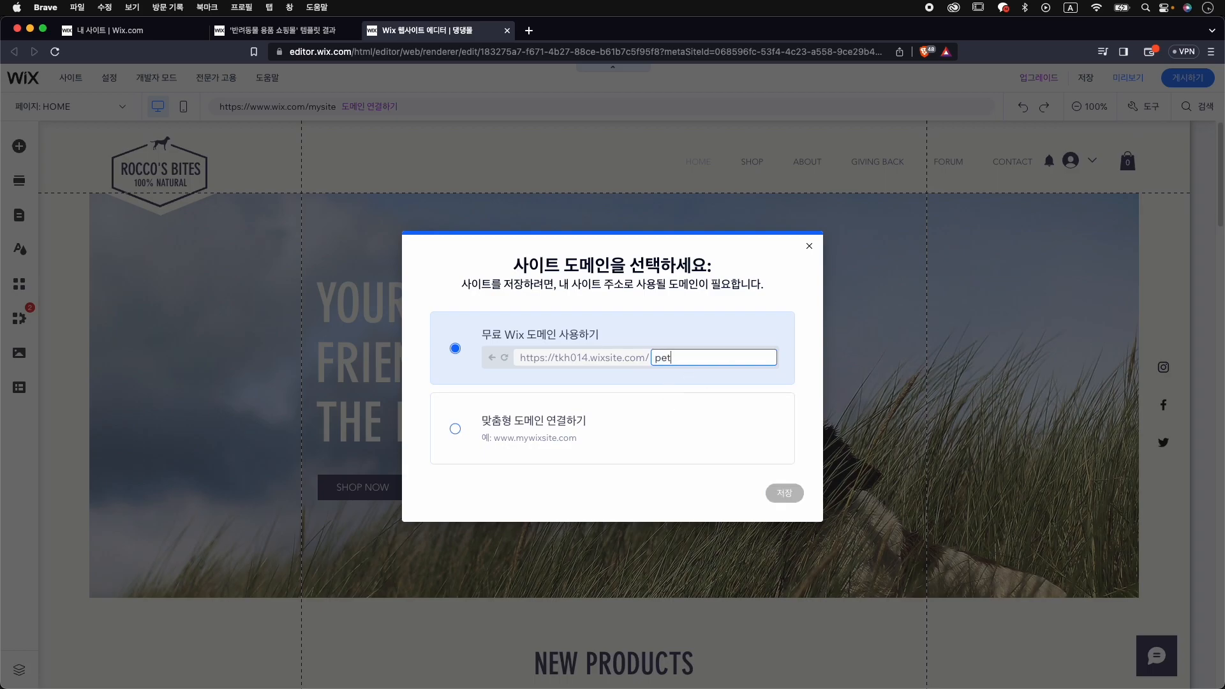
type("1")
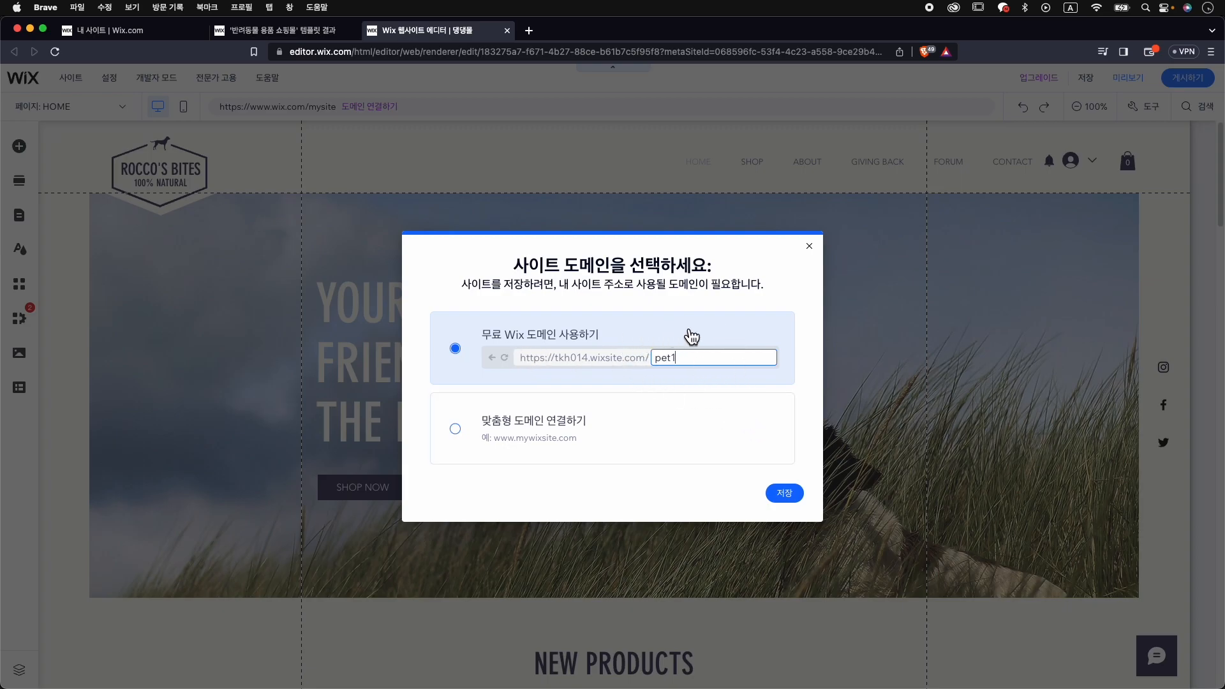
left_click(781, 499)
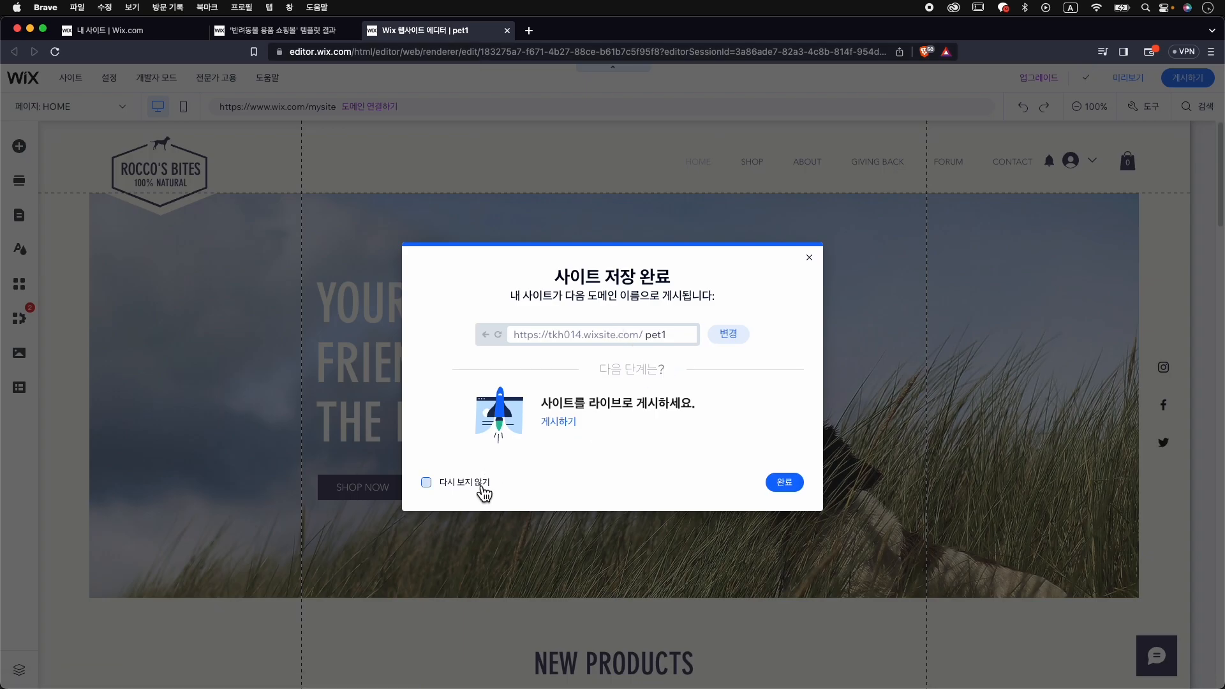
left_click(483, 489)
left_click(794, 492)
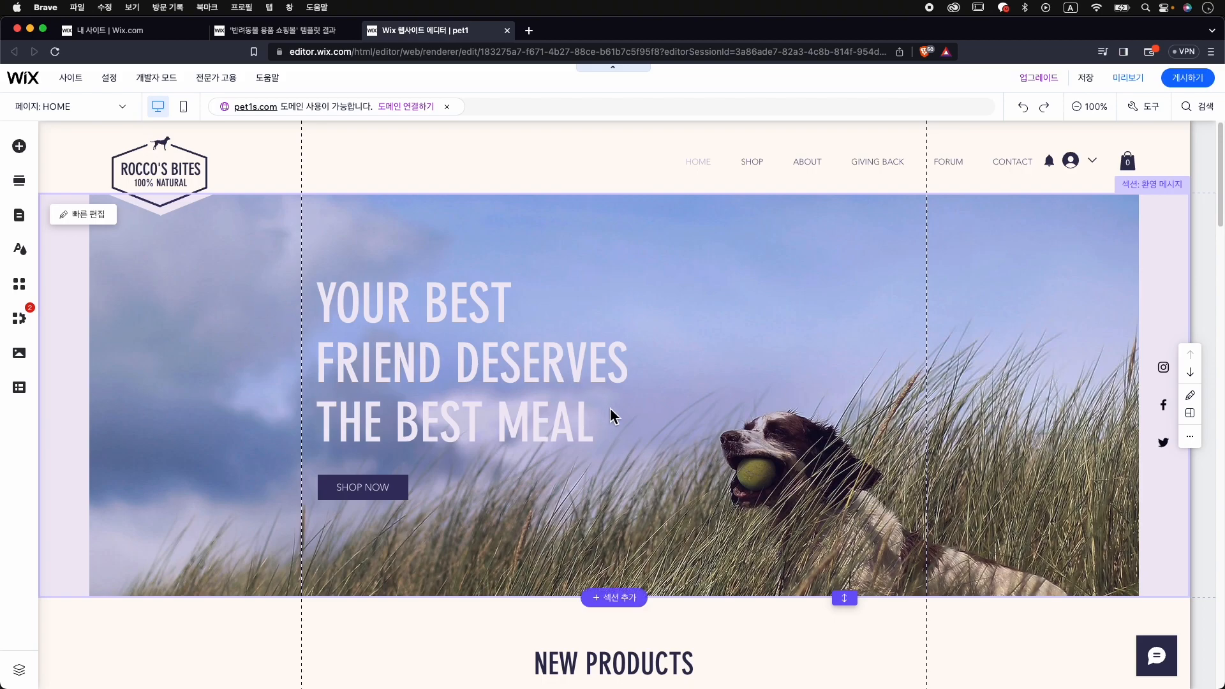
Select the hero banner, the NEW PRODUCTS heading and the product gallery in turn to examine their editing options
left_click(569, 361)
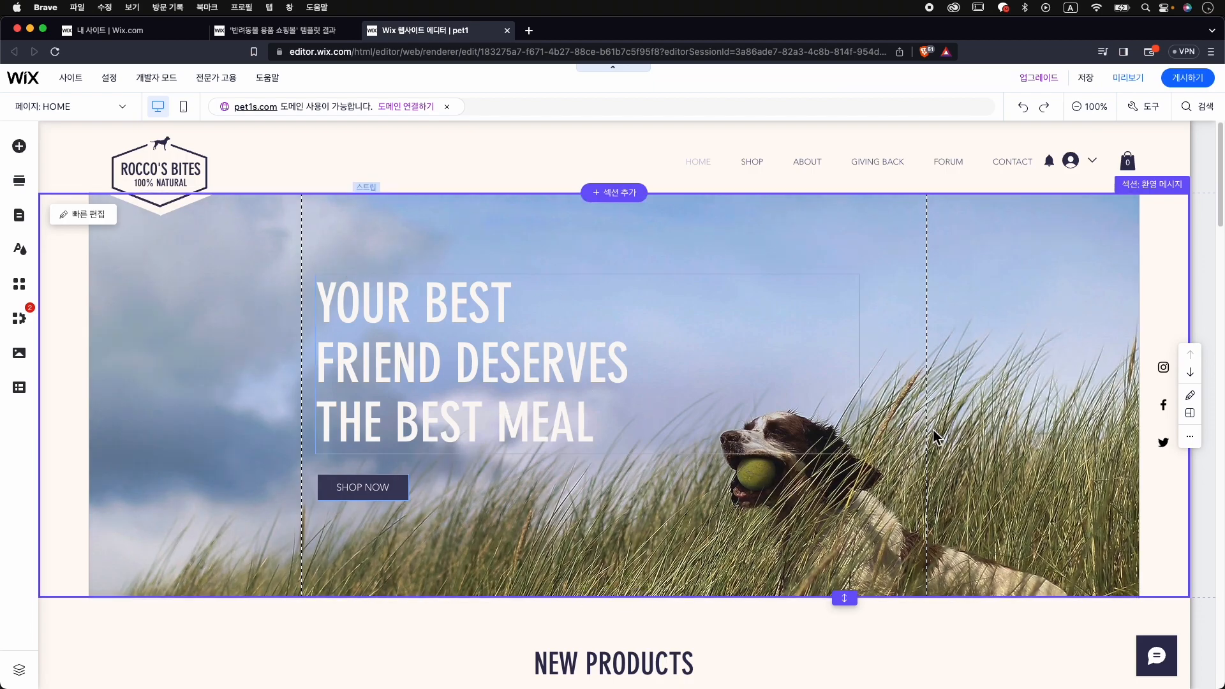
left_click(993, 450)
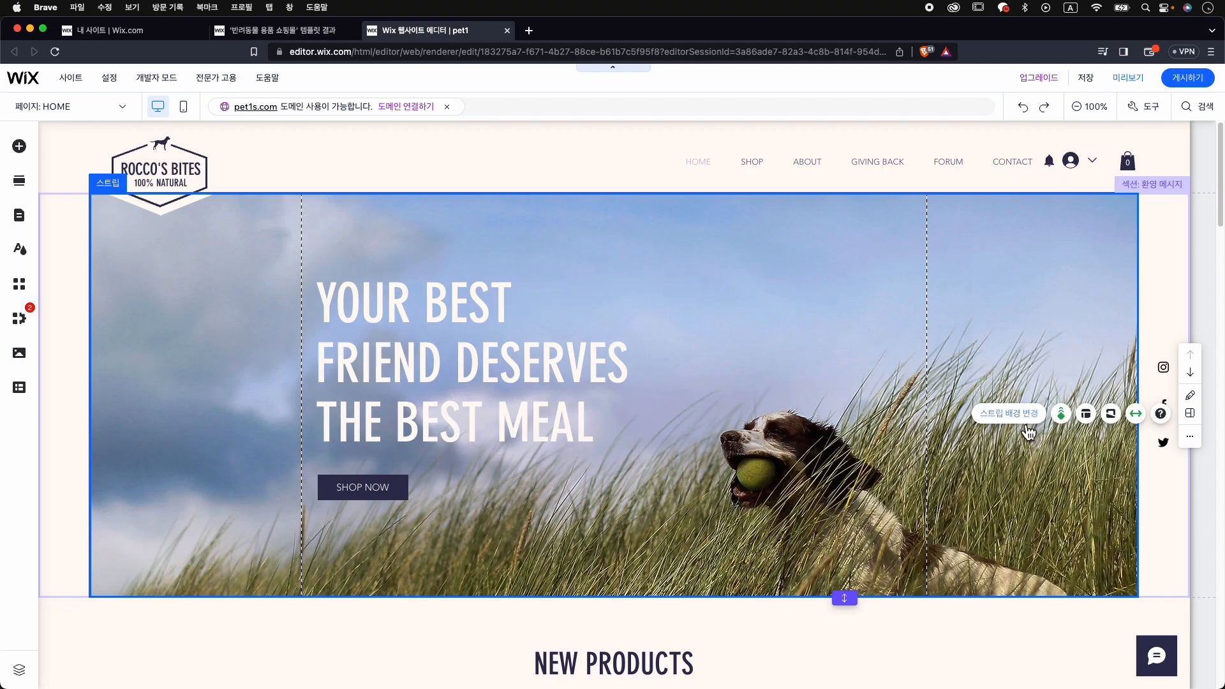
scroll(737, 437, "down", 4)
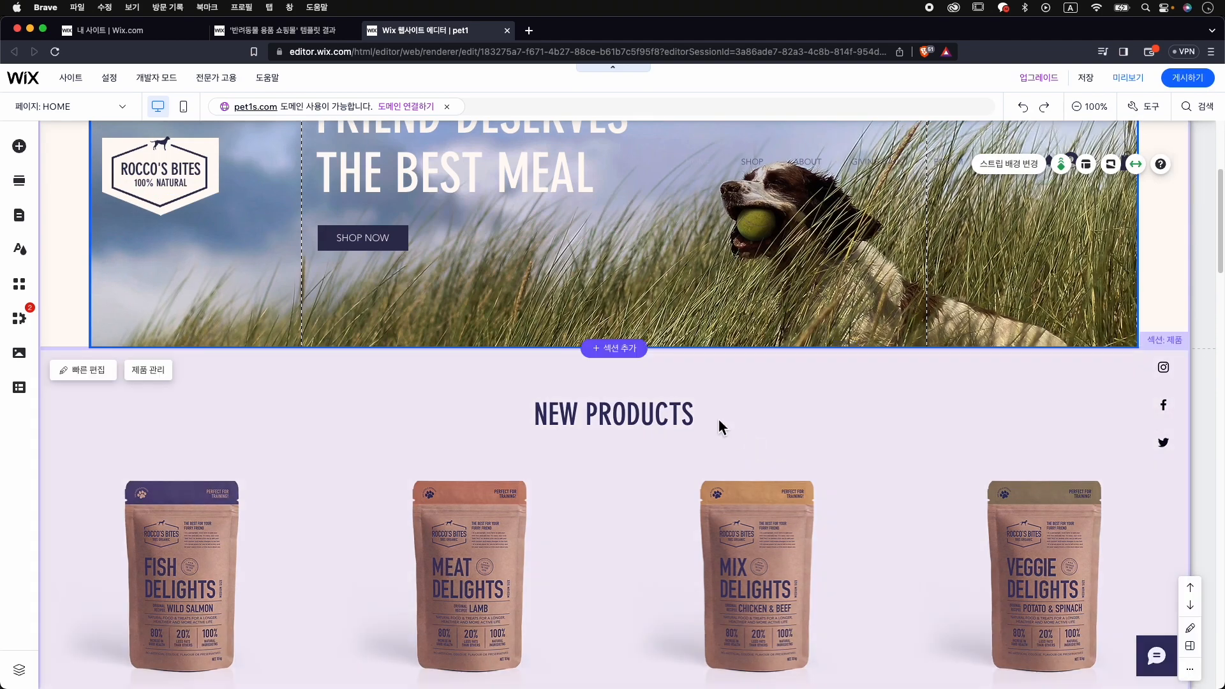
left_click(677, 424)
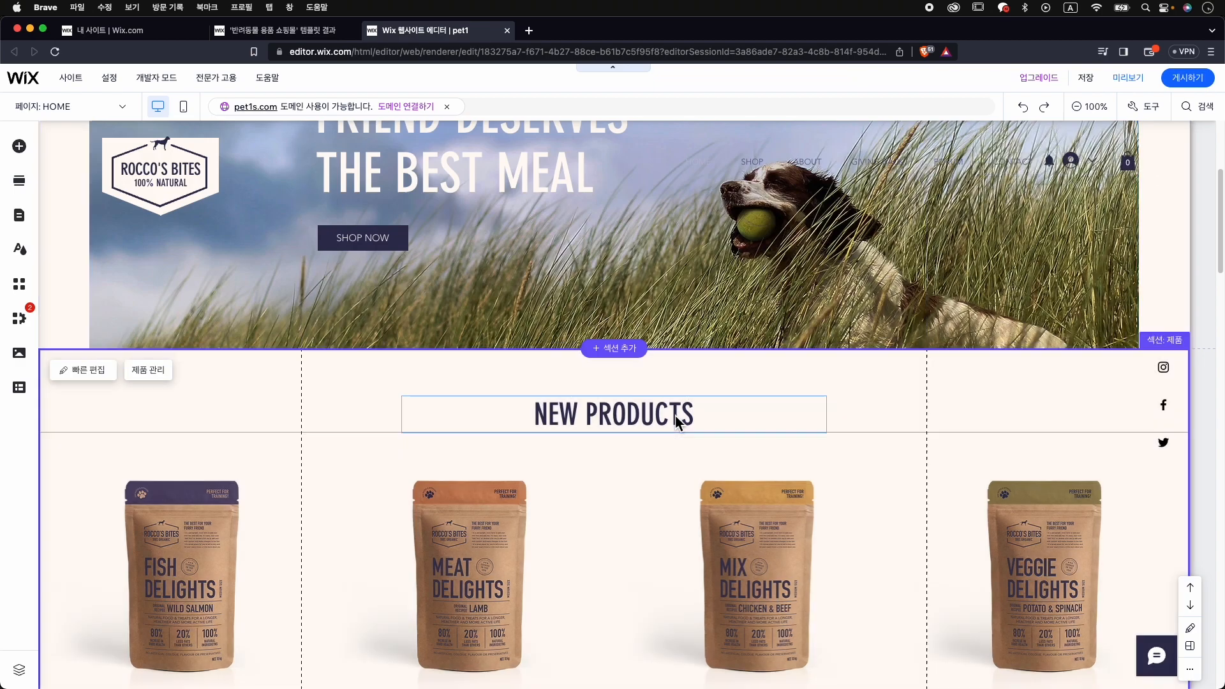
left_click(657, 420)
left_click(471, 555)
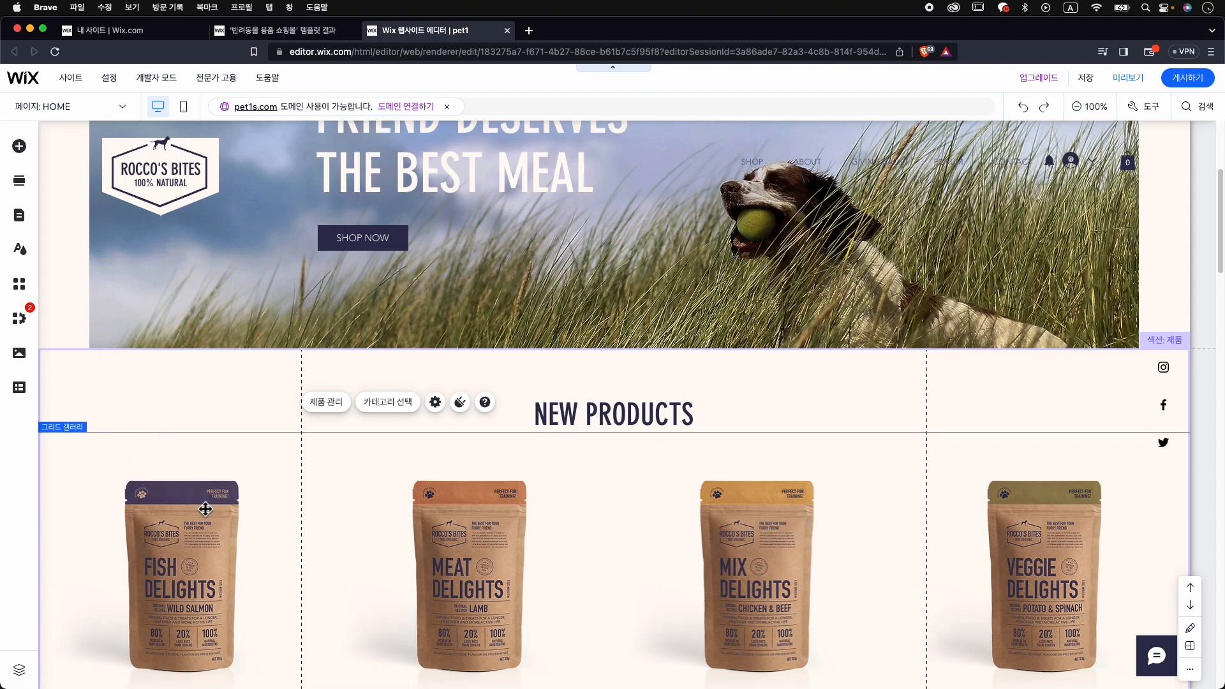
left_click(588, 398)
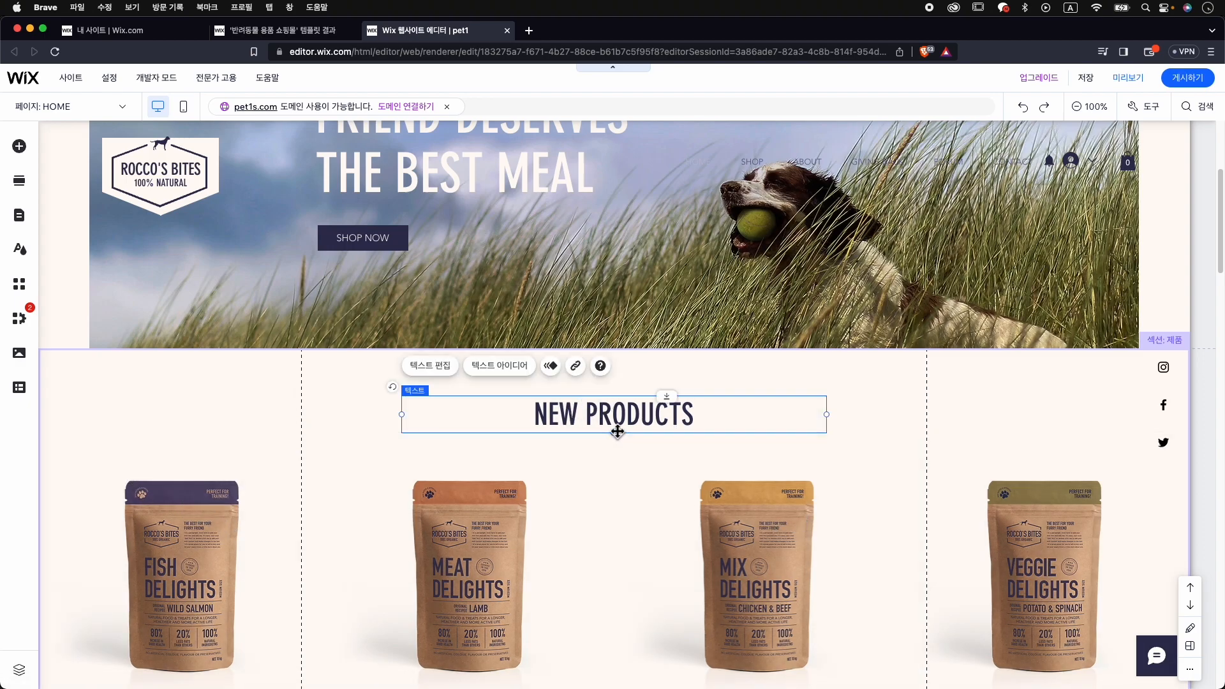
scroll(617, 431, "up", 4)
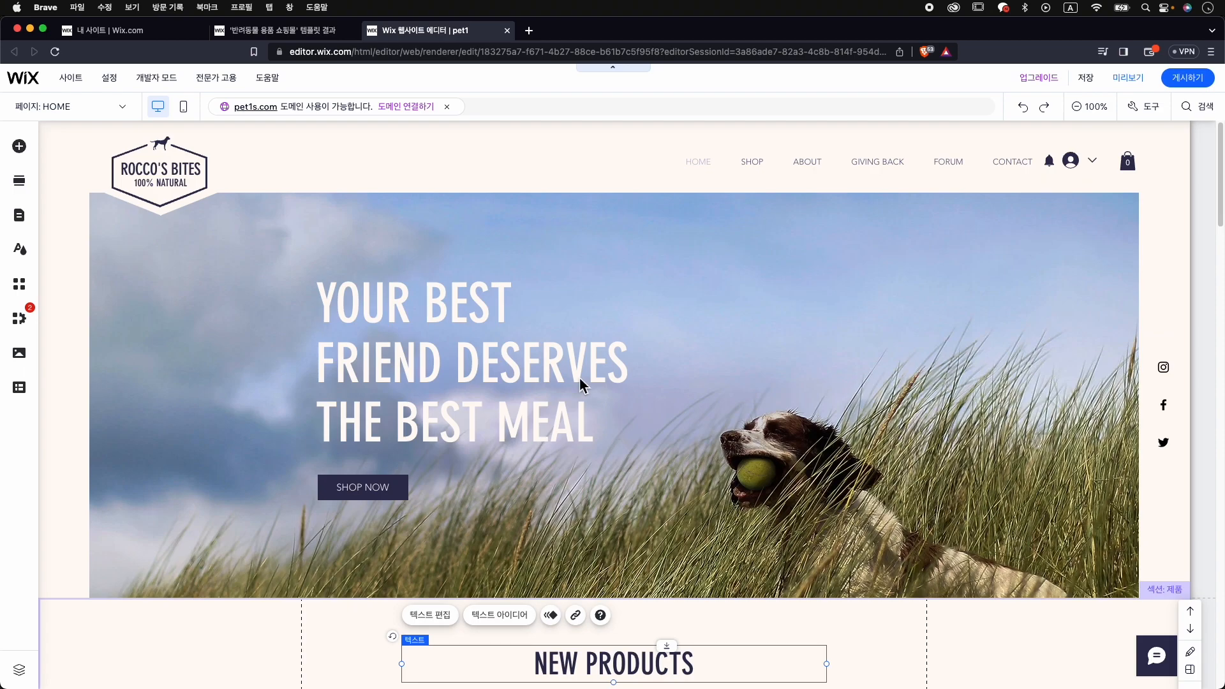
Replace the hero banner's heading text with "우리의 가장 가까운 친구, 댕댕몰"
left_click(518, 357)
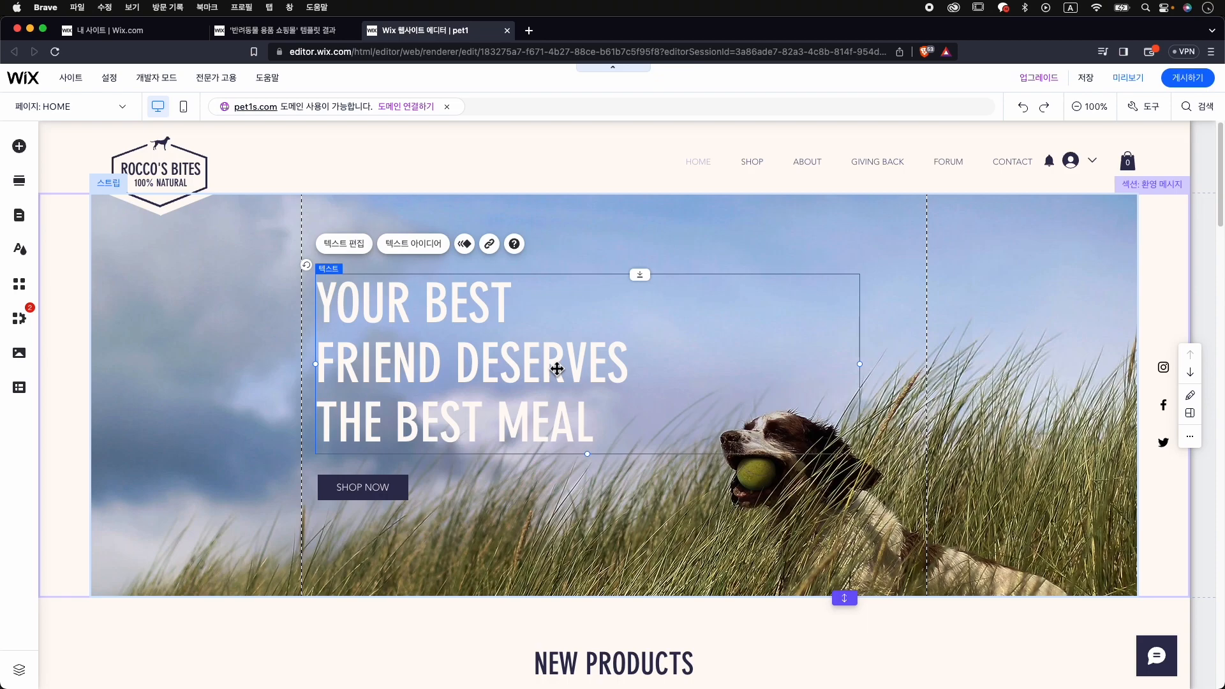
double_click(535, 362)
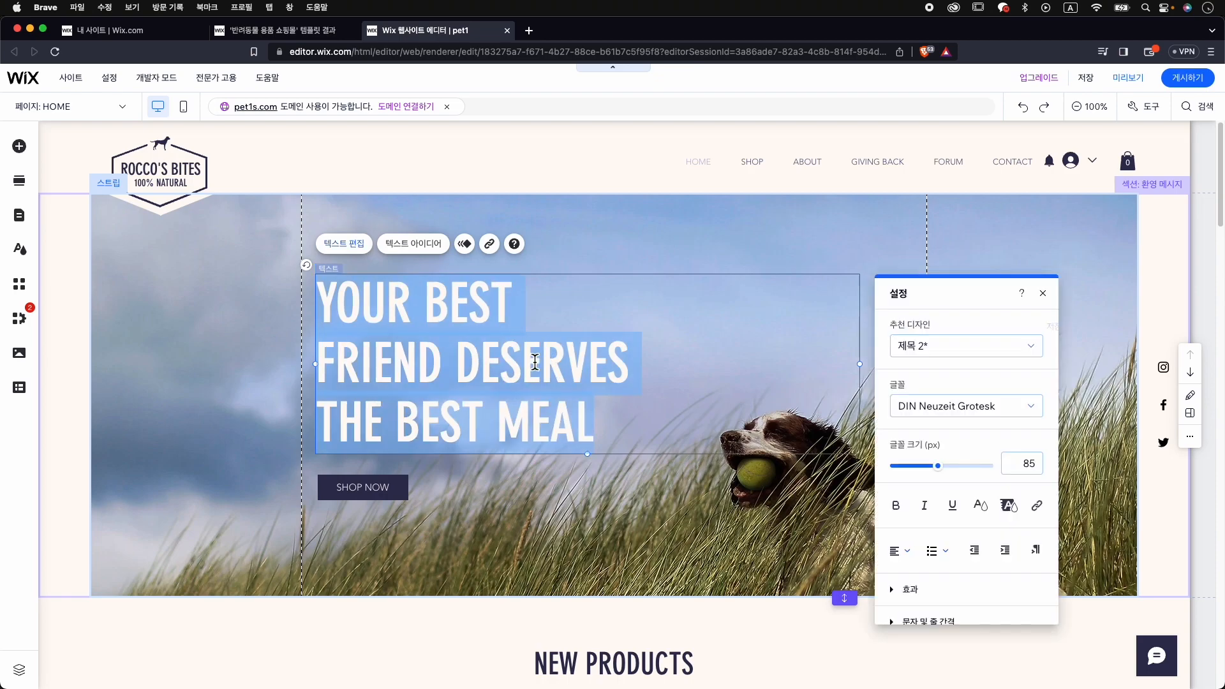
left_click(433, 354)
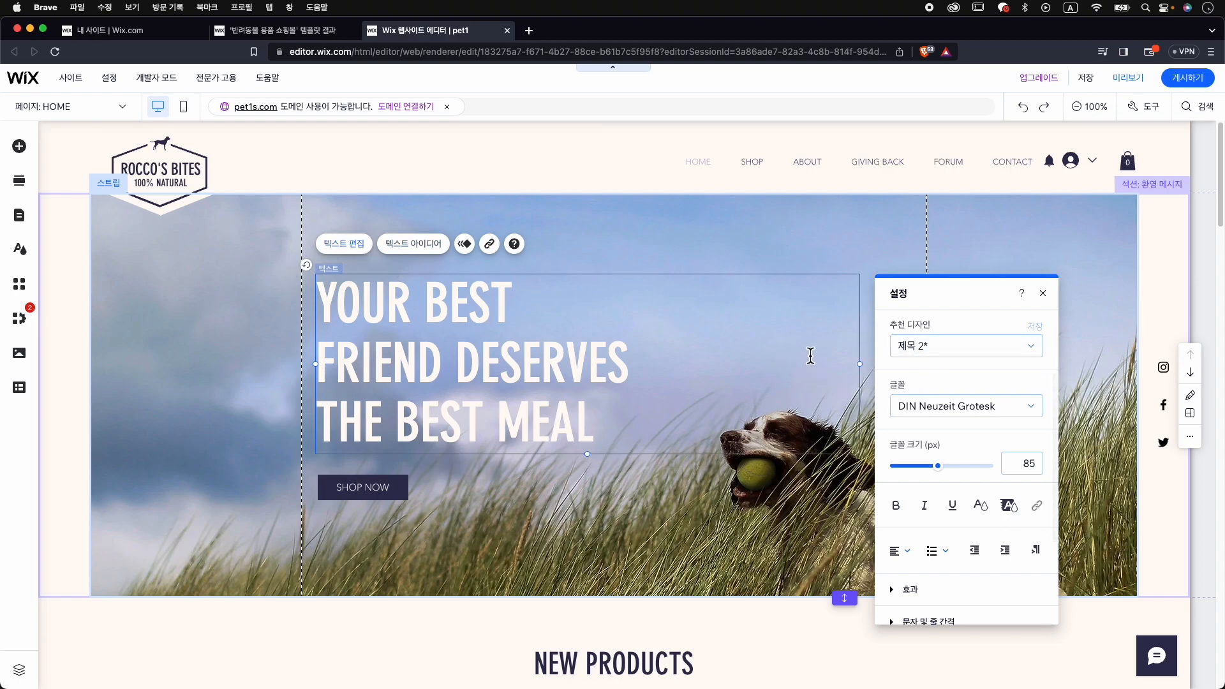
left_click(612, 357)
left_click_drag(597, 440, 328, 282)
type("우")
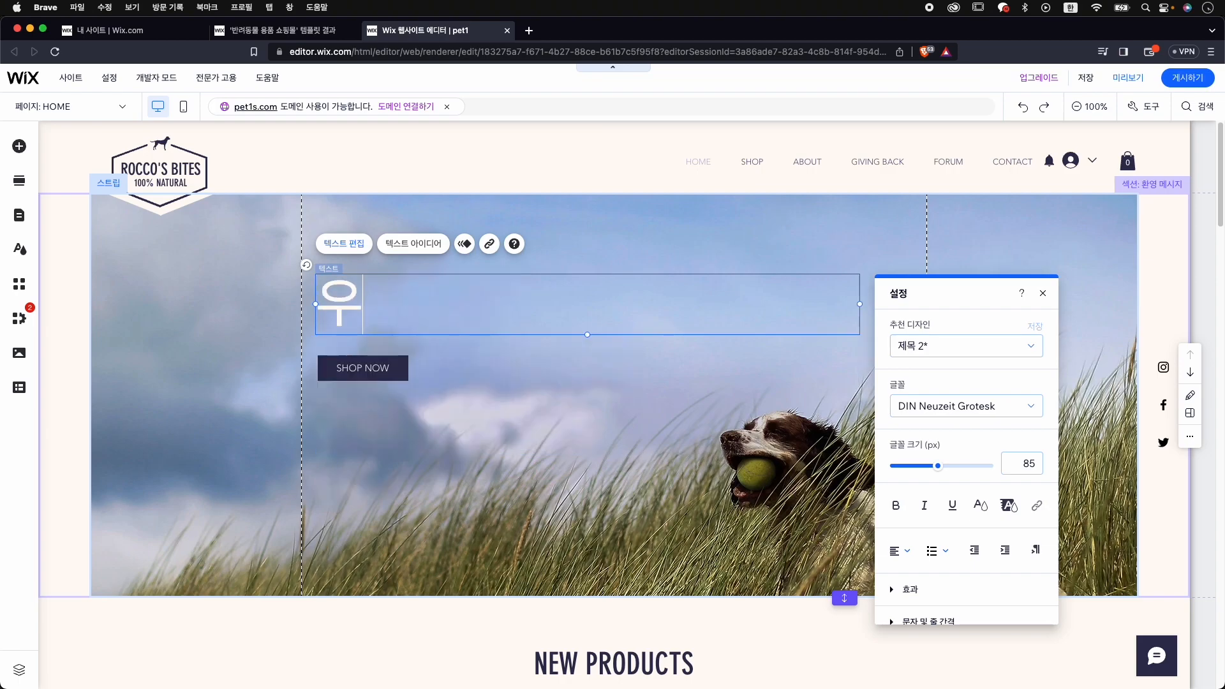
type("리의 가자ㅇ 가까우")
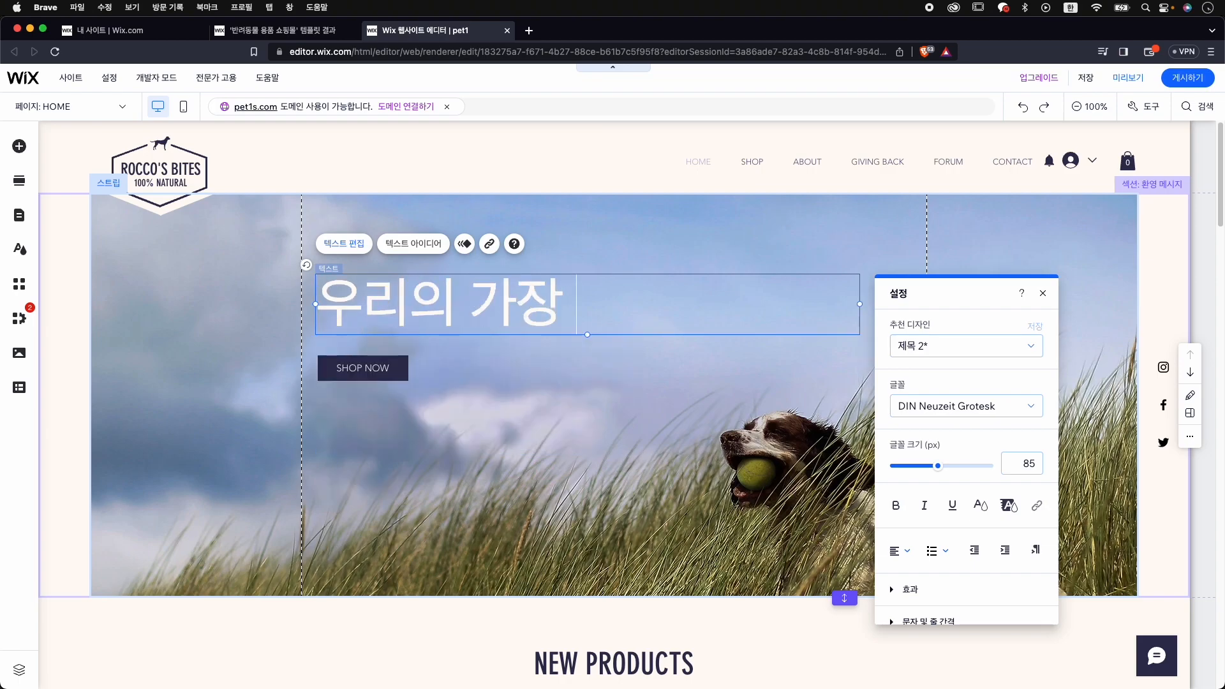
type("ㄴ 친구")
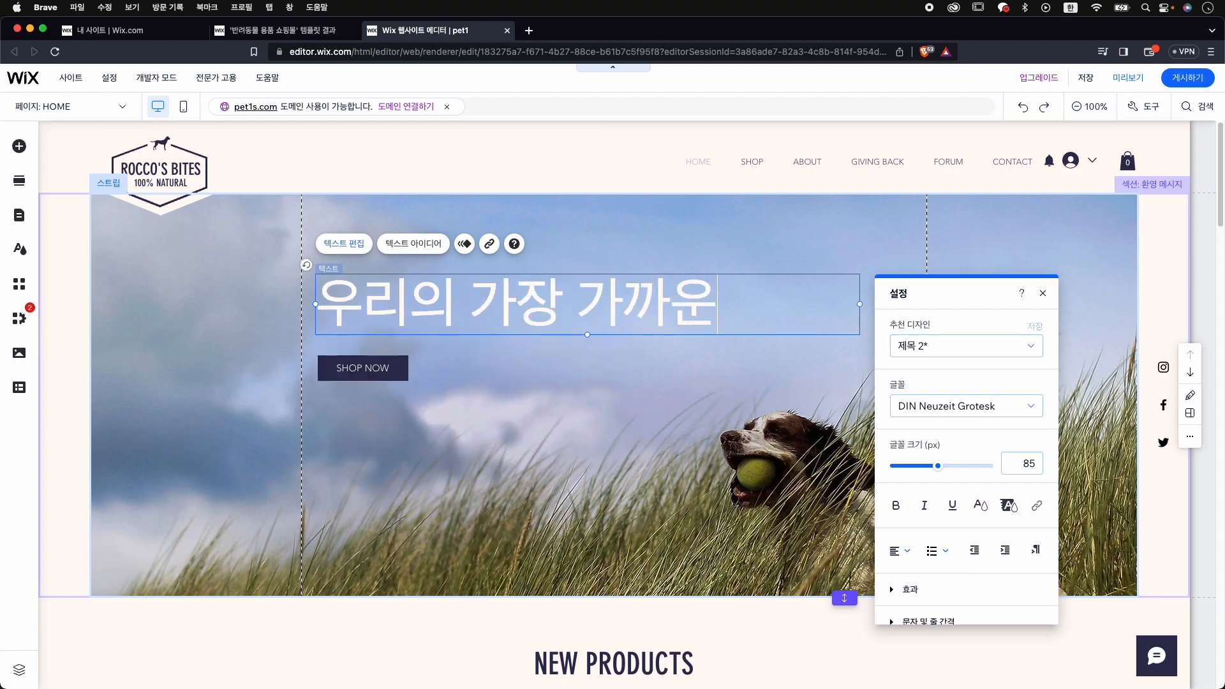
type(", 댕댕몰")
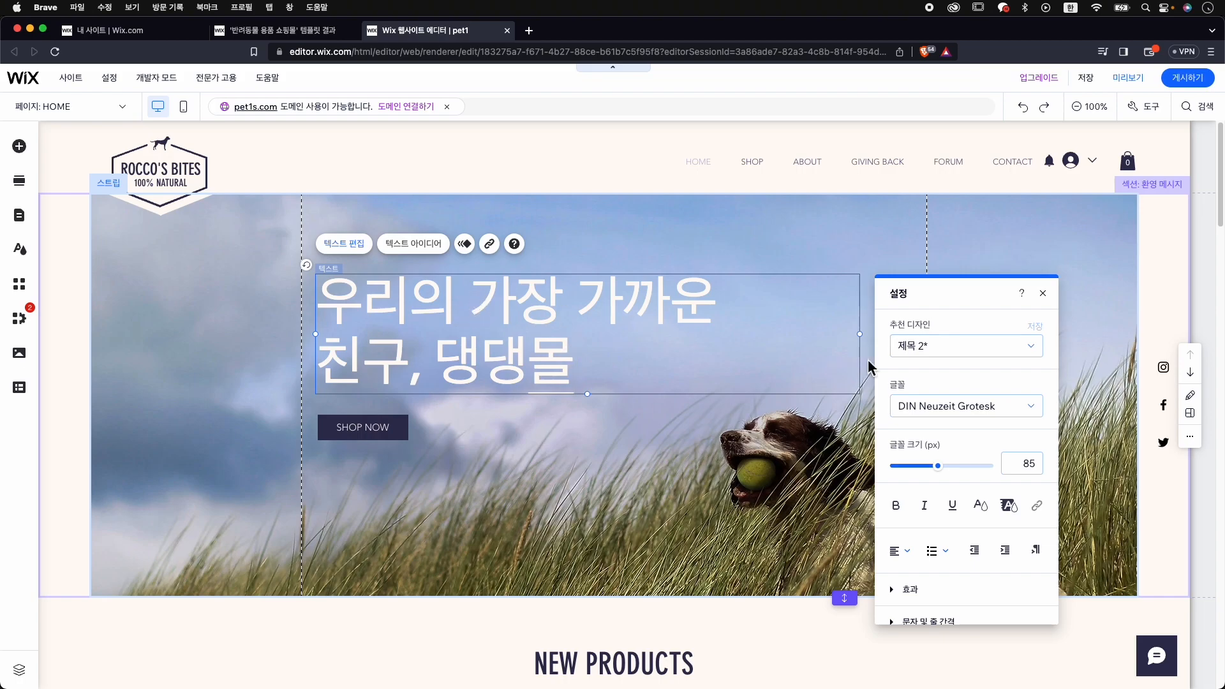
Try to change the hero heading's font to Helvetica Bold and to Goryeong Strawberry without selecting its text
left_click(1011, 419)
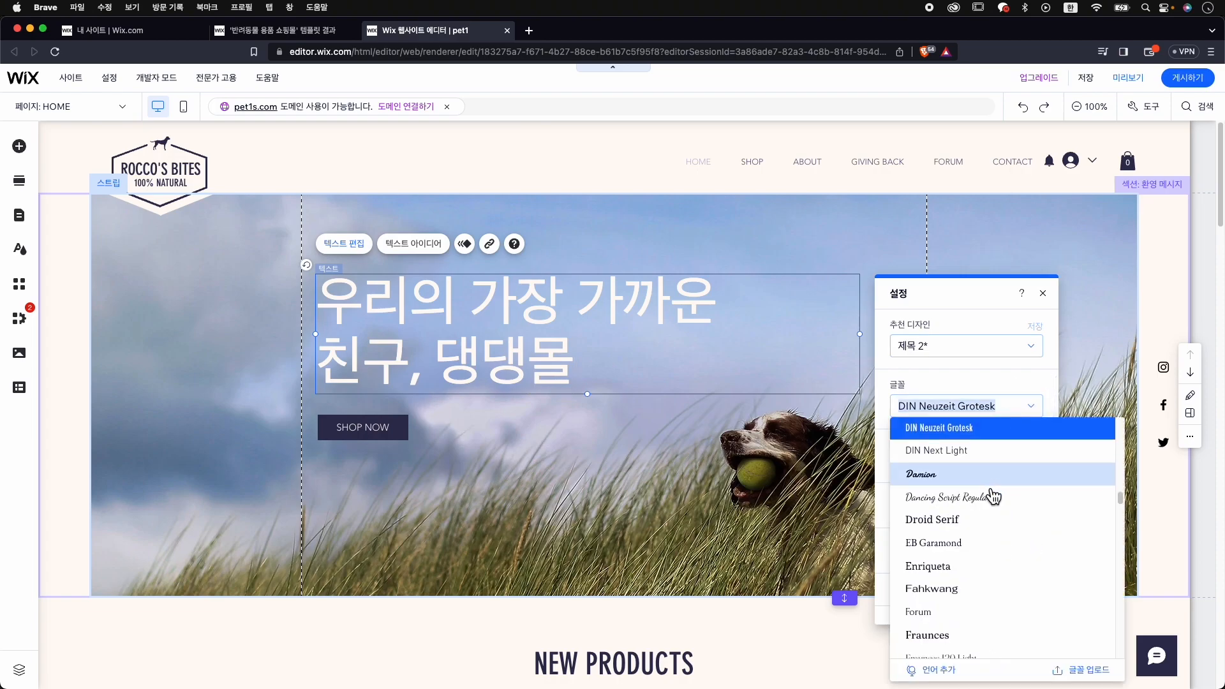
scroll(990, 495, "down", 5)
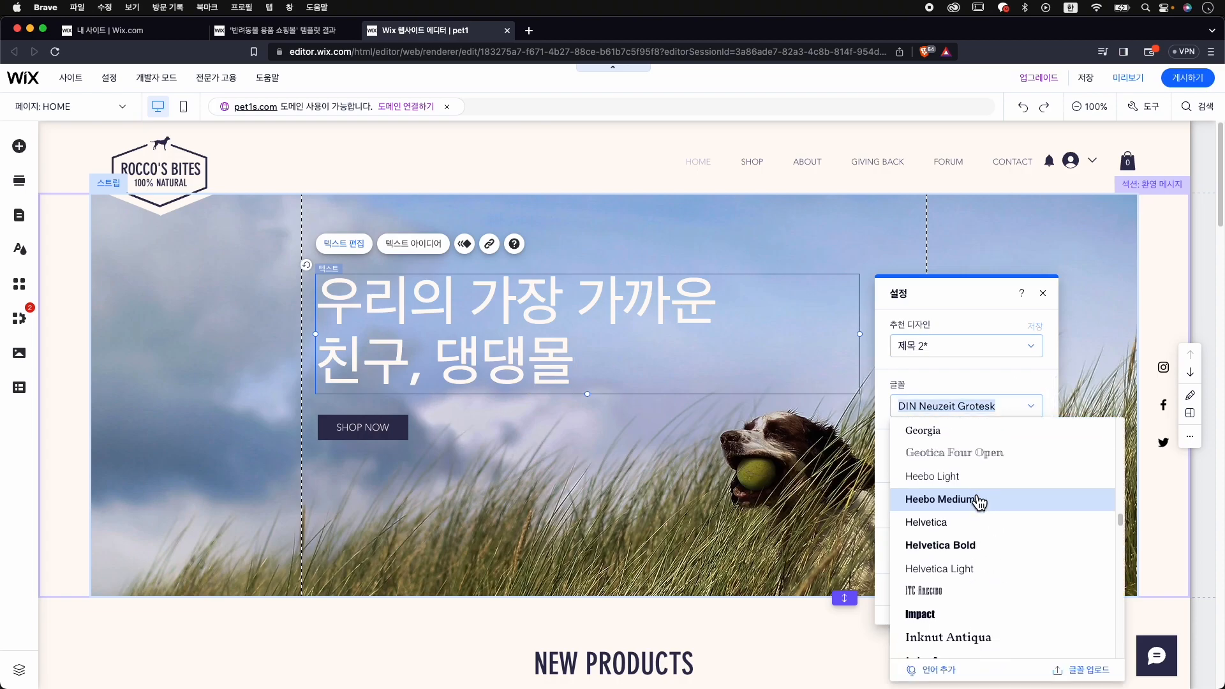
scroll(970, 561, "down", 1)
left_click(972, 536)
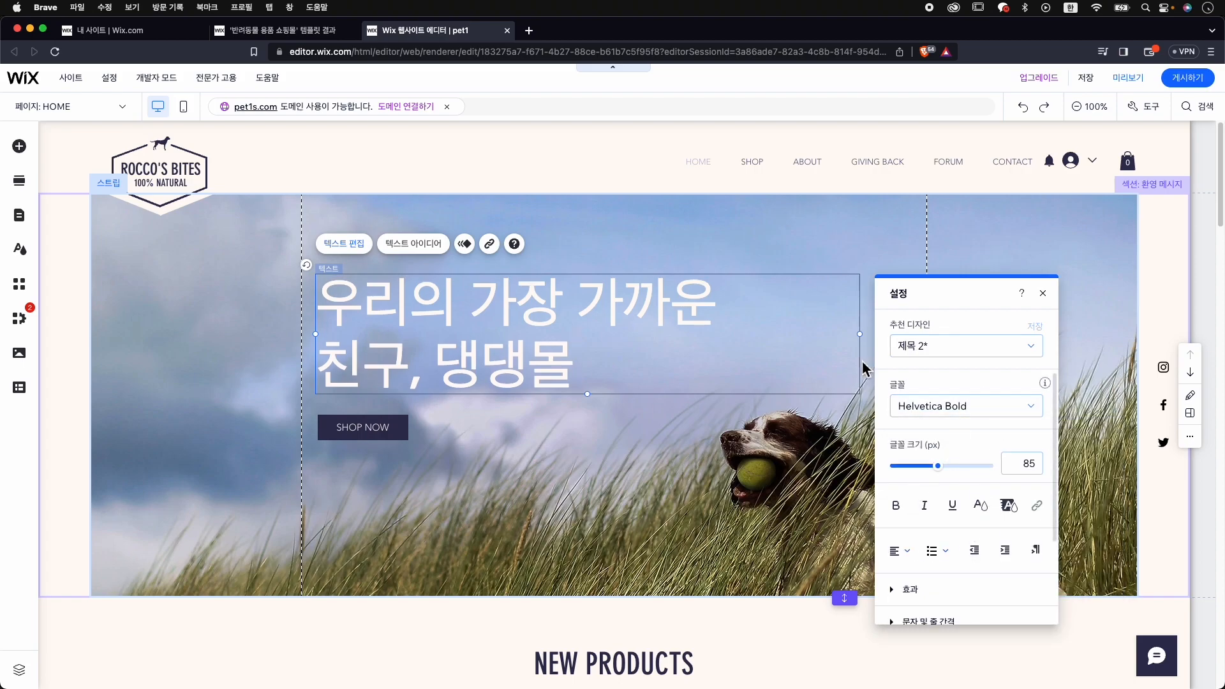
left_click(990, 418)
scroll(1019, 492, "up", 10)
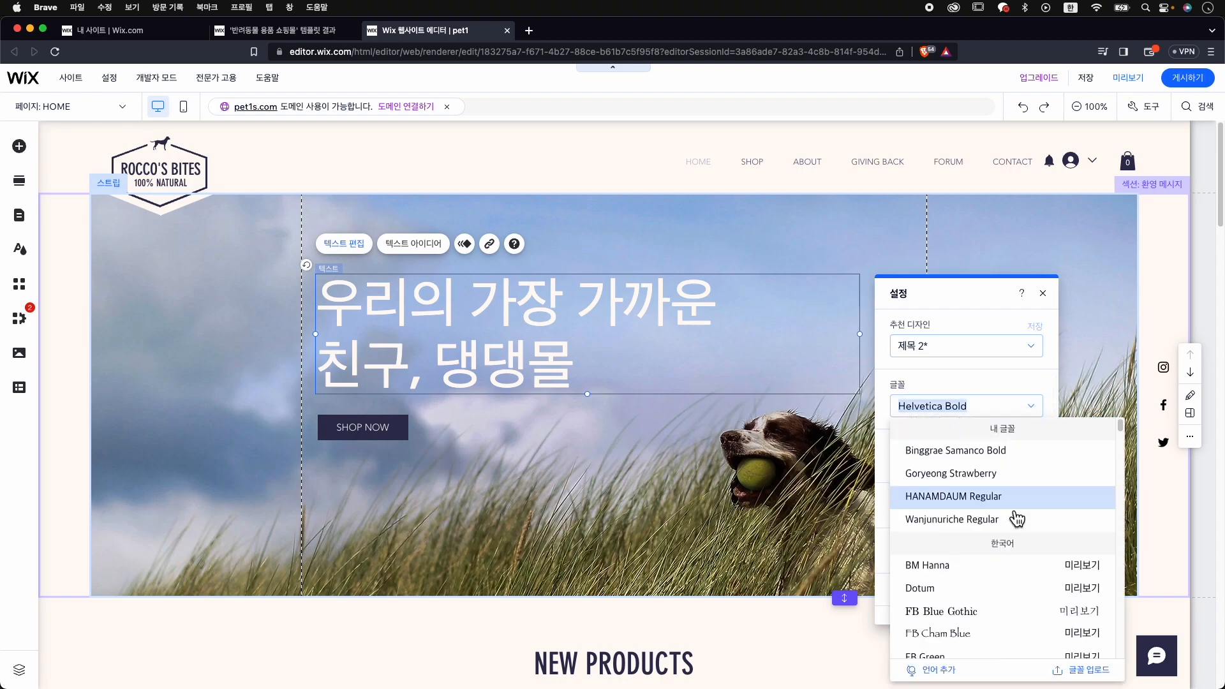
left_click(1014, 478)
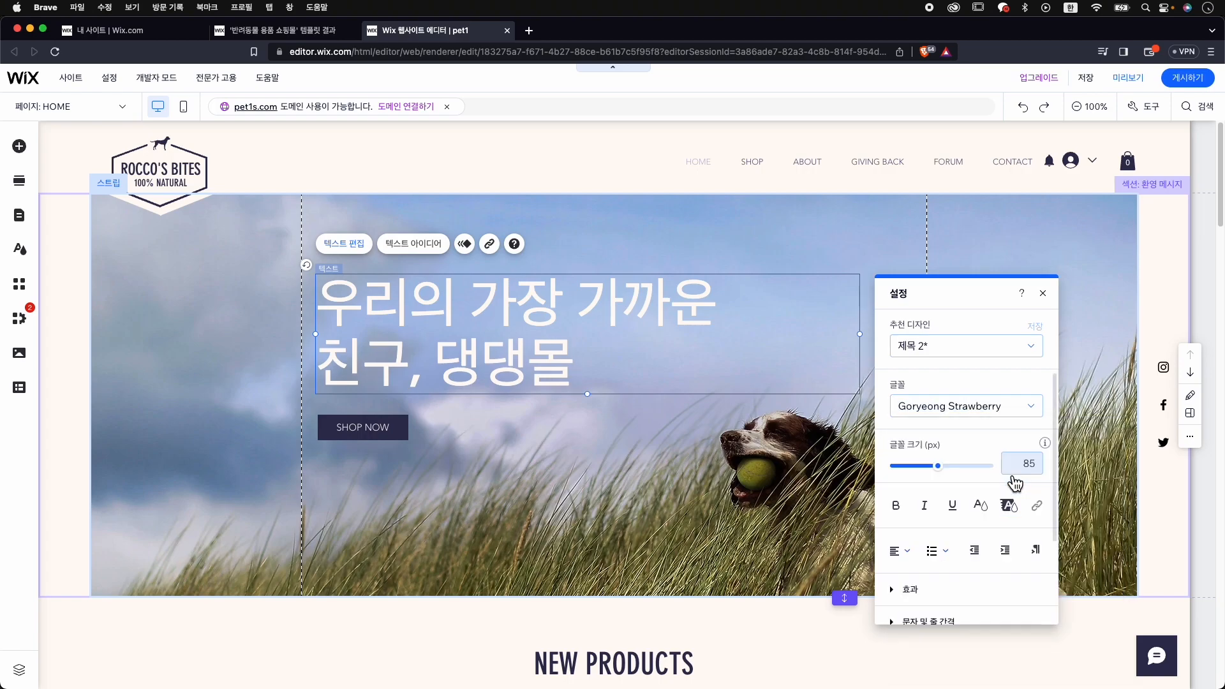
Select the hero heading's entire text, set its font to Goryeong Strawberry and leave text editing
double_click(374, 284)
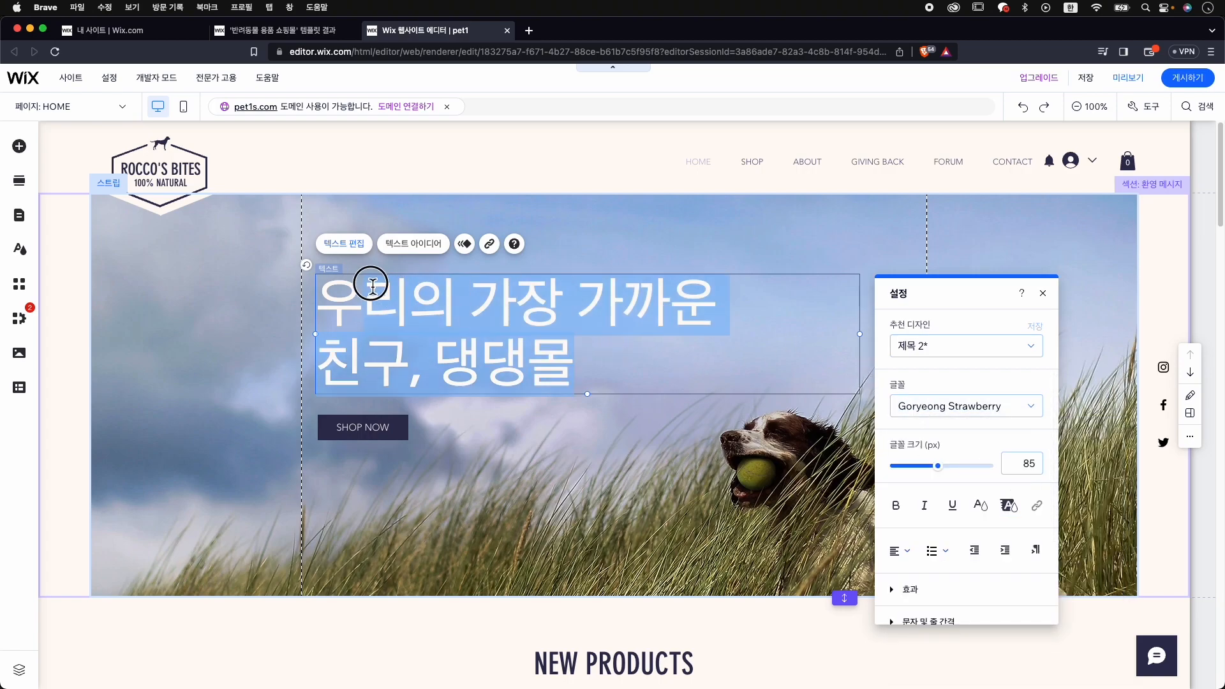
left_click(546, 362)
key("super+a")
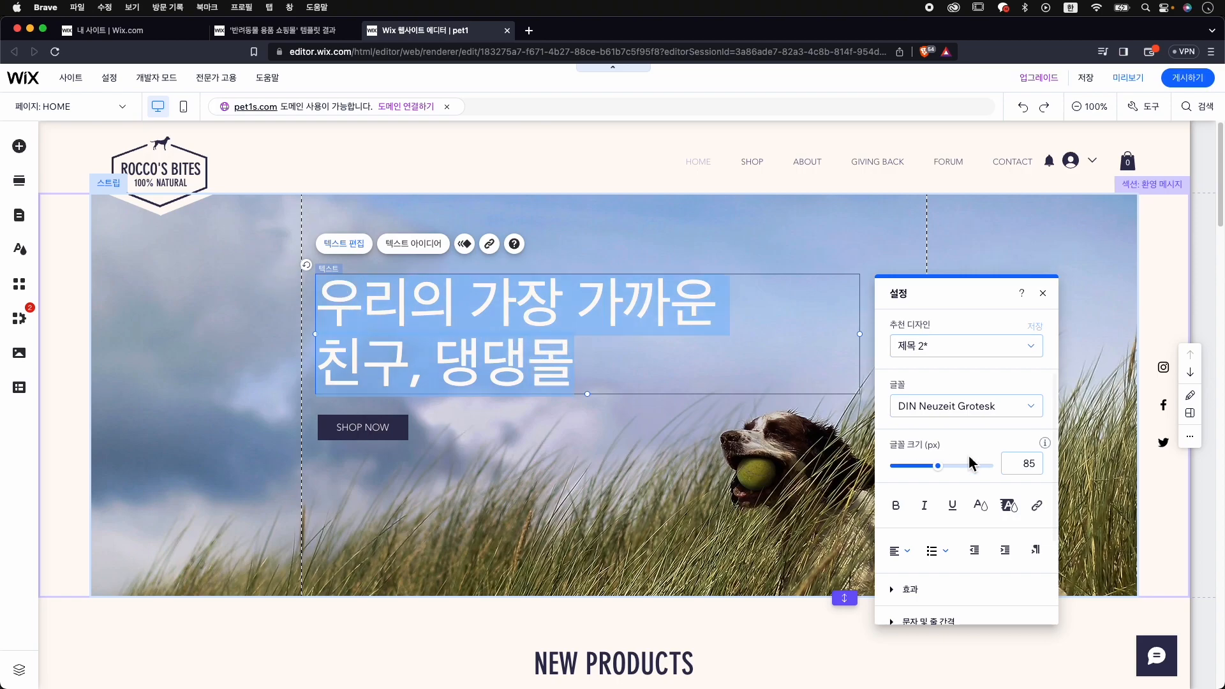
left_click(1008, 412)
scroll(1001, 465, "down", 5)
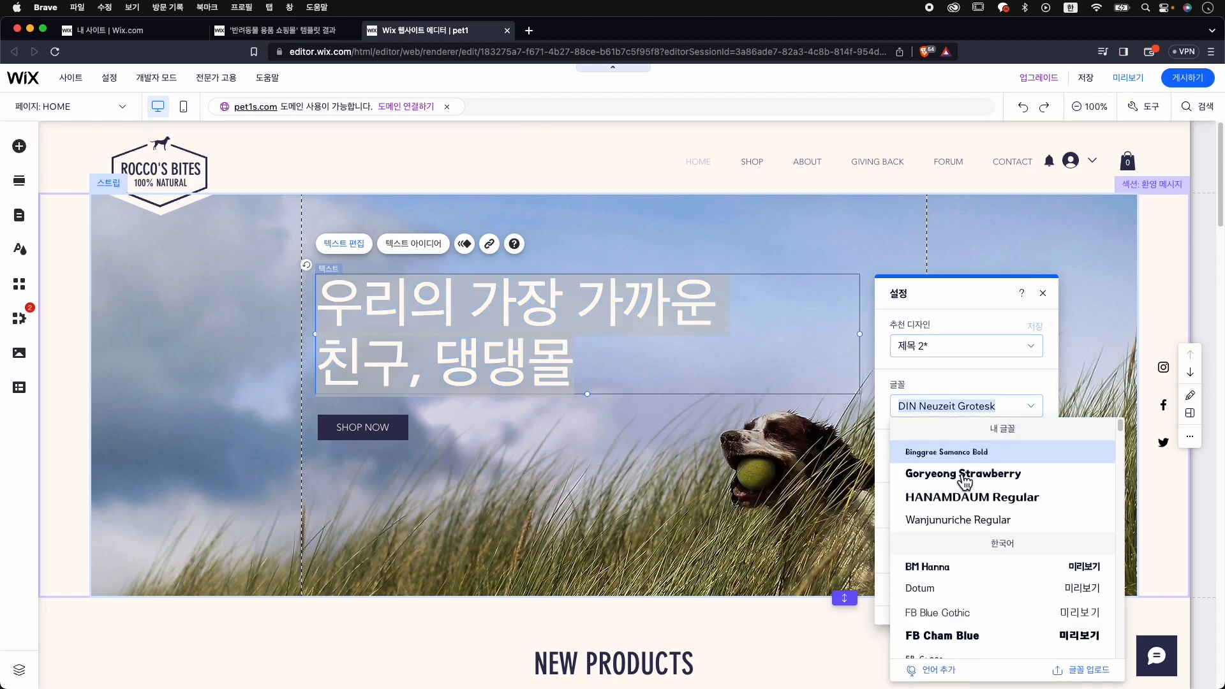
left_click(963, 473)
left_click(632, 335)
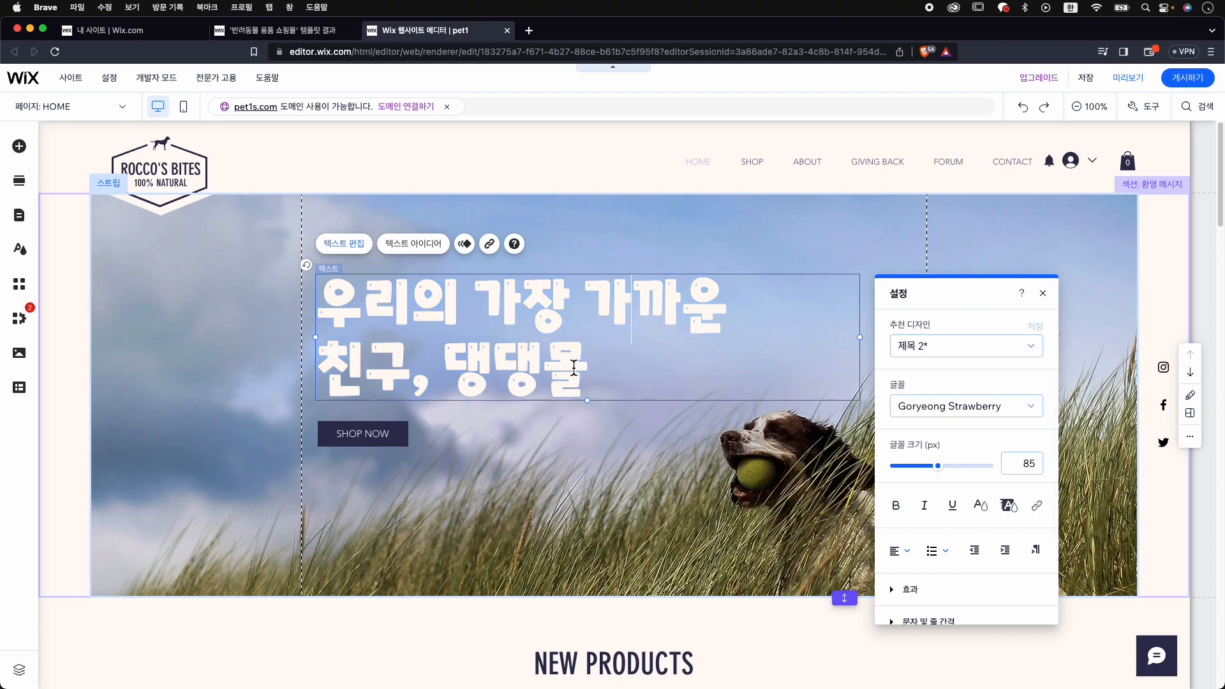
left_click(255, 349)
left_click(555, 322)
left_click(211, 283)
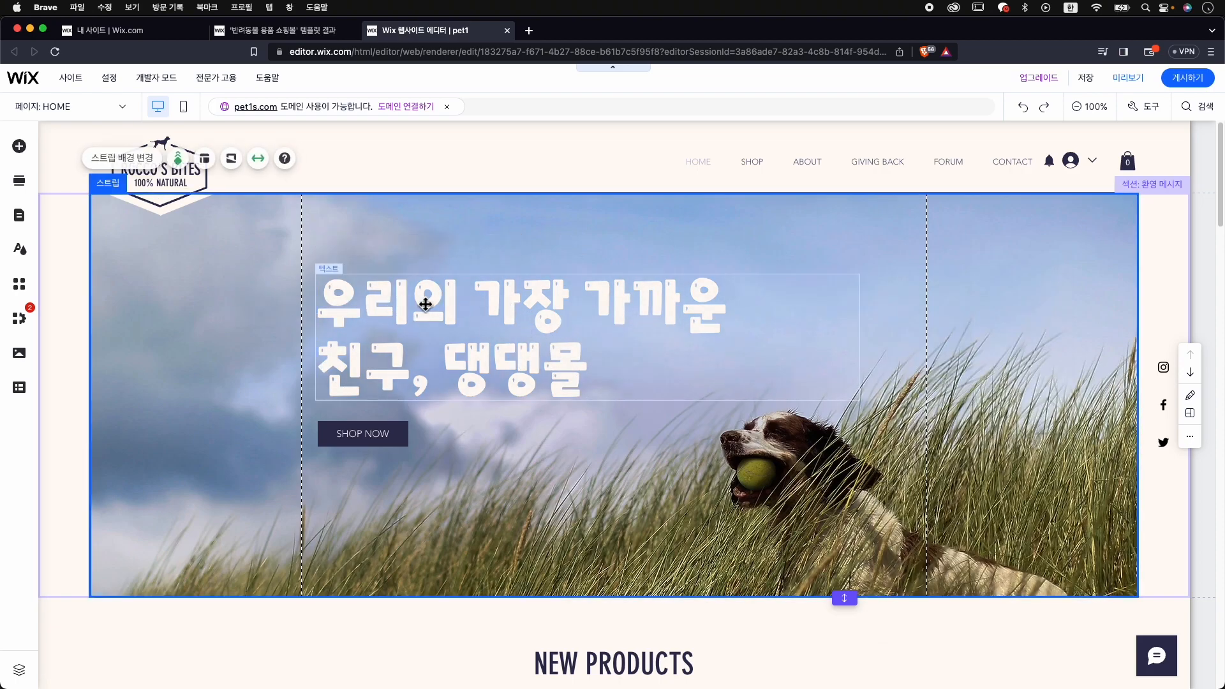
Try to set only the words 가장 가까운 in the hero heading to the HANAMDAUM Regular font
left_click(521, 310)
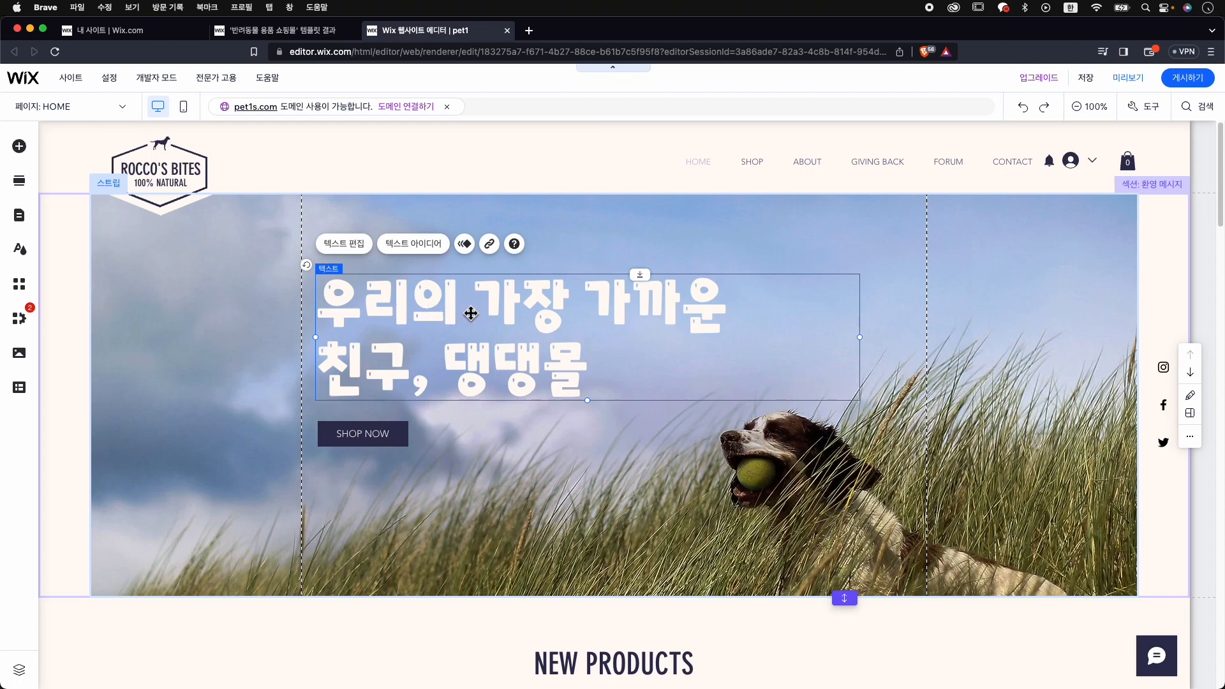
left_click(498, 307)
double_click(499, 310)
left_click(500, 310)
left_click_drag(485, 301, 715, 310)
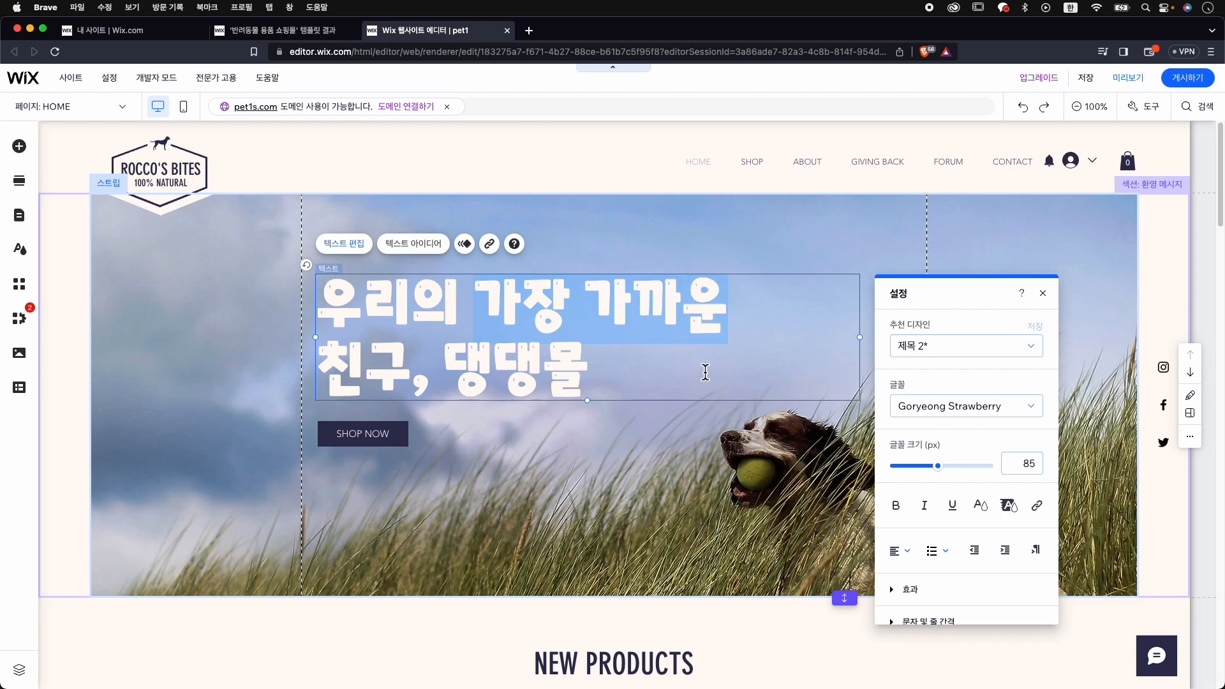
left_click(1014, 411)
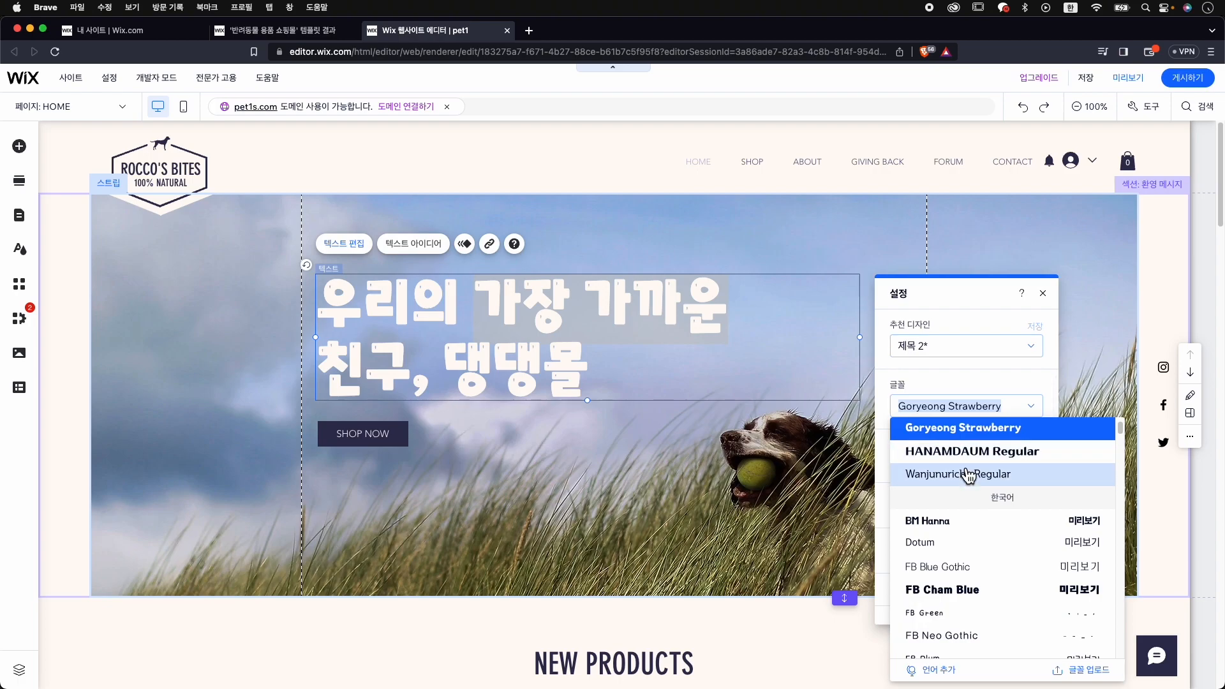
left_click(970, 454)
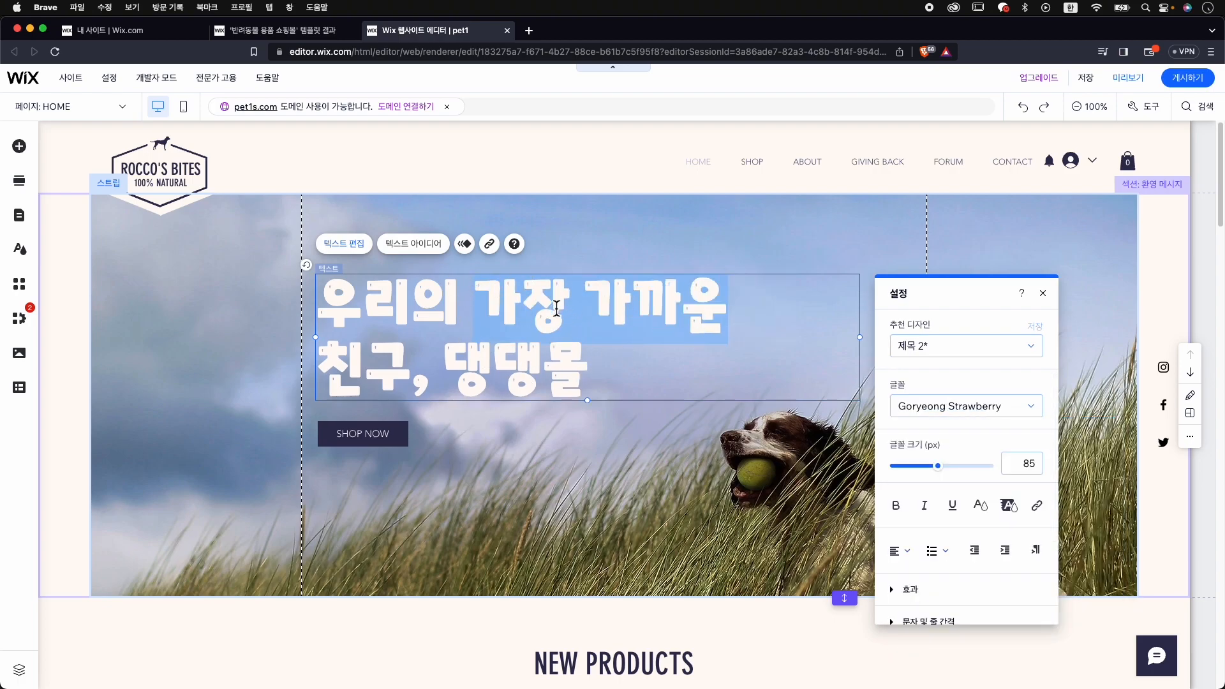
left_click(201, 301)
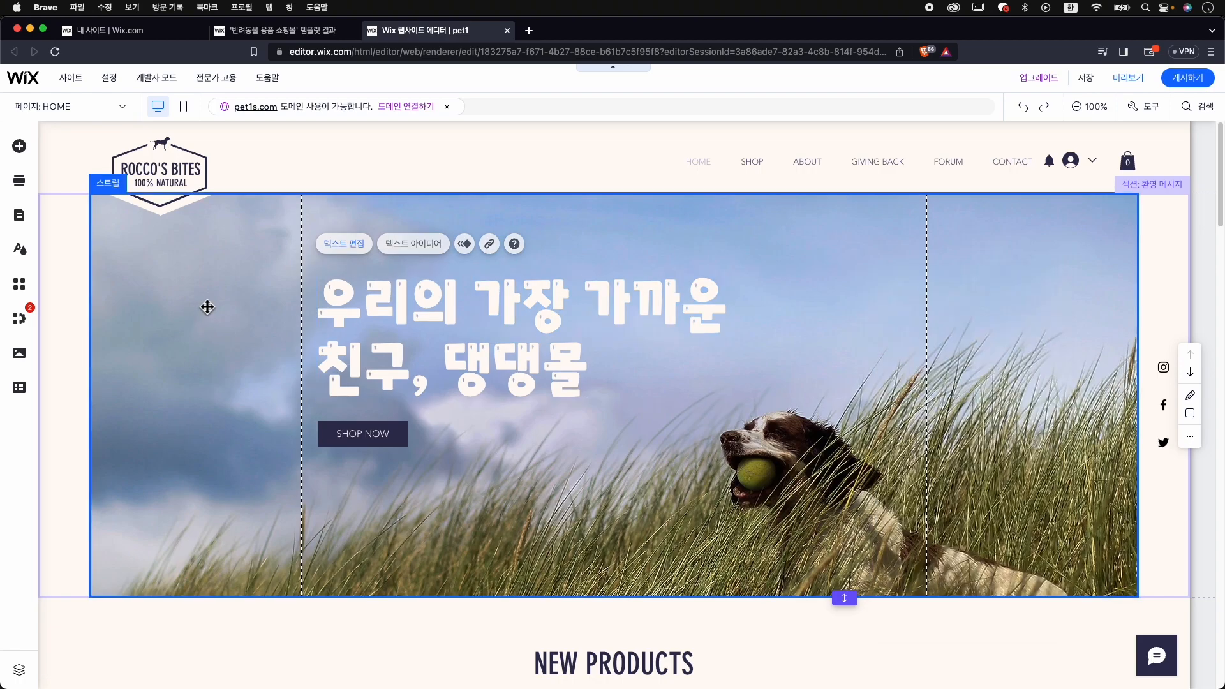
Open the hero heading's font list for editing, check its font upload option and close the list without changing the font
left_click(443, 317)
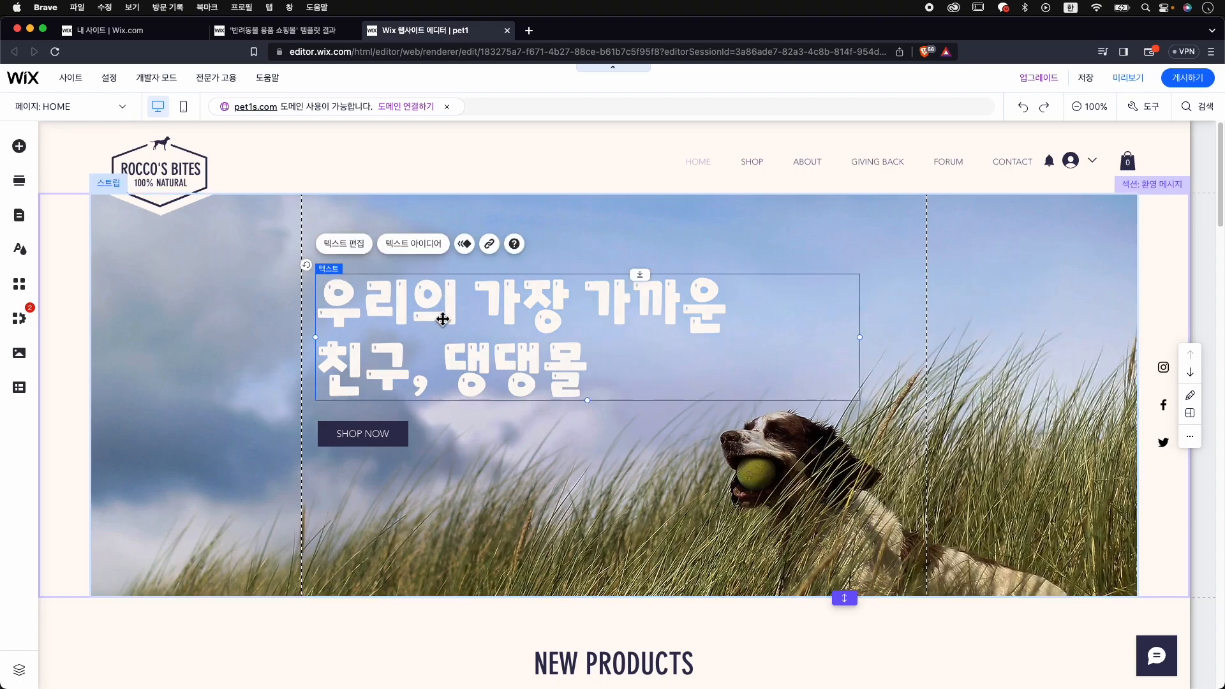
left_click(344, 244)
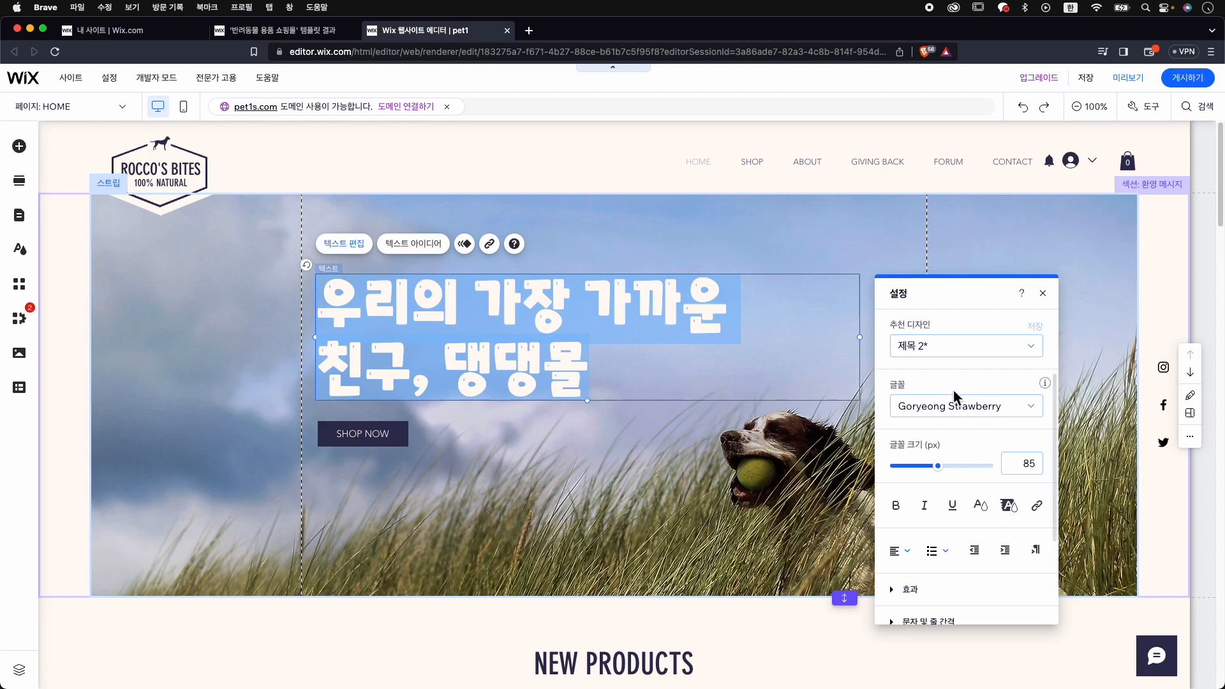
left_click(980, 412)
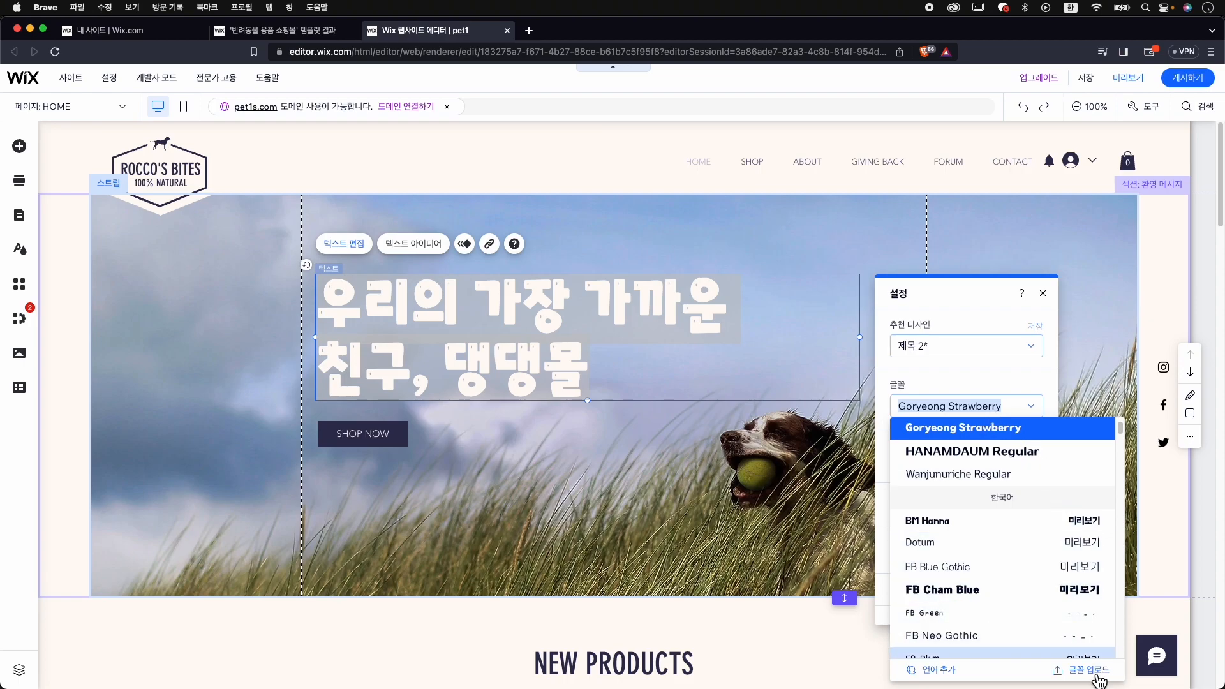
left_click(1035, 401)
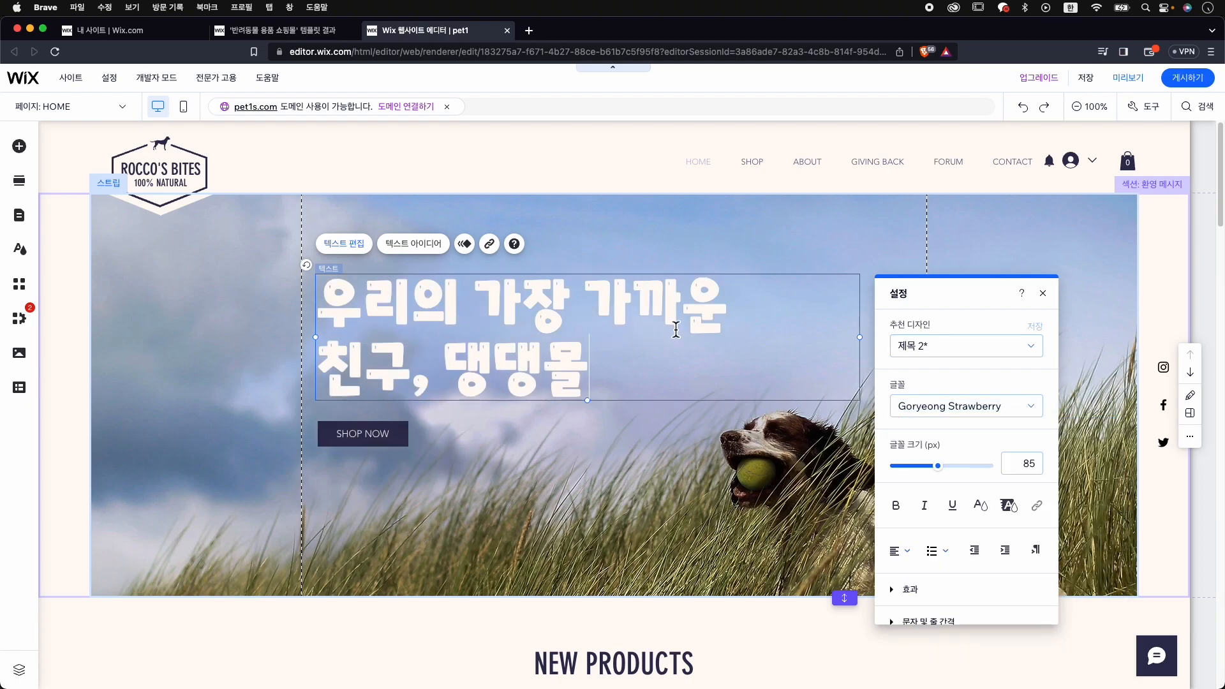
Rename the HOME page in the header's site menu to 홈
left_click(757, 161)
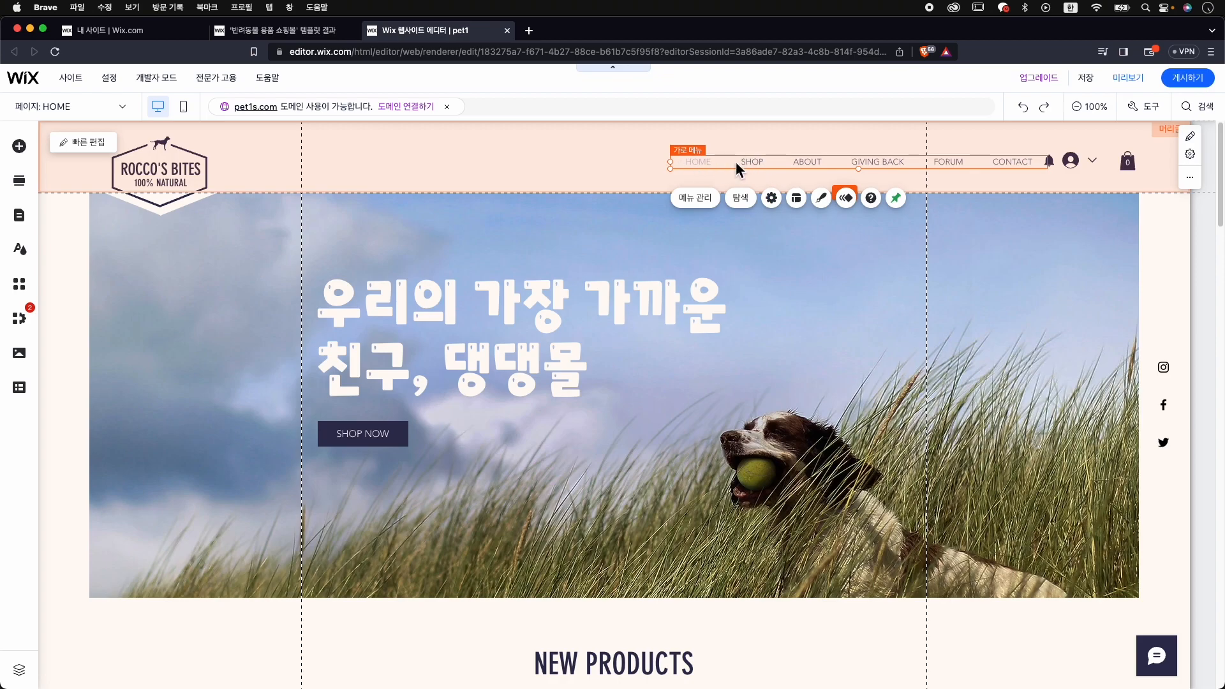
double_click(725, 160)
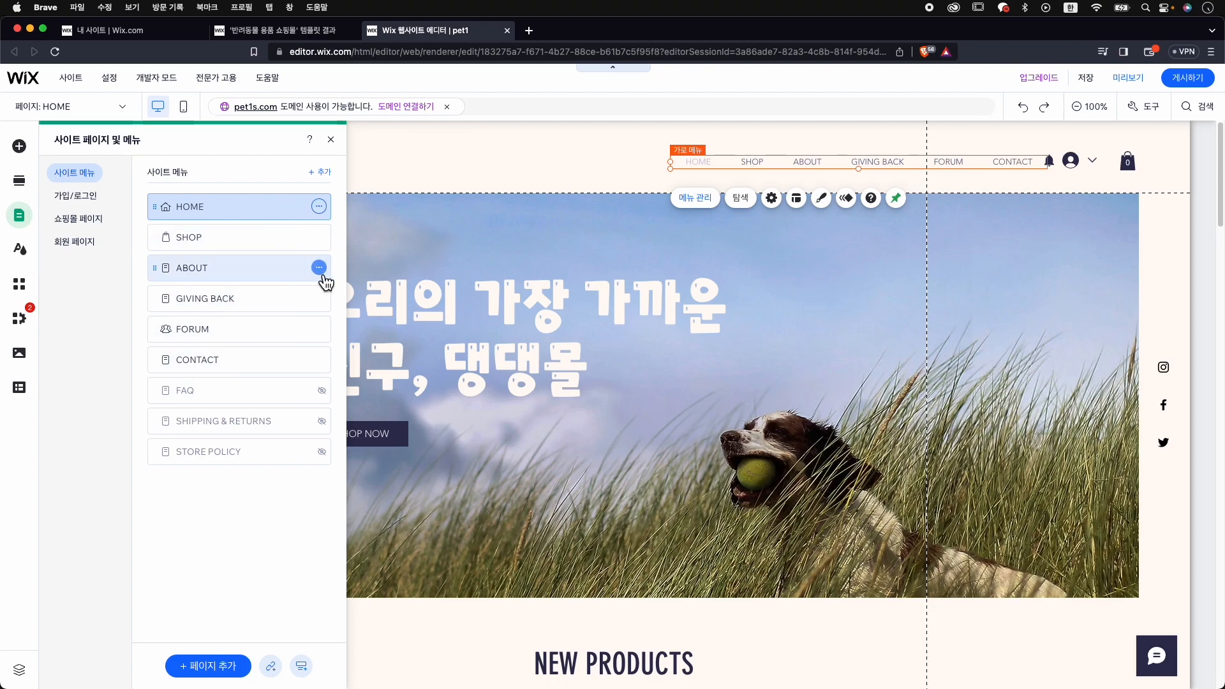
left_click(319, 206)
left_click(377, 322)
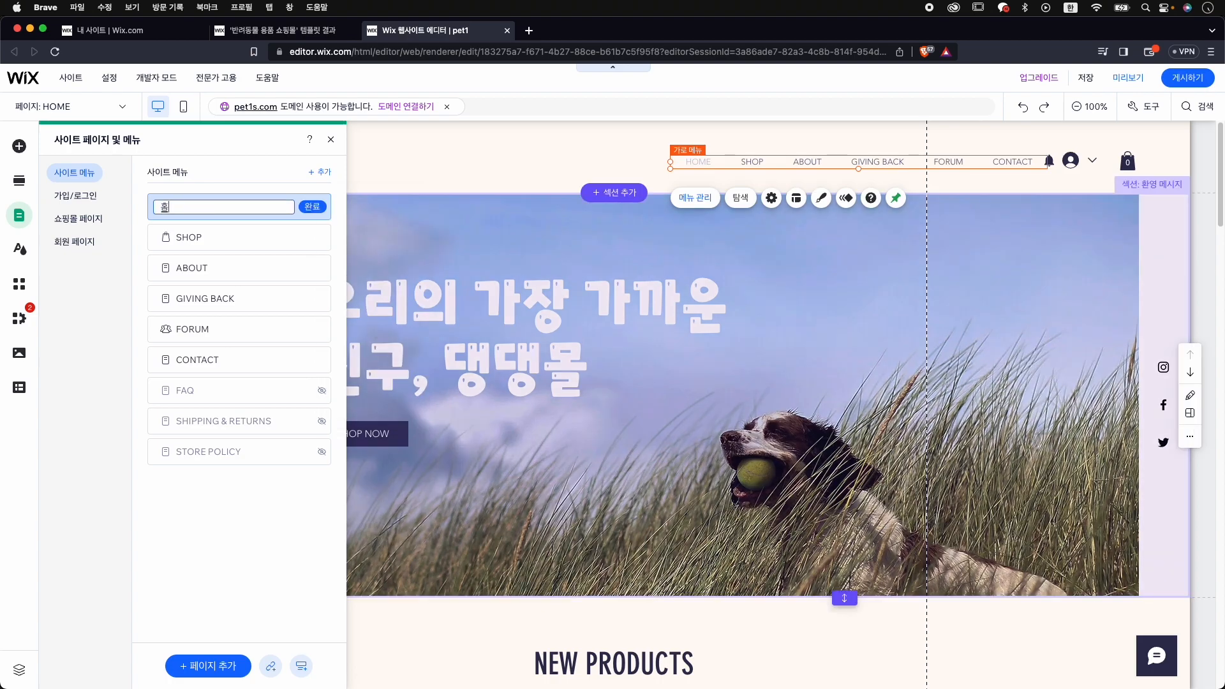
type("홈")
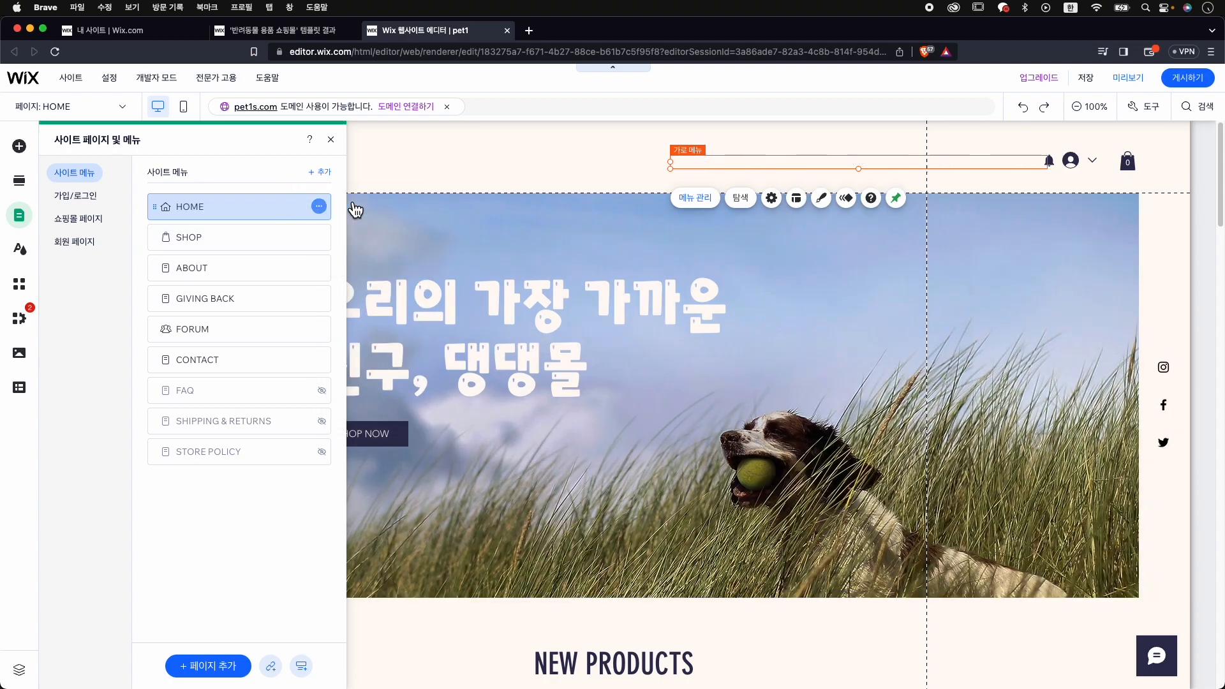
left_click(312, 206)
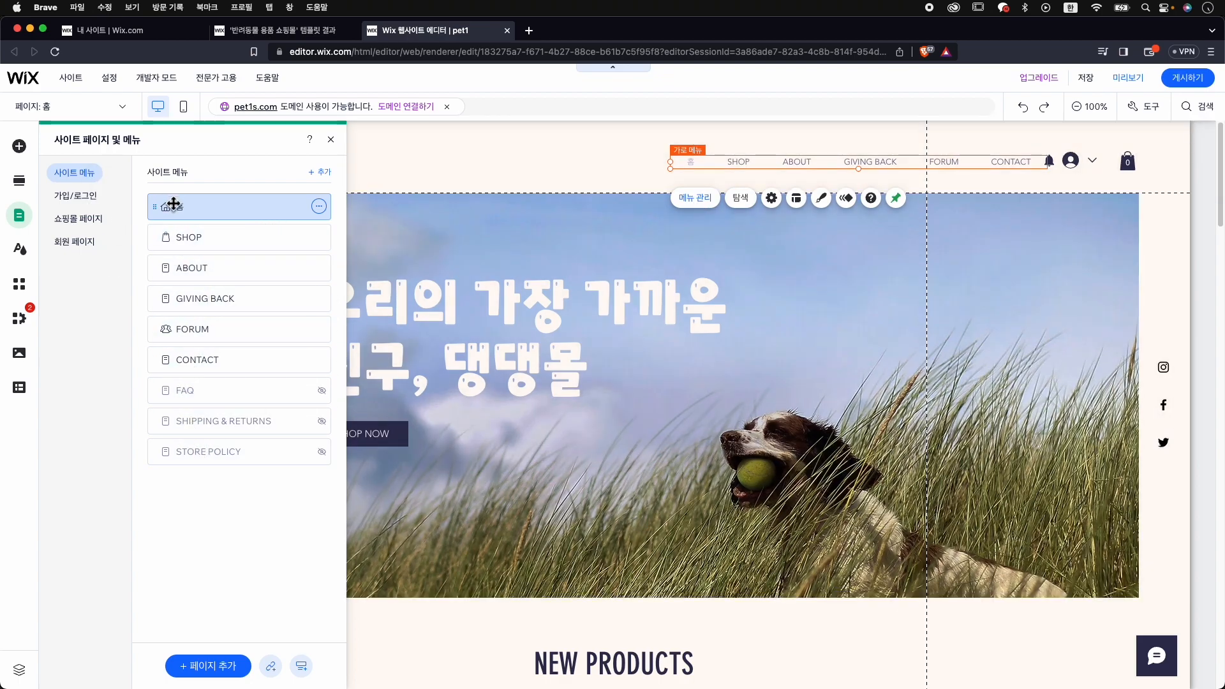
Open the SHOP page from the site page list and look over its product section
left_click(212, 241)
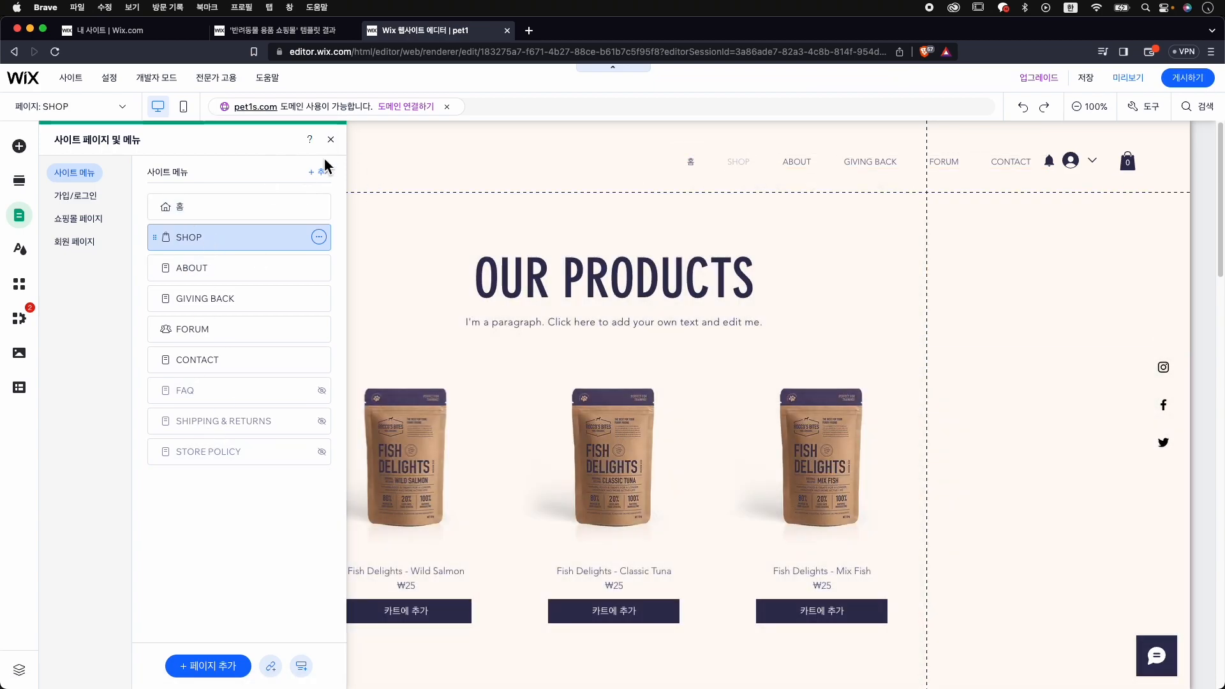
left_click(338, 146)
left_click(740, 164)
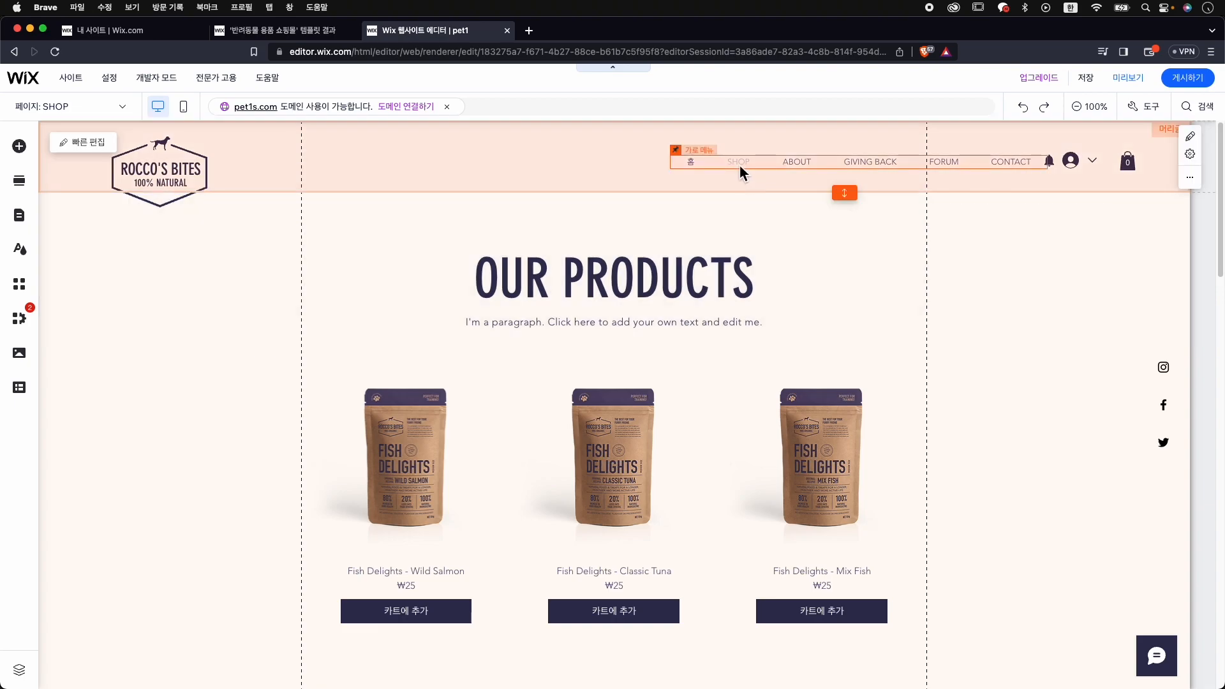
left_click(692, 396)
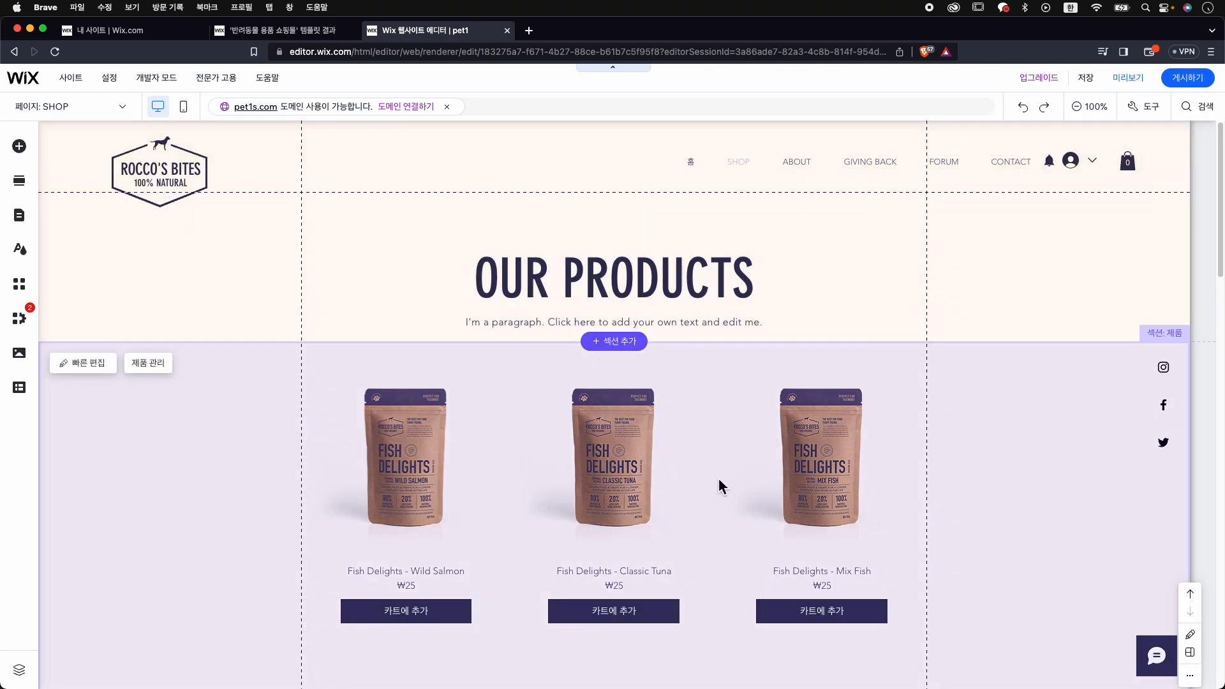
scroll(721, 484, "down", 3)
Open the ABOUT page through the header menu's page manager and view it without the page list
left_click(790, 161)
left_click(793, 199)
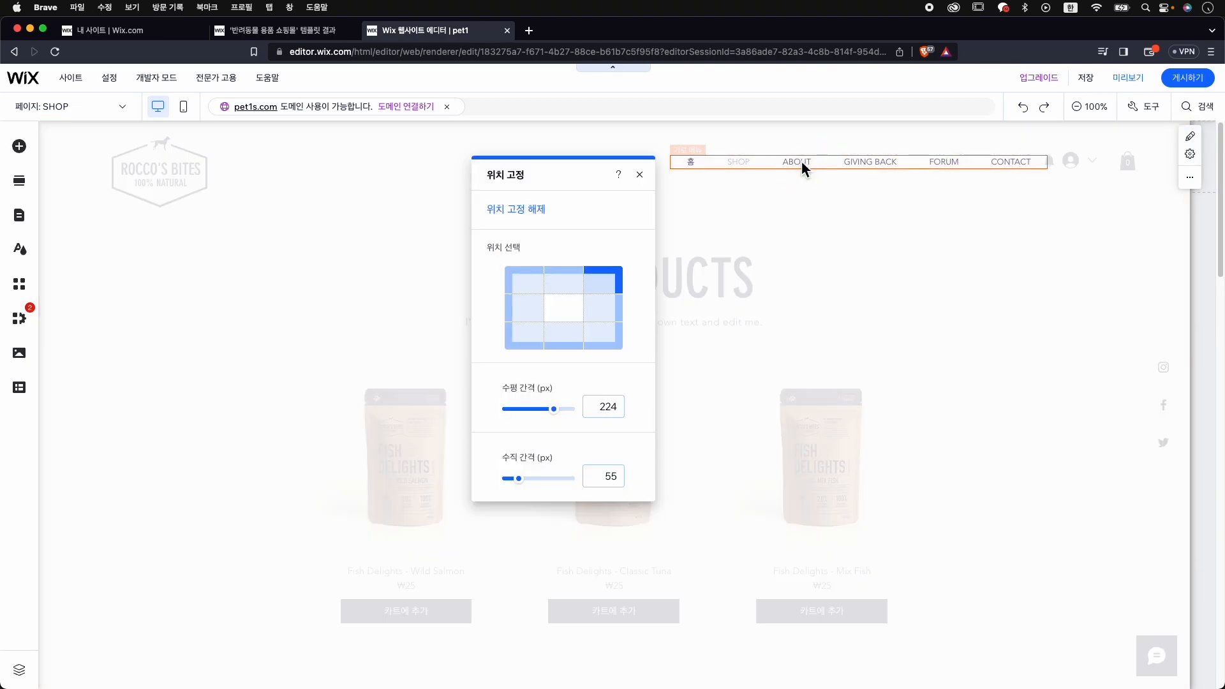
double_click(801, 165)
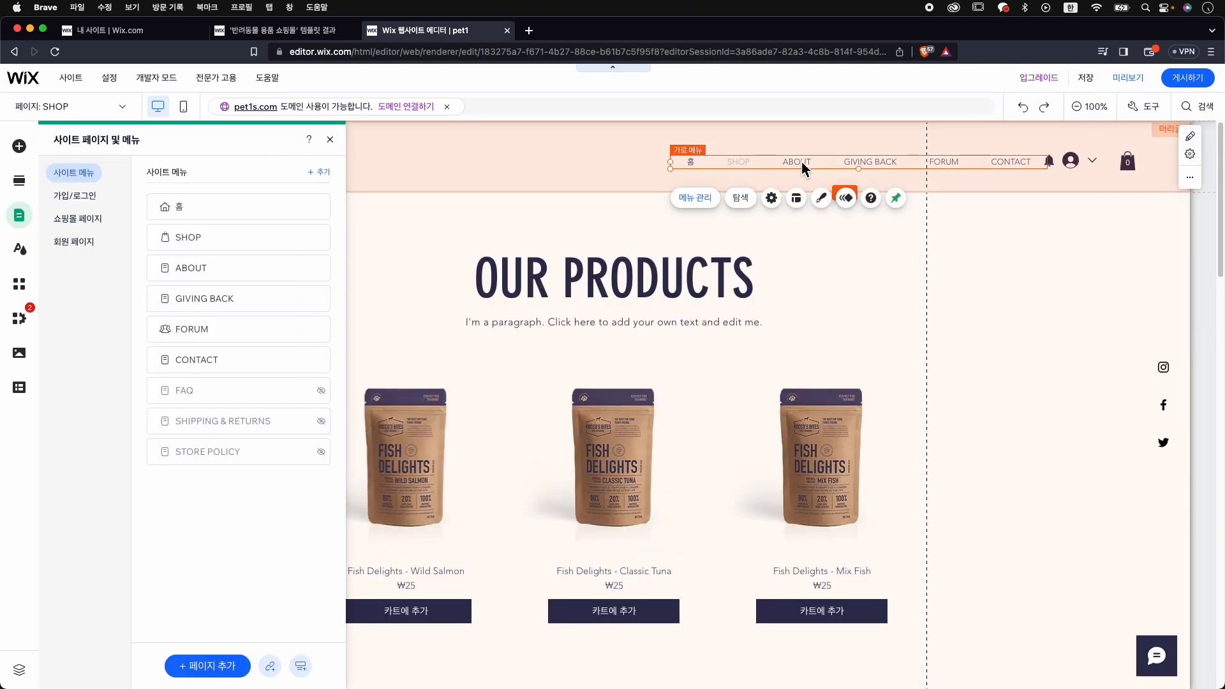
left_click(283, 268)
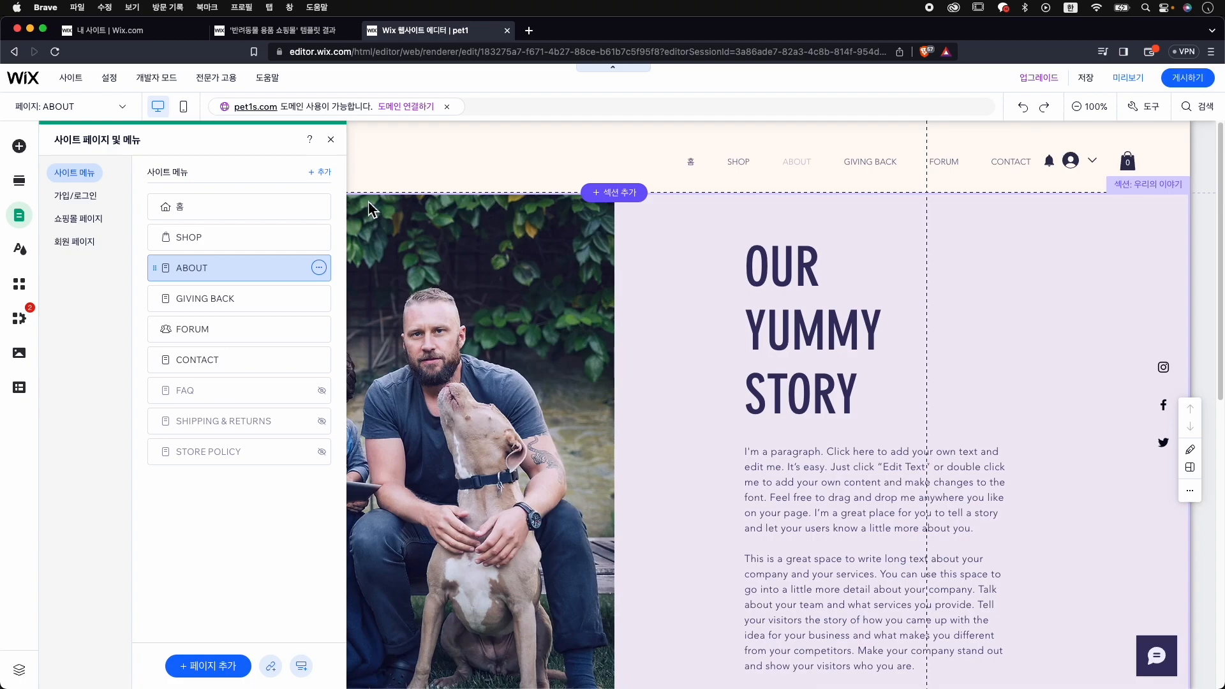
left_click(330, 139)
Return to the 홈 page through the header menu's page manager and close the page list
left_click(694, 167)
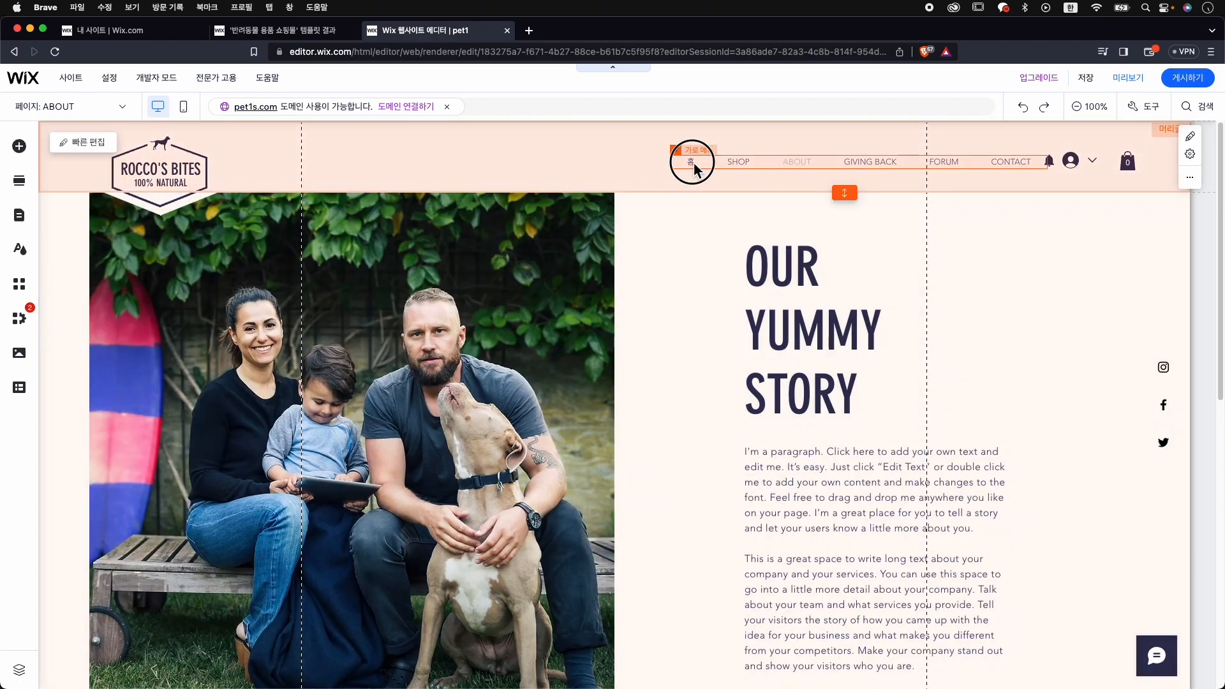
double_click(694, 167)
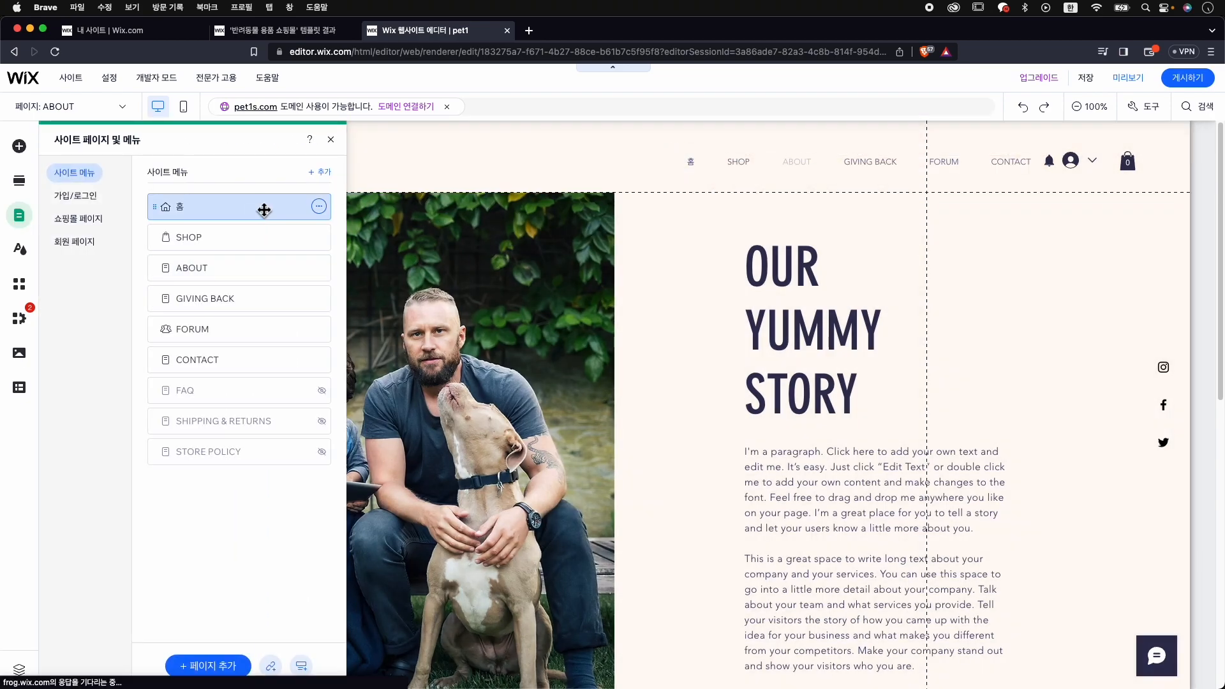
left_click(264, 205)
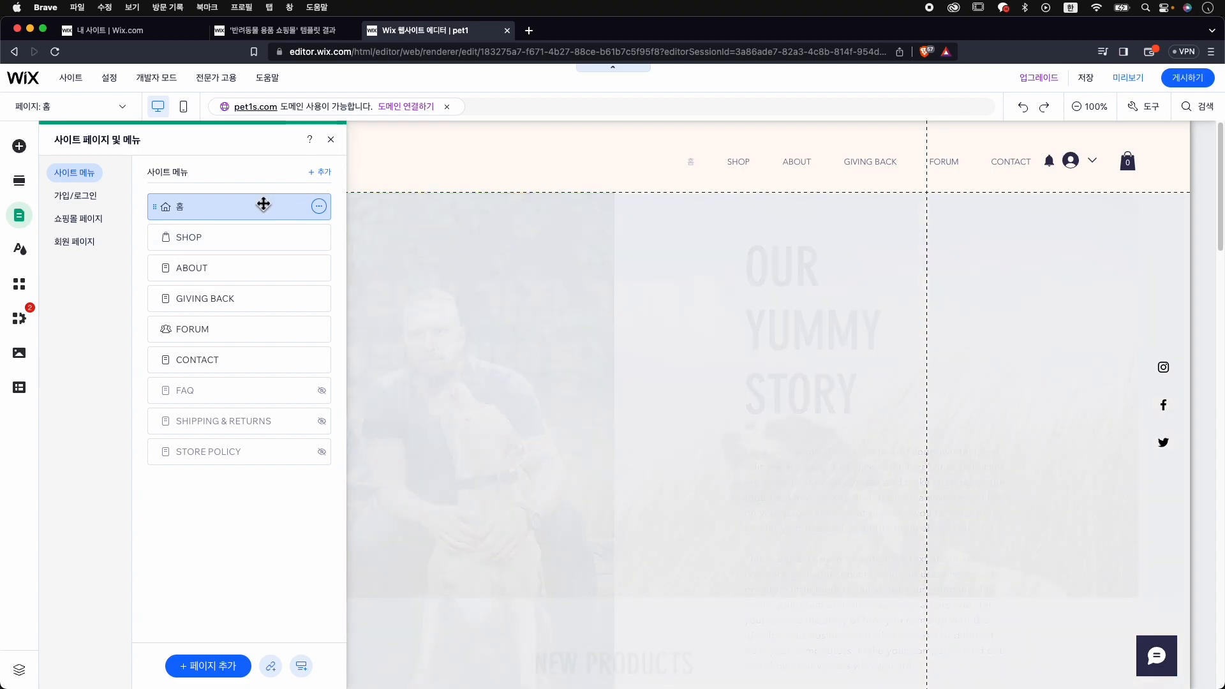
left_click(331, 139)
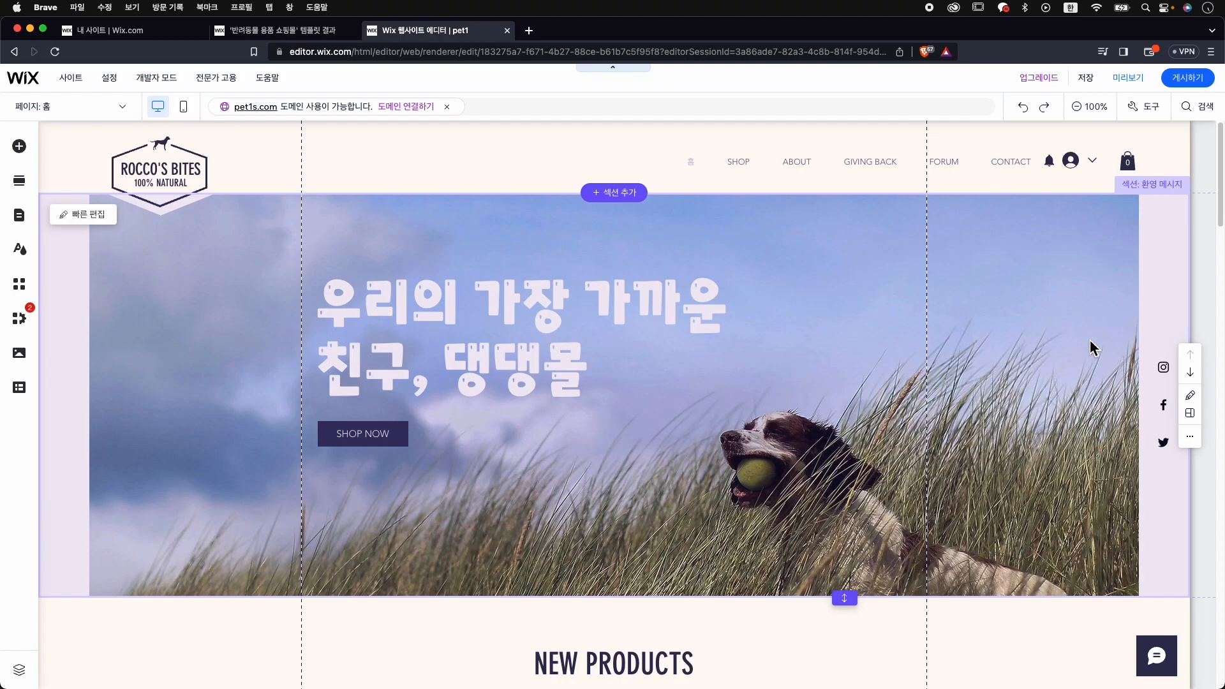
Start quick editing the welcome section and open the image picker for its strip background
left_click(1052, 303)
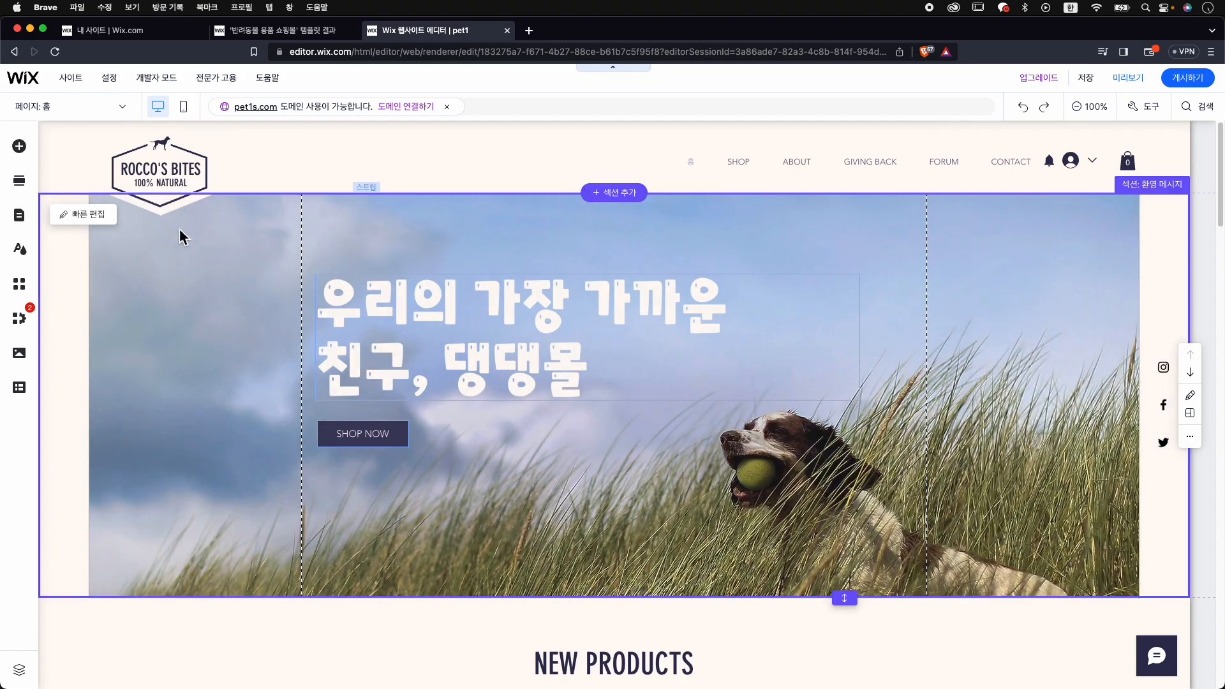
left_click(81, 215)
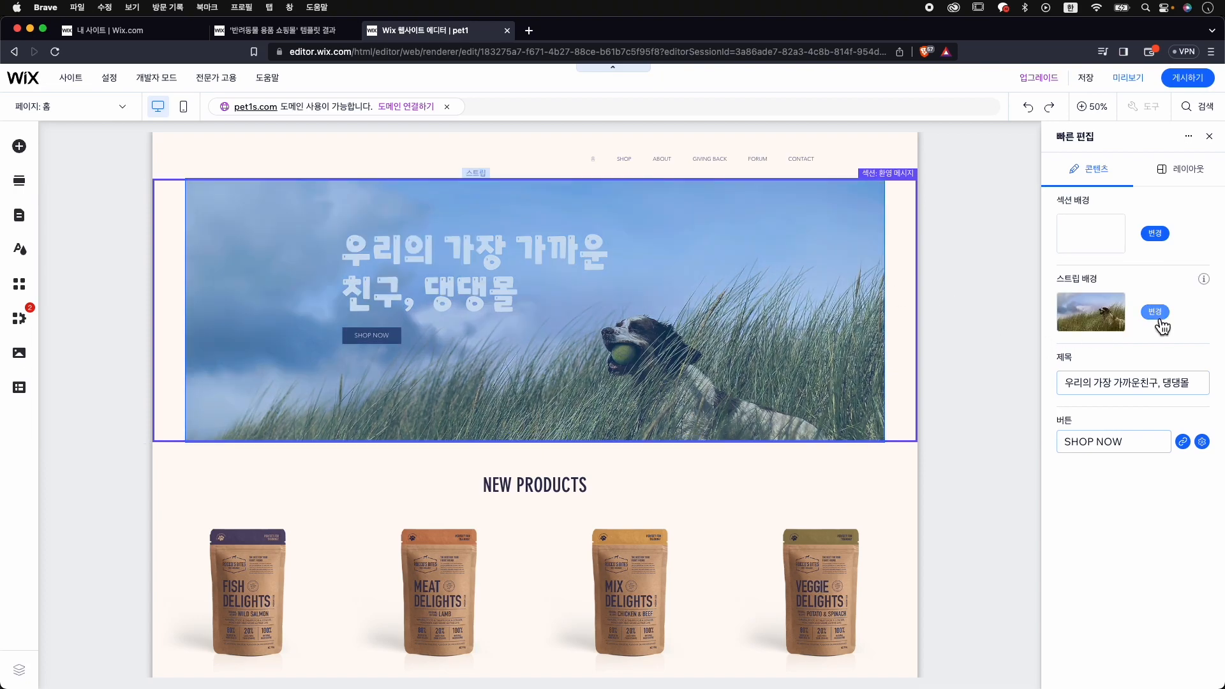
left_click(1158, 317)
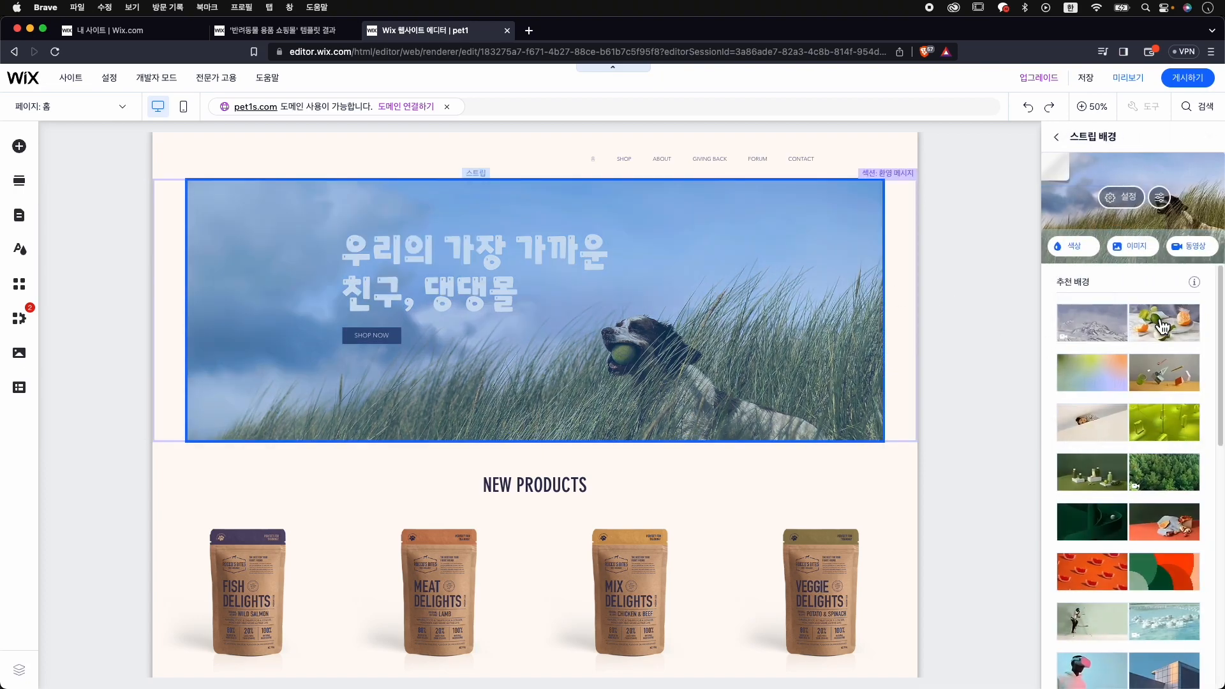
scroll(1148, 417, "down", 3)
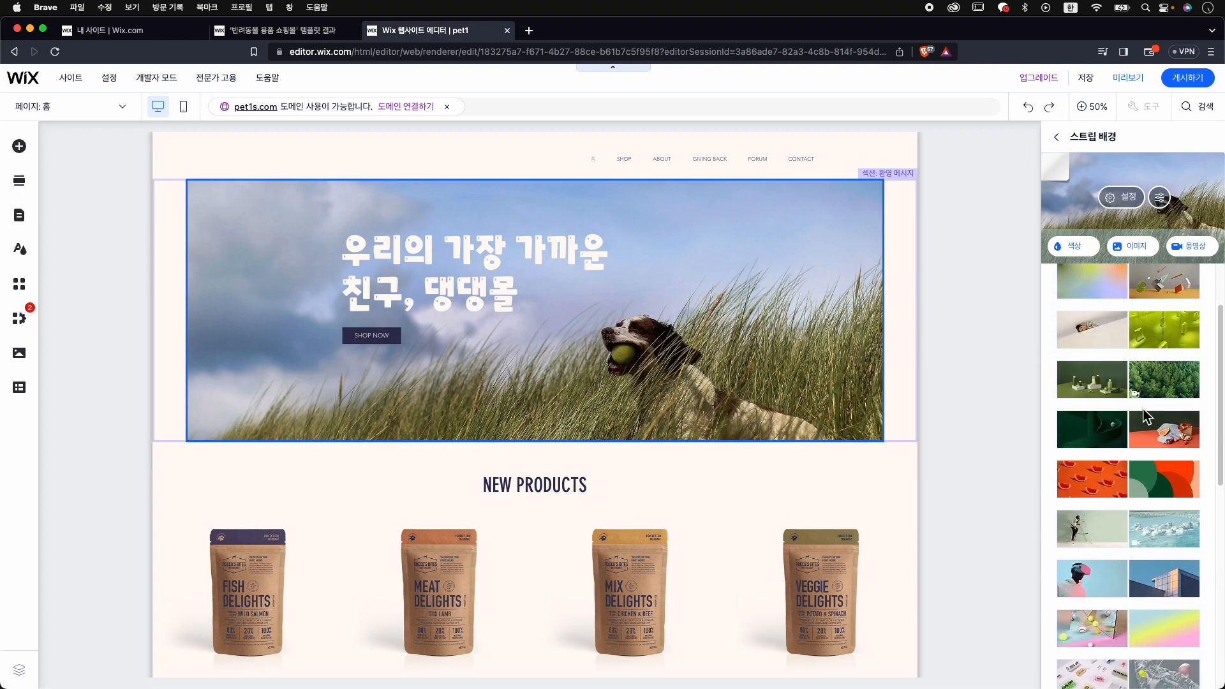
scroll(1143, 395, "up", 3)
left_click(1141, 259)
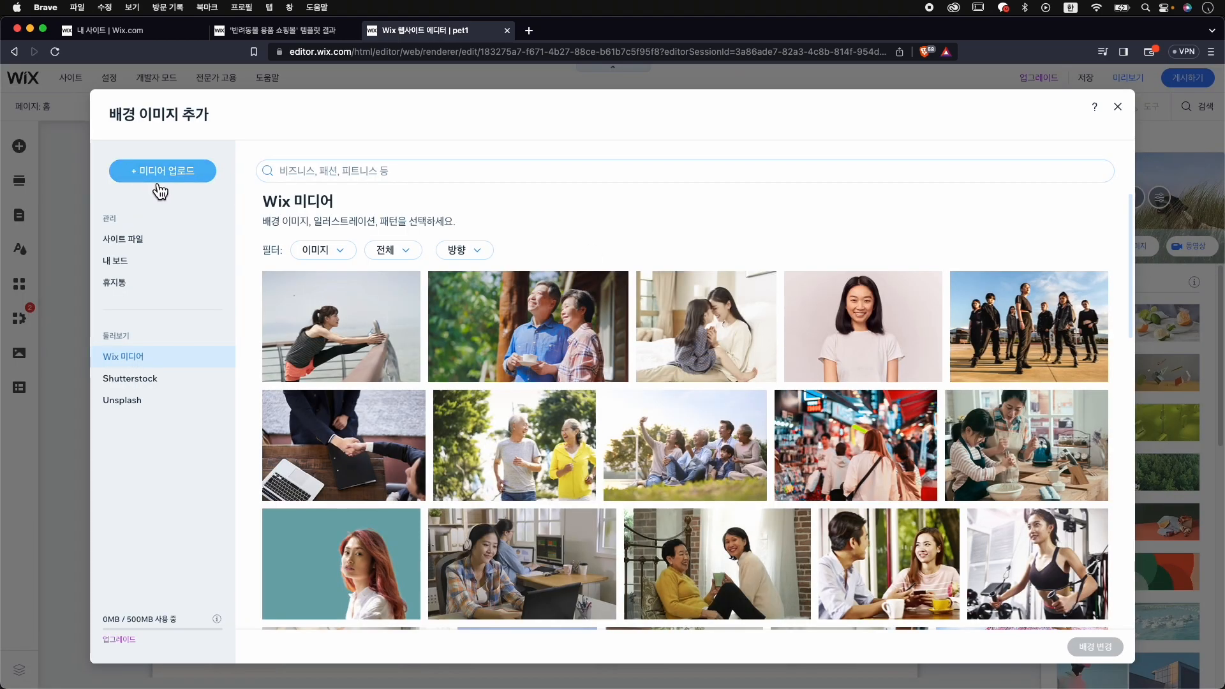
Search Unsplash for "pet" and apply the photo of the brown dog on a cushion beside plants as the strip background
left_click(155, 415)
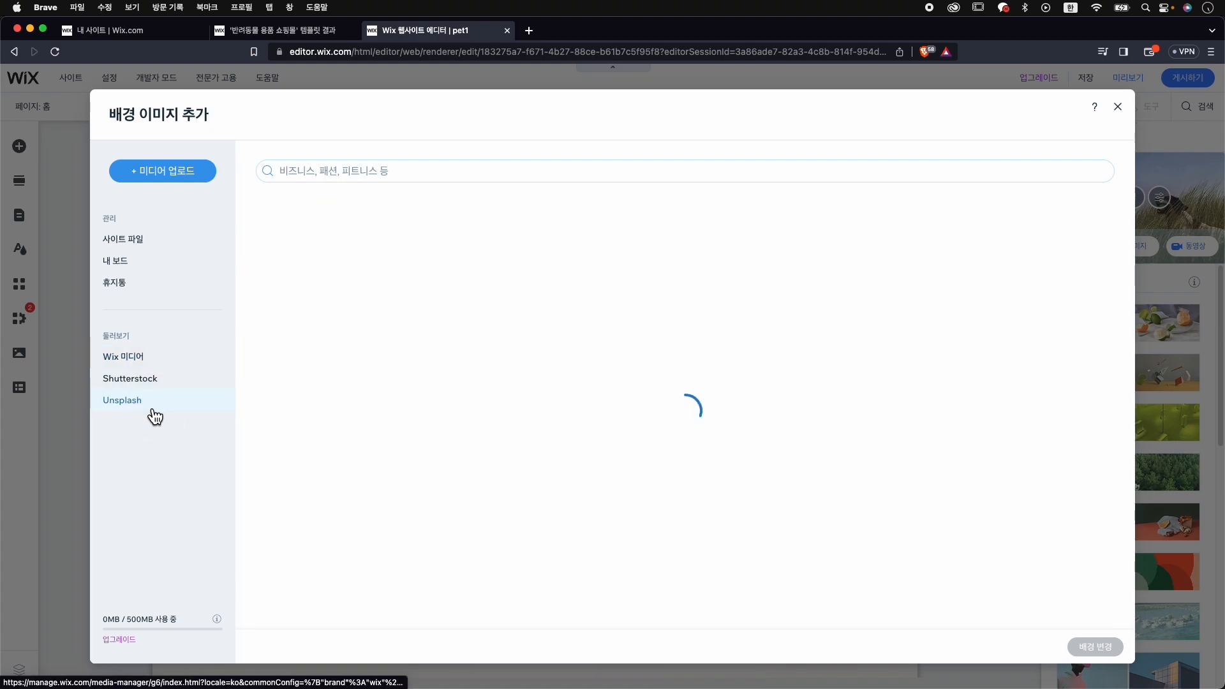
left_click(473, 167)
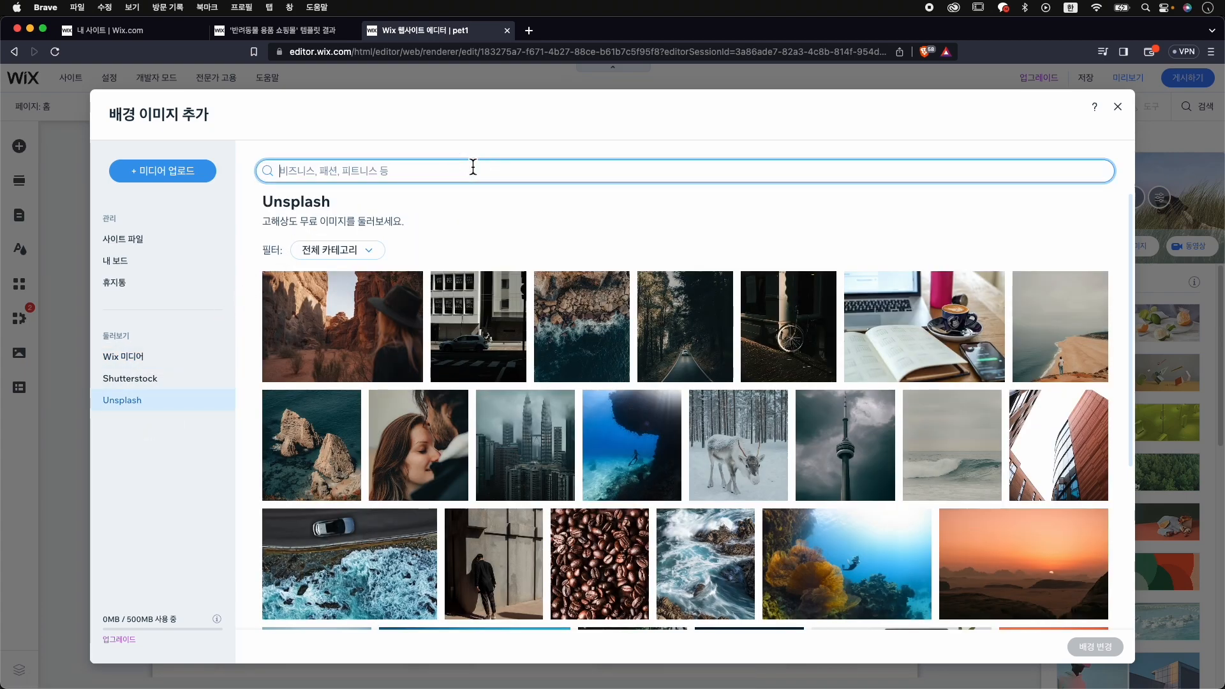
type("ㅔㄷ")
key("BackSpace")
key("BackSpace")
key("Caps_Lock")
type("pet")
key("Return")
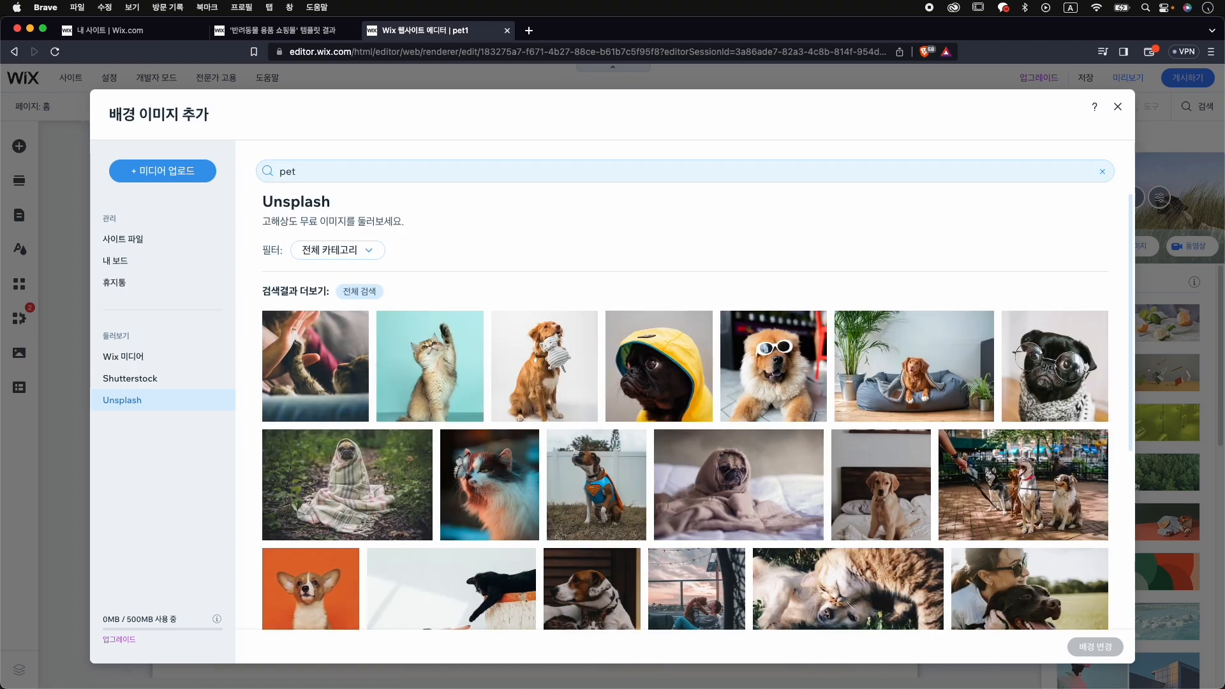
left_click(926, 381)
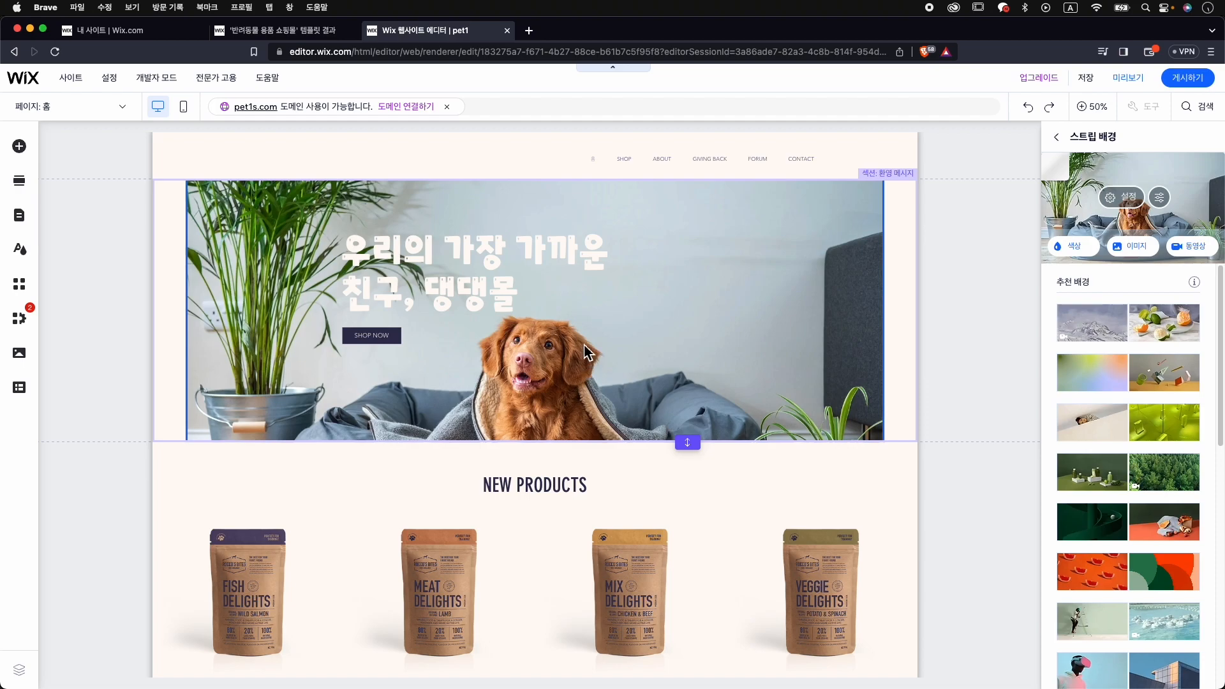
Try the 바둑판 arrangement in the strip background image's settings and switch back to 채우기
left_click(1139, 197)
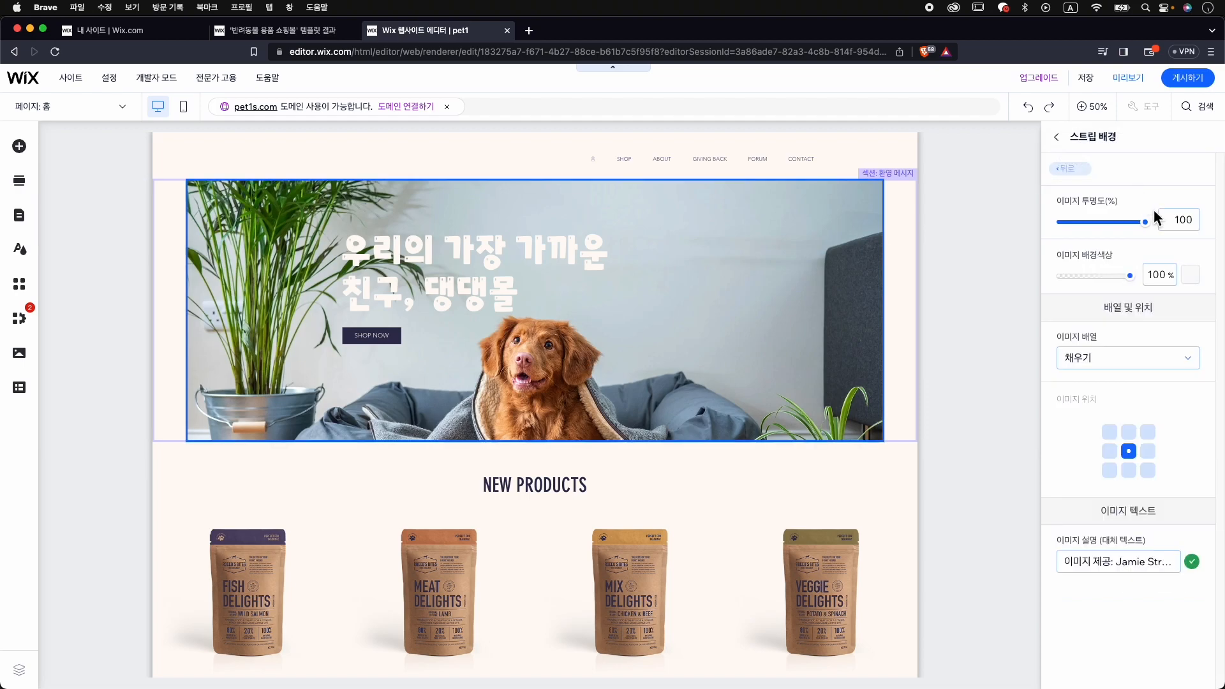
left_click_drag(1150, 235, 1182, 228)
left_click(1136, 356)
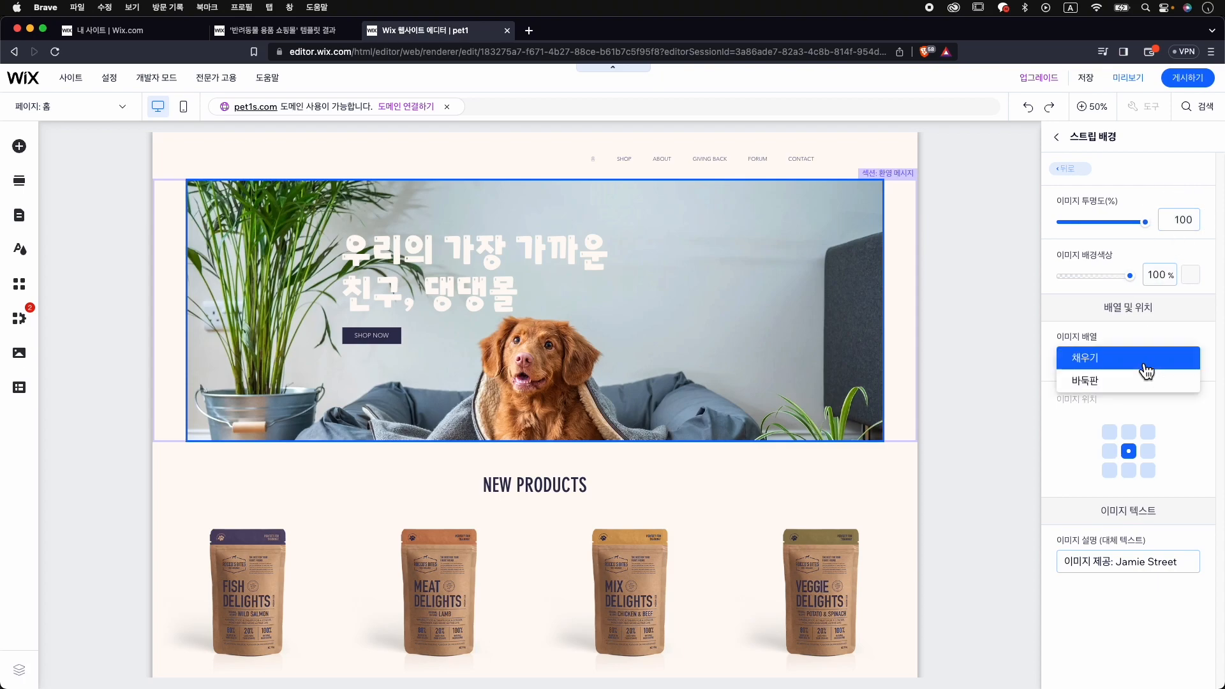
left_click(1134, 385)
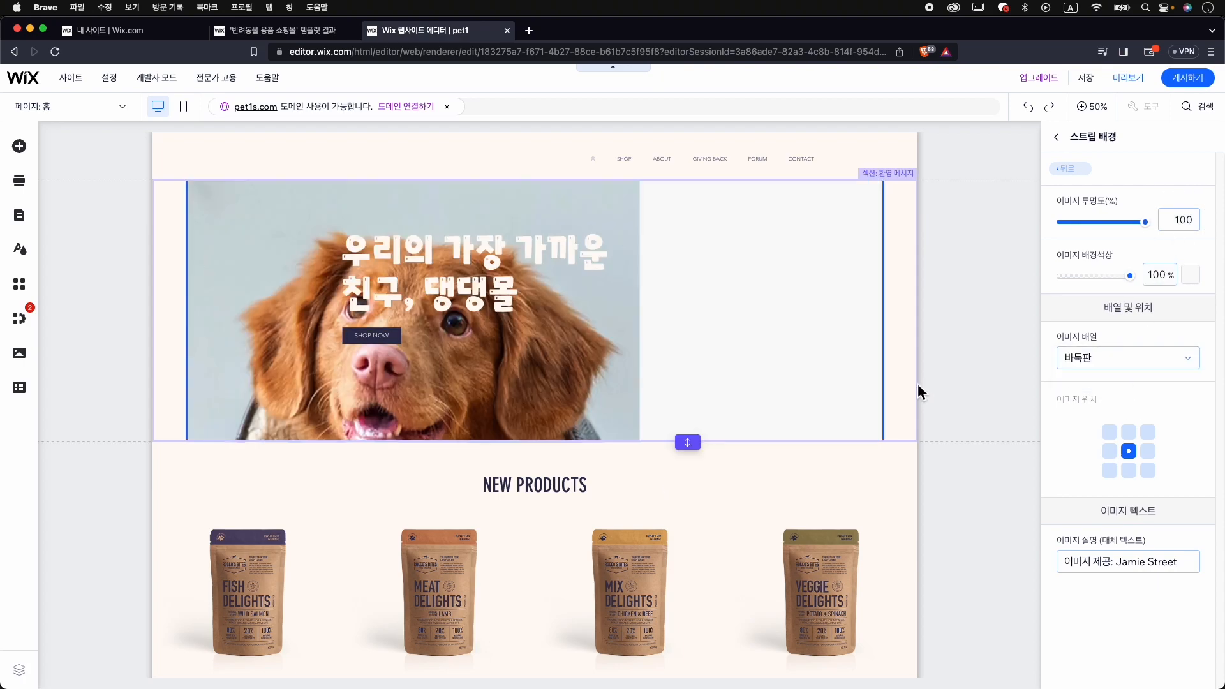
left_click(1121, 364)
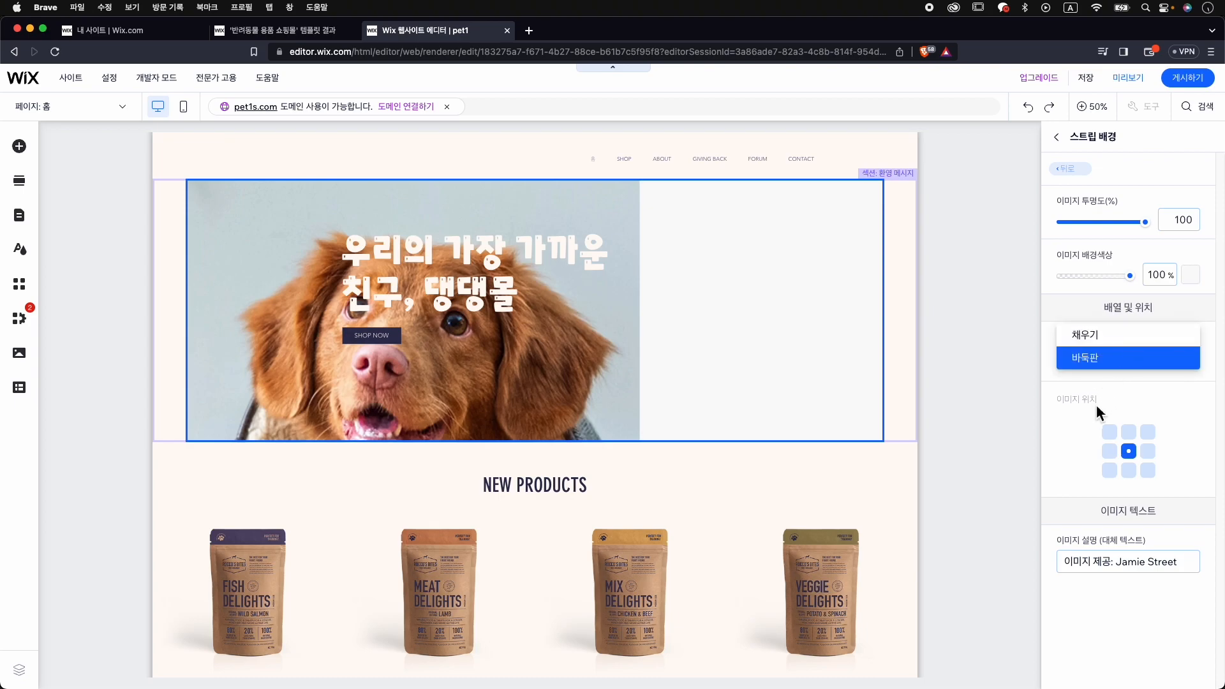
left_click(1104, 332)
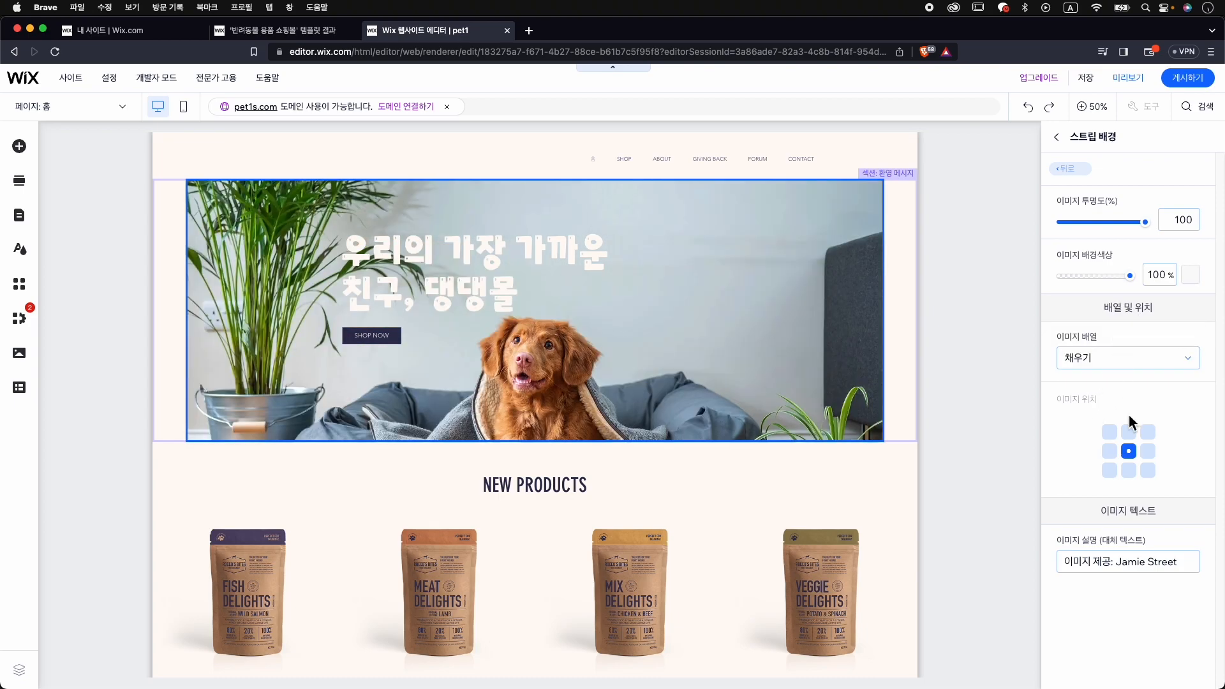
Try the bottom-centre position for the strip background image, and set it to middle right
left_click(1129, 471)
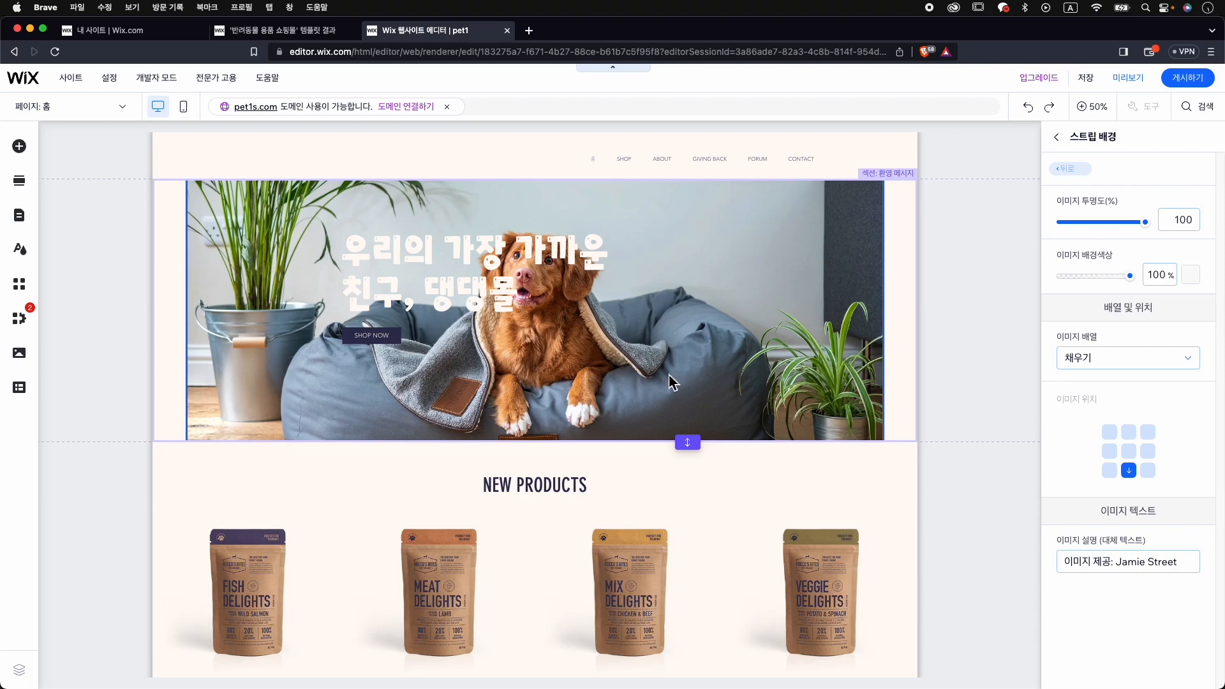
left_click(1153, 456)
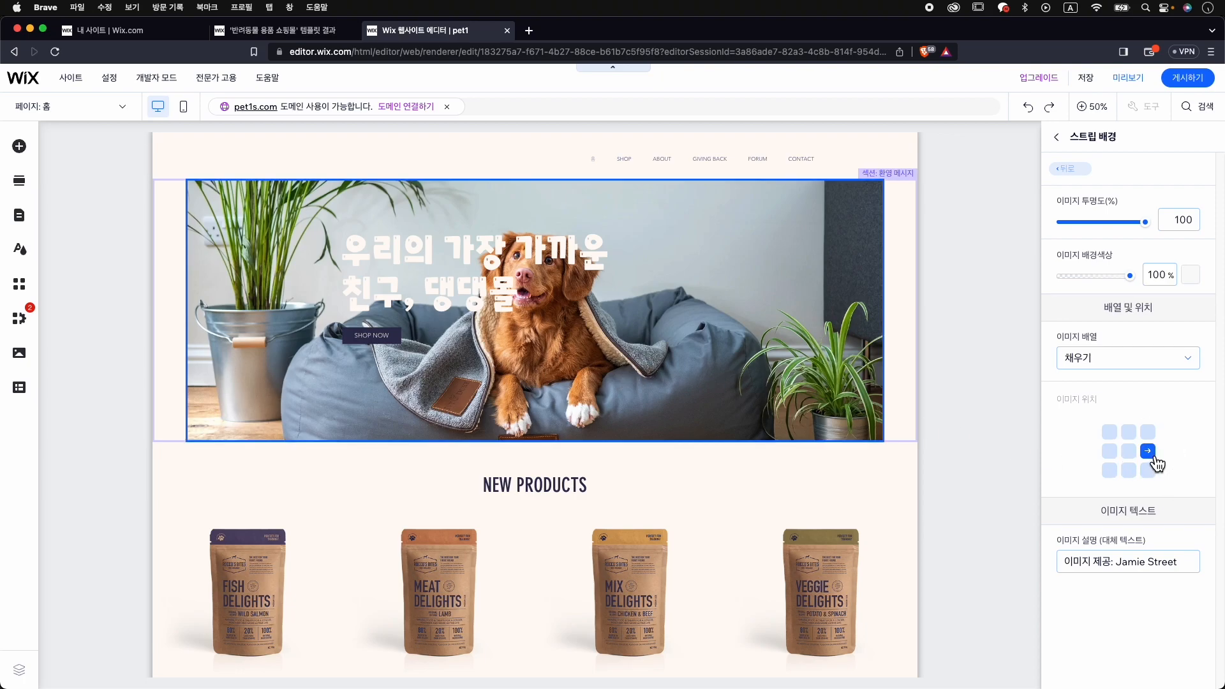
Set the strip background image's position to bottom centre and try adjusting the welcome section's height
left_click(1128, 472)
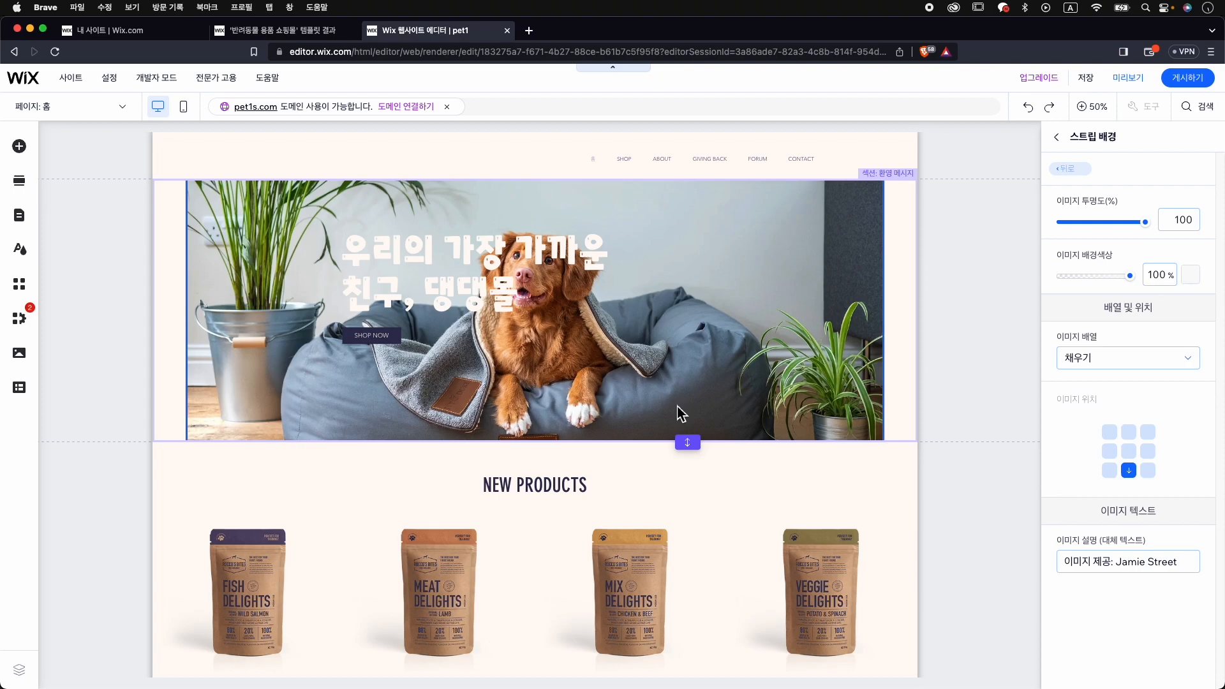
left_click(690, 441)
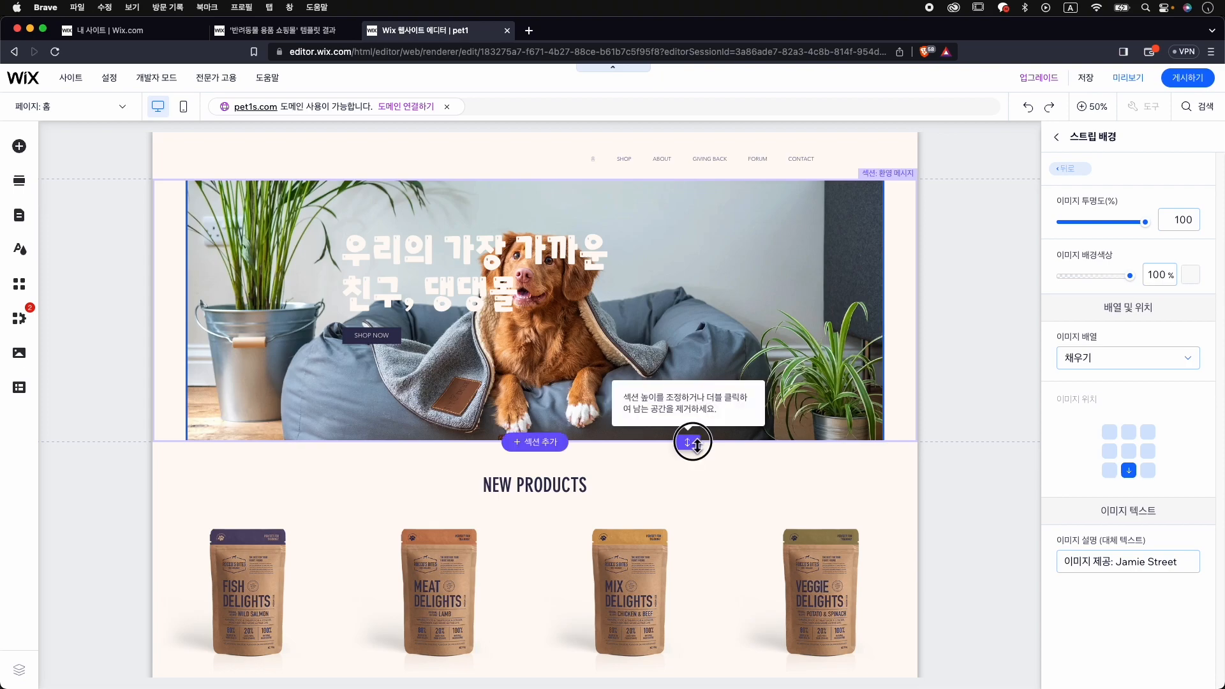
mouse_move(694, 454)
left_mouse_down()
mouse_move(699, 475)
mouse_move(695, 441)
left_mouse_up()
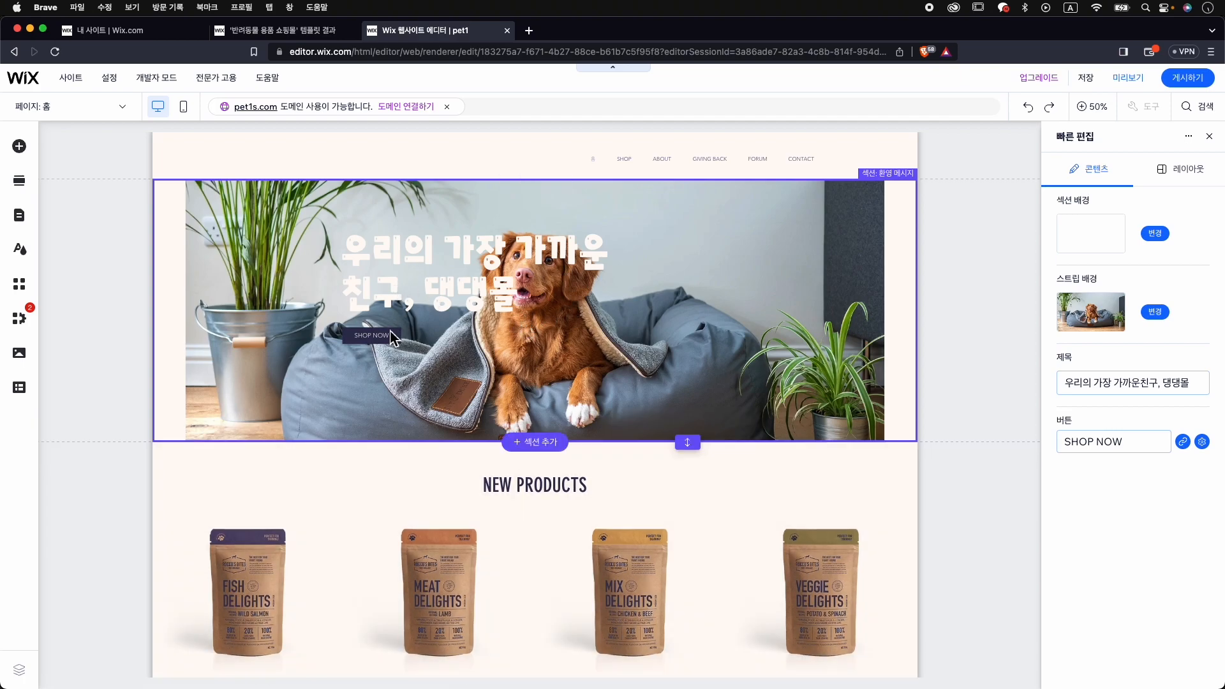
Narrow the hero headline's text box so the text wraps onto three lines, and move it slightly up
left_click(510, 247)
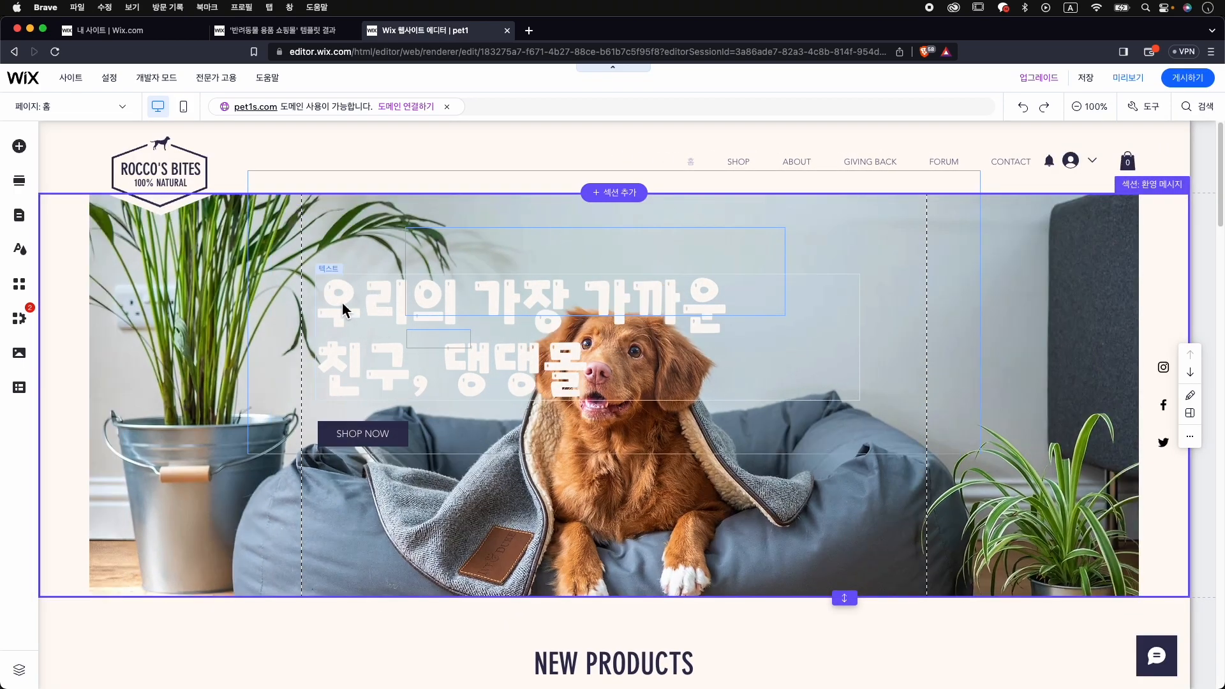
left_click(348, 309)
mouse_move(369, 309)
left_mouse_down()
mouse_move(333, 342)
mouse_move(385, 374)
mouse_move(397, 306)
mouse_move(413, 308)
mouse_move(381, 304)
left_mouse_up()
left_click_drag(861, 335, 611, 351)
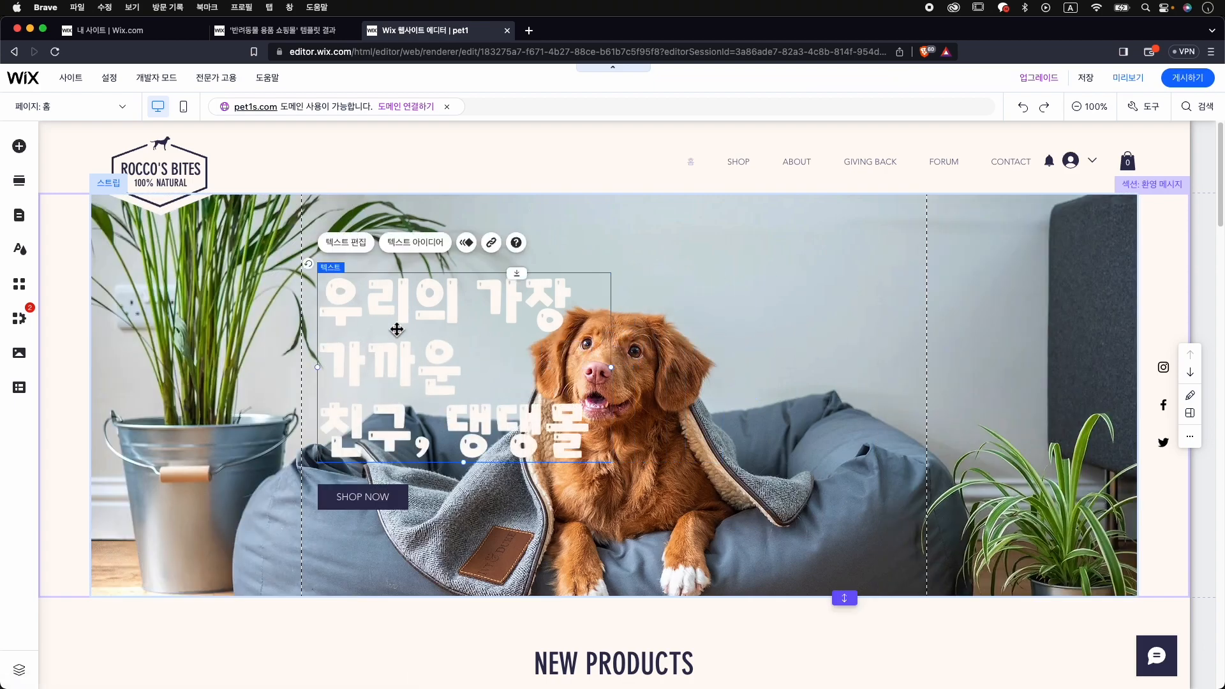
left_click_drag(426, 343, 426, 341)
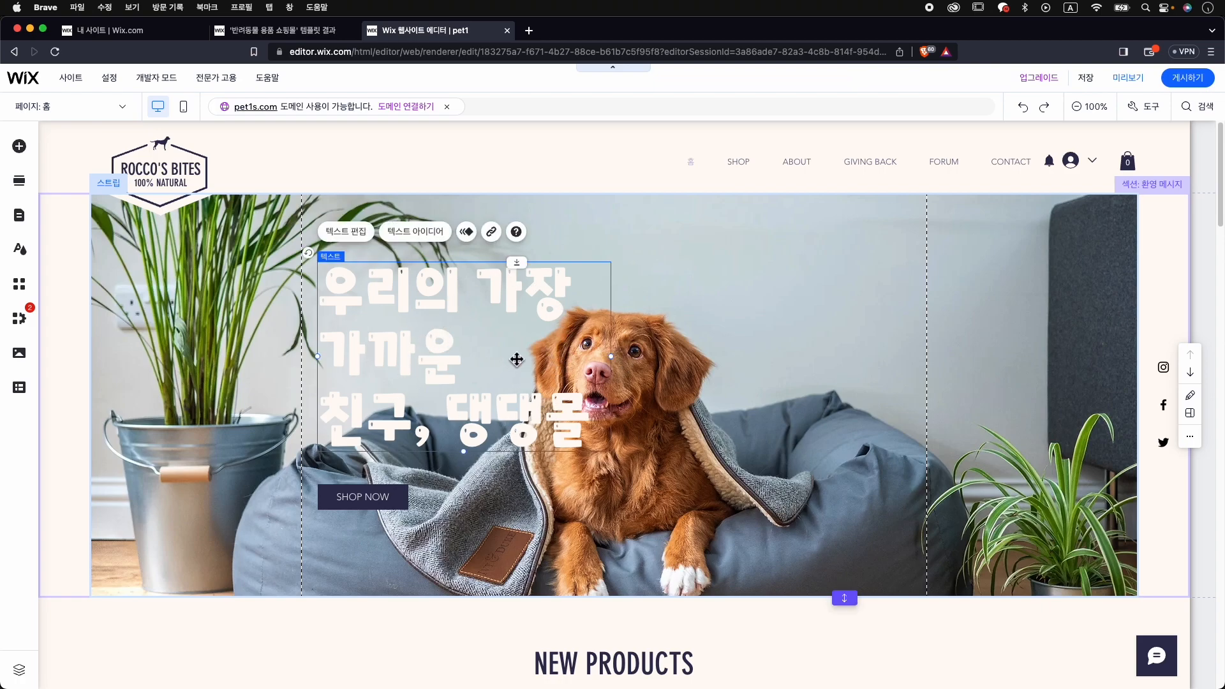
Open product management from the NEW PRODUCTS gallery and open Fish Delights - Wild Salmon for editing
scroll(617, 417, "down", 1)
scroll(618, 418, "down", 1)
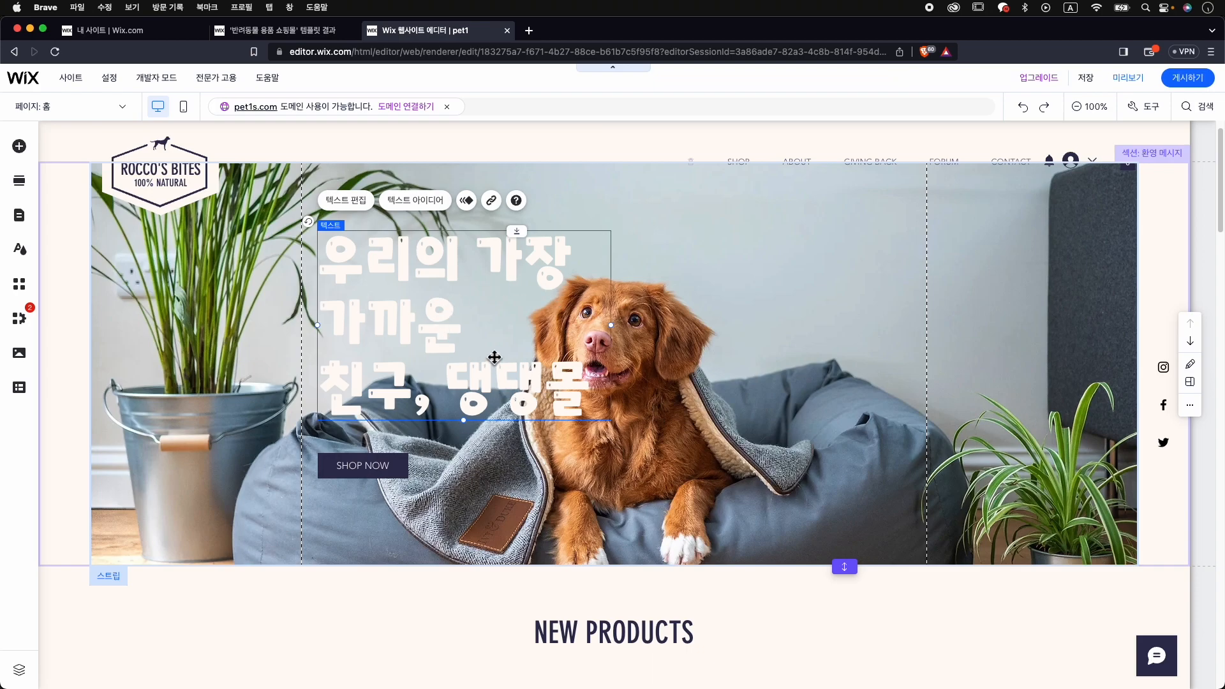
scroll(494, 357, "down", 7)
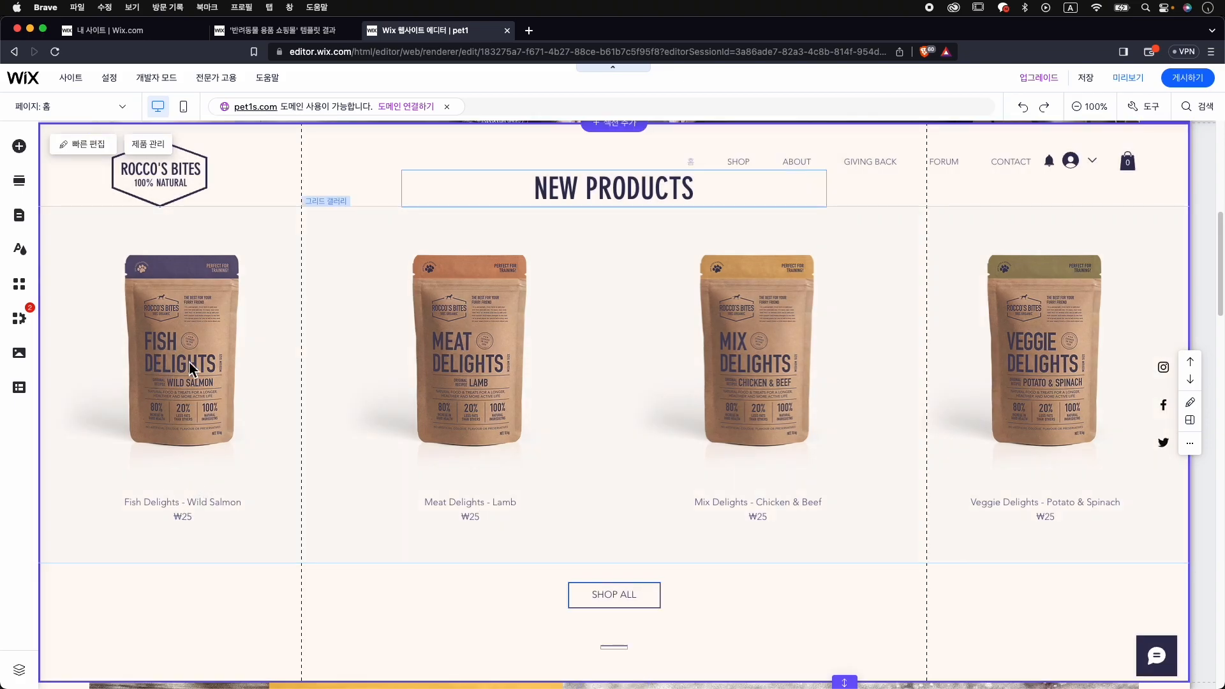
left_click(189, 362)
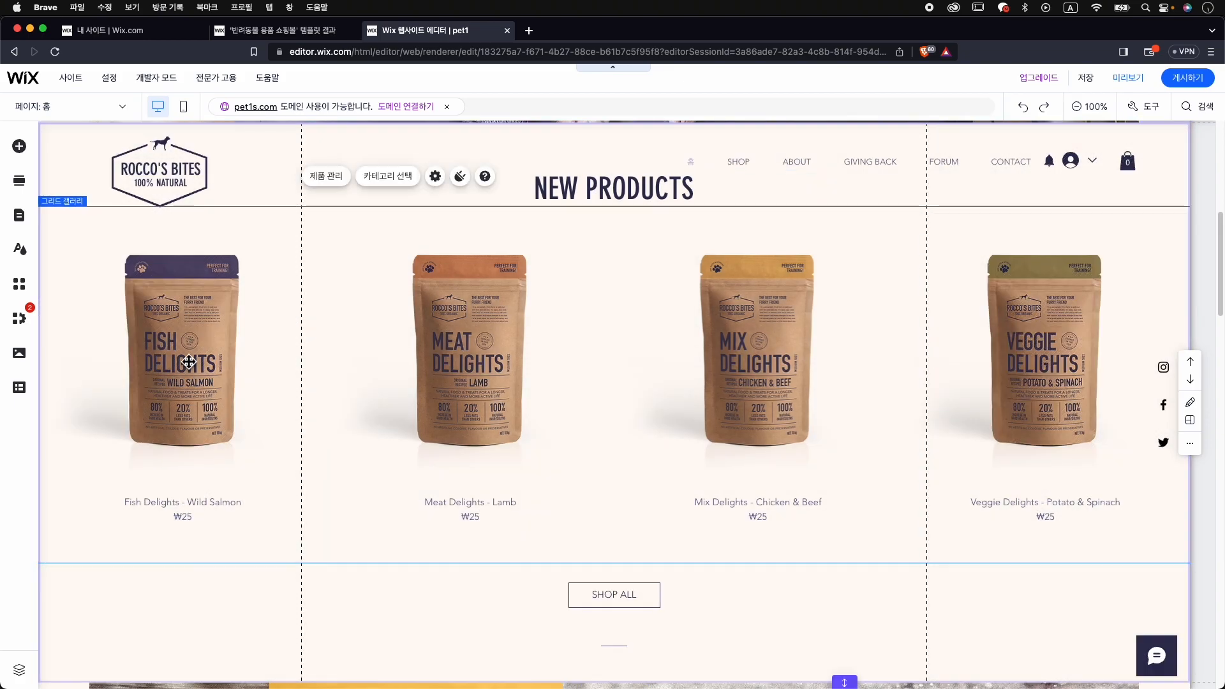
left_click(624, 363)
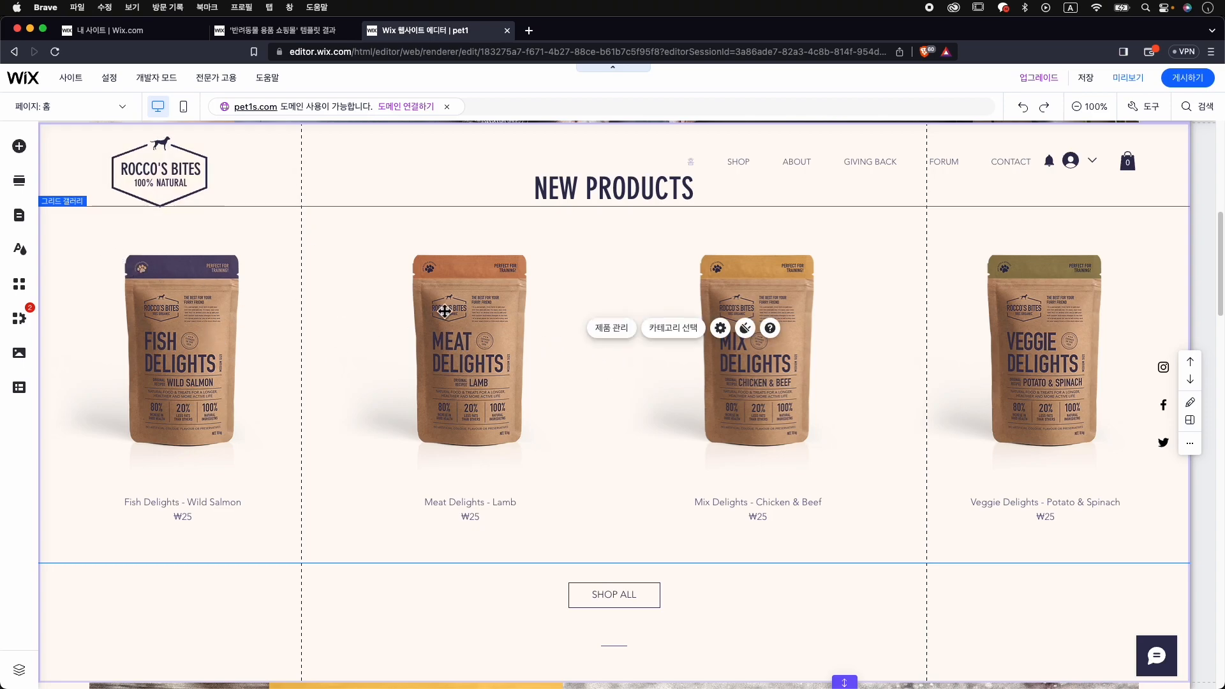
left_click(617, 335)
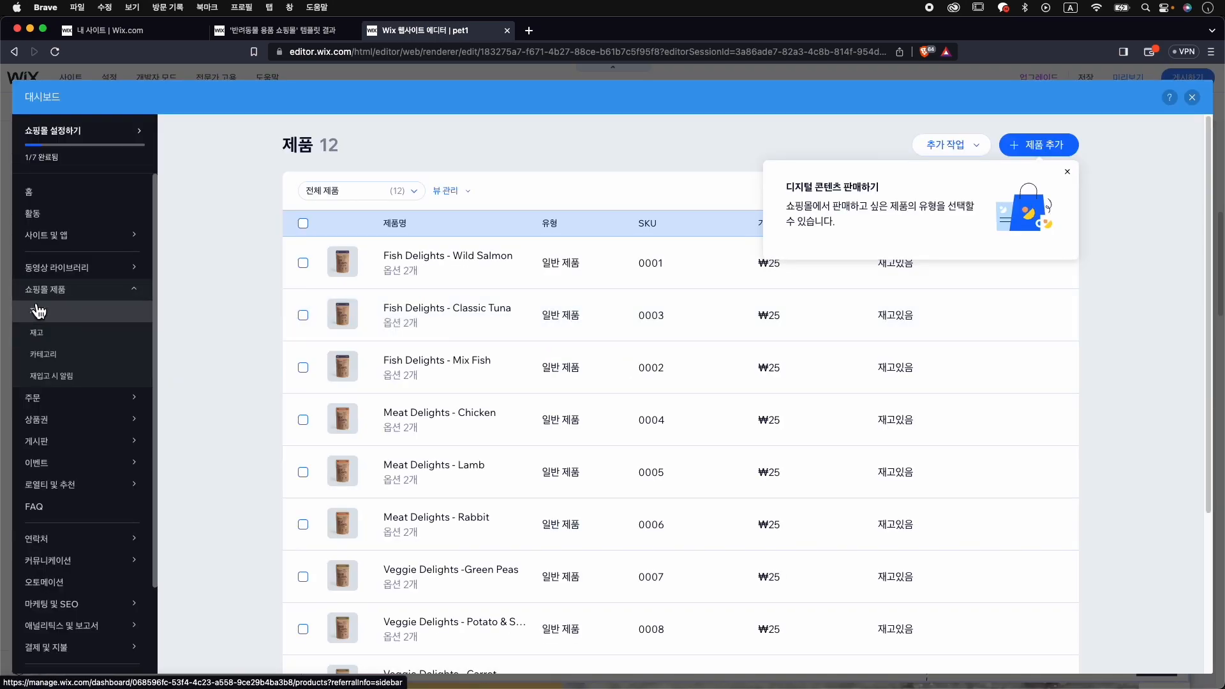
left_click(1067, 172)
left_click(441, 259)
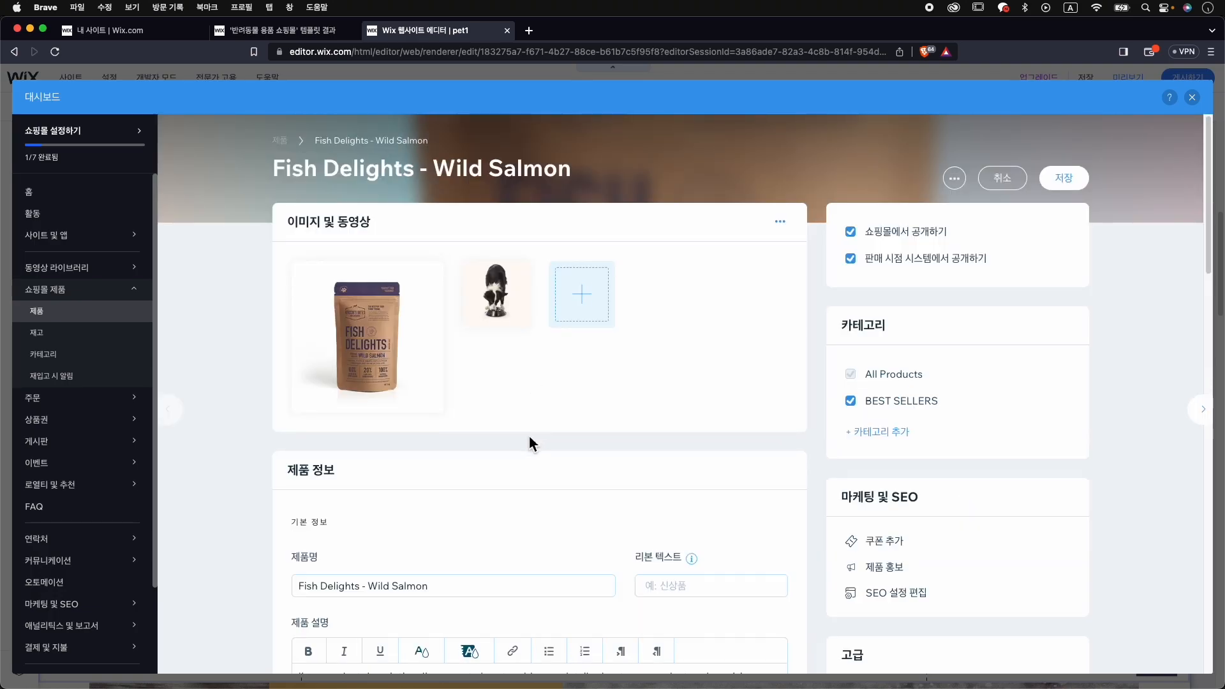
Set the price of Fish Delights - Wild Salmon to ₩25000
scroll(533, 442, "down", 5)
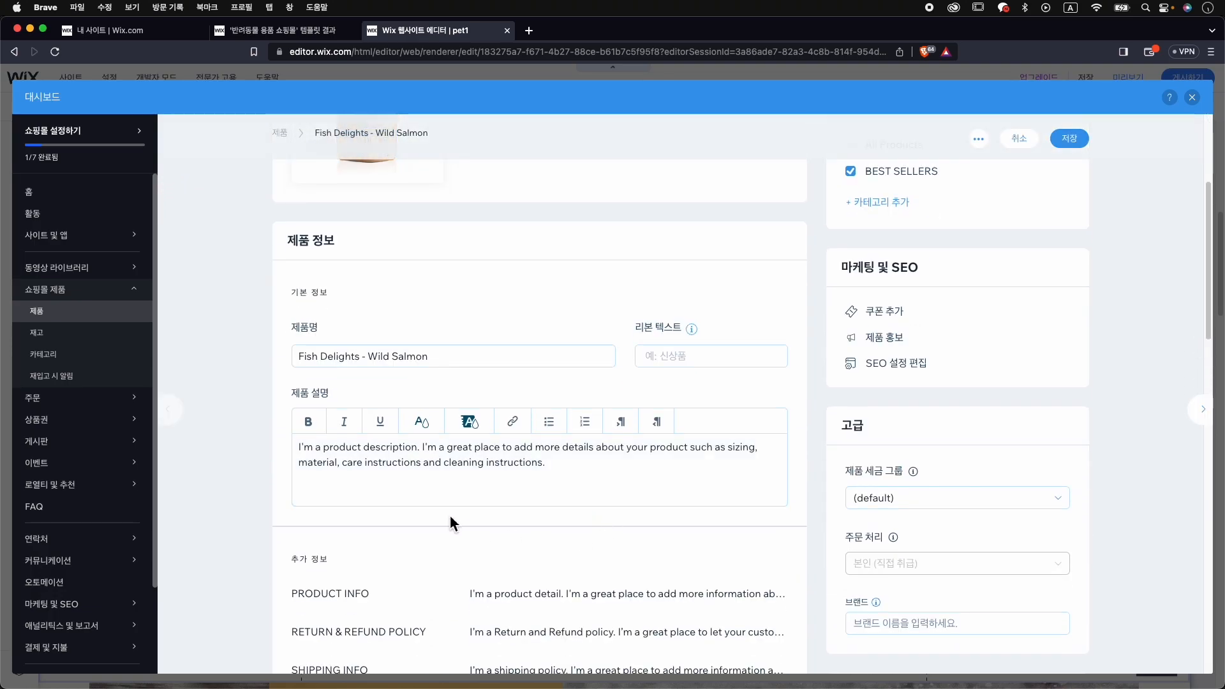
scroll(574, 494, "down", 7)
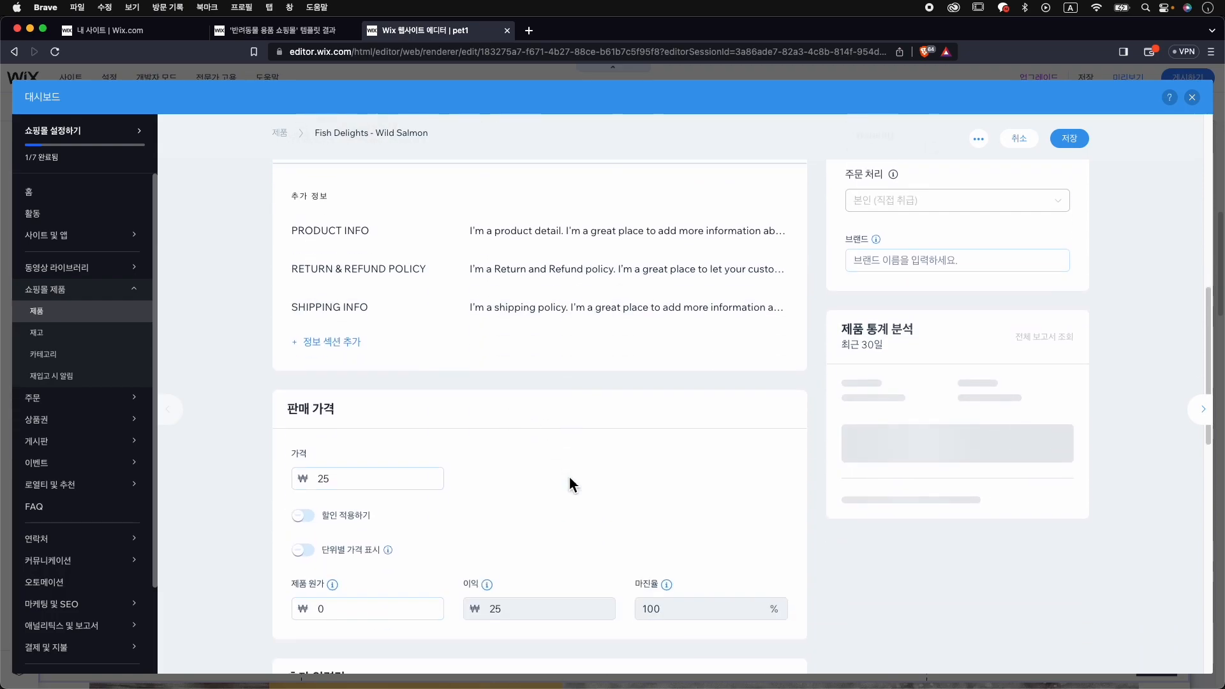
scroll(572, 485, "down", 4)
left_click(386, 288)
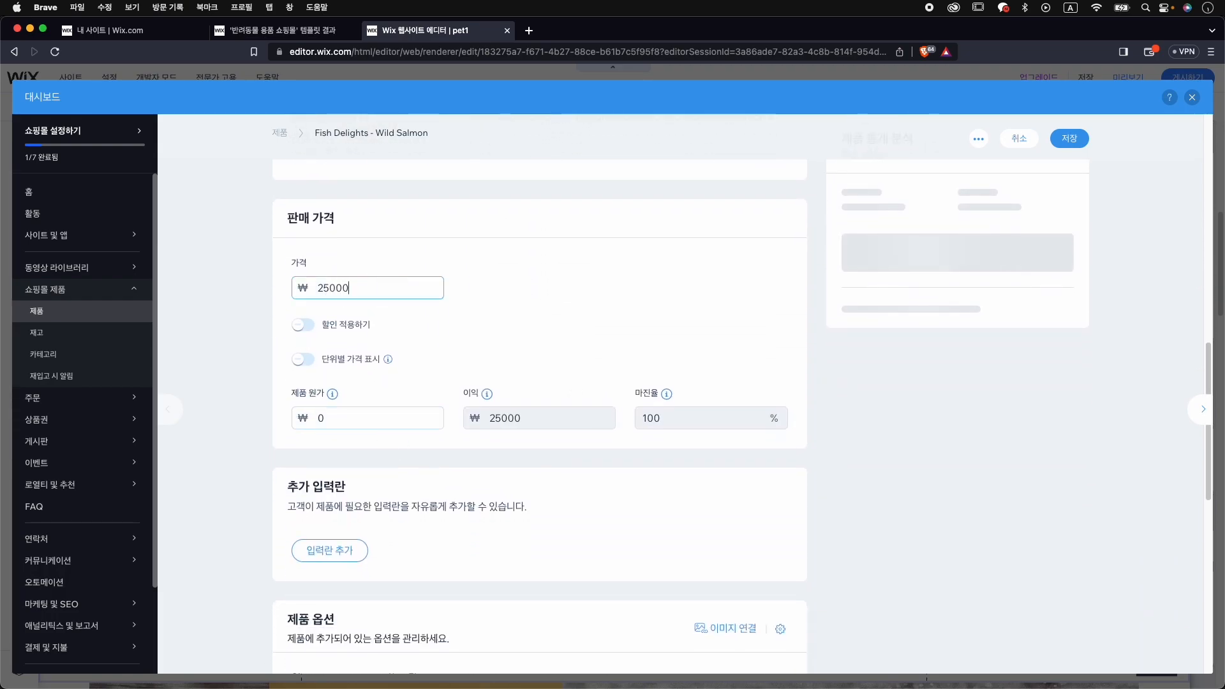
Enable the product's discount, try 30%, and set it to a fixed amount of ₩3000 instead
left_click(303, 324)
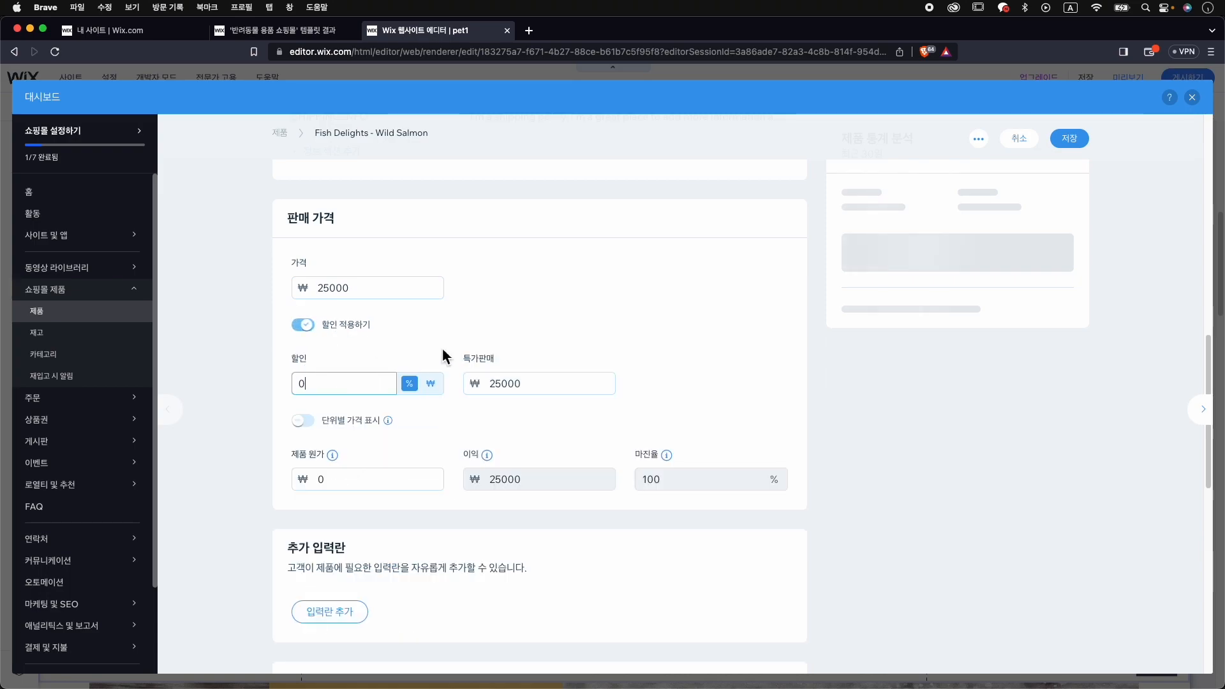
key("BackSpace")
type("30")
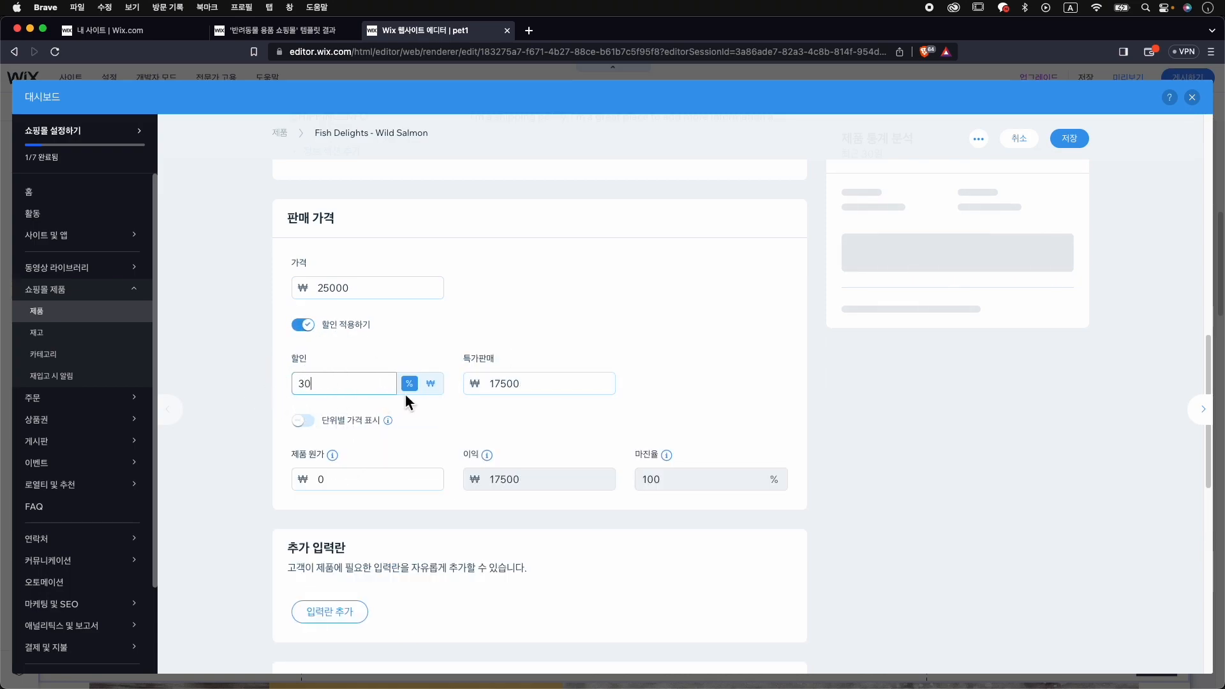
left_click(430, 383)
key("BackSpace")
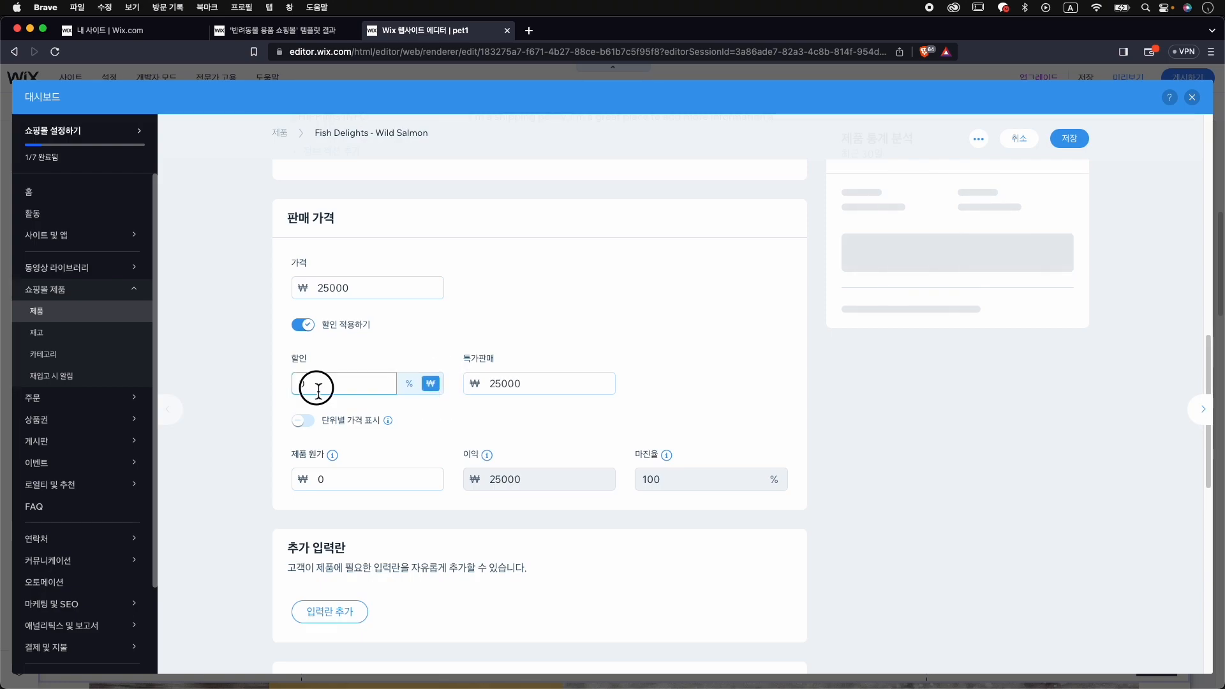
type("000")
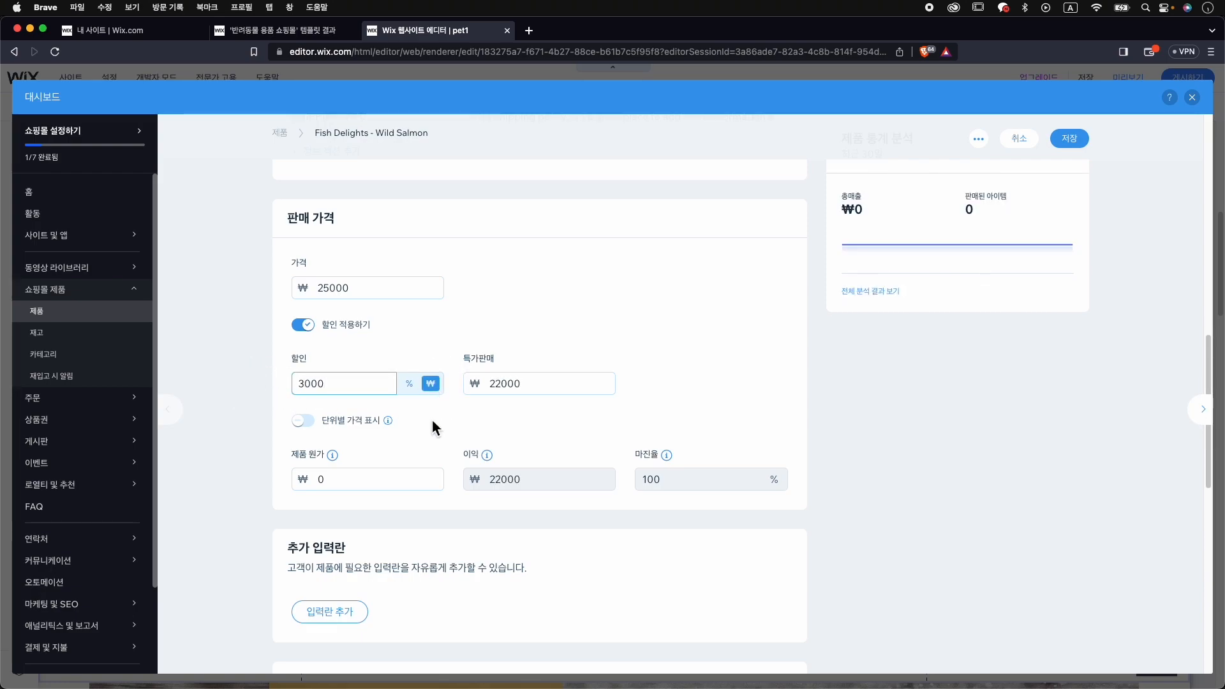
Save the changes to Fish Delights - Wild Salmon and close the dashboard to return to the page editor
scroll(537, 445, "down", 9)
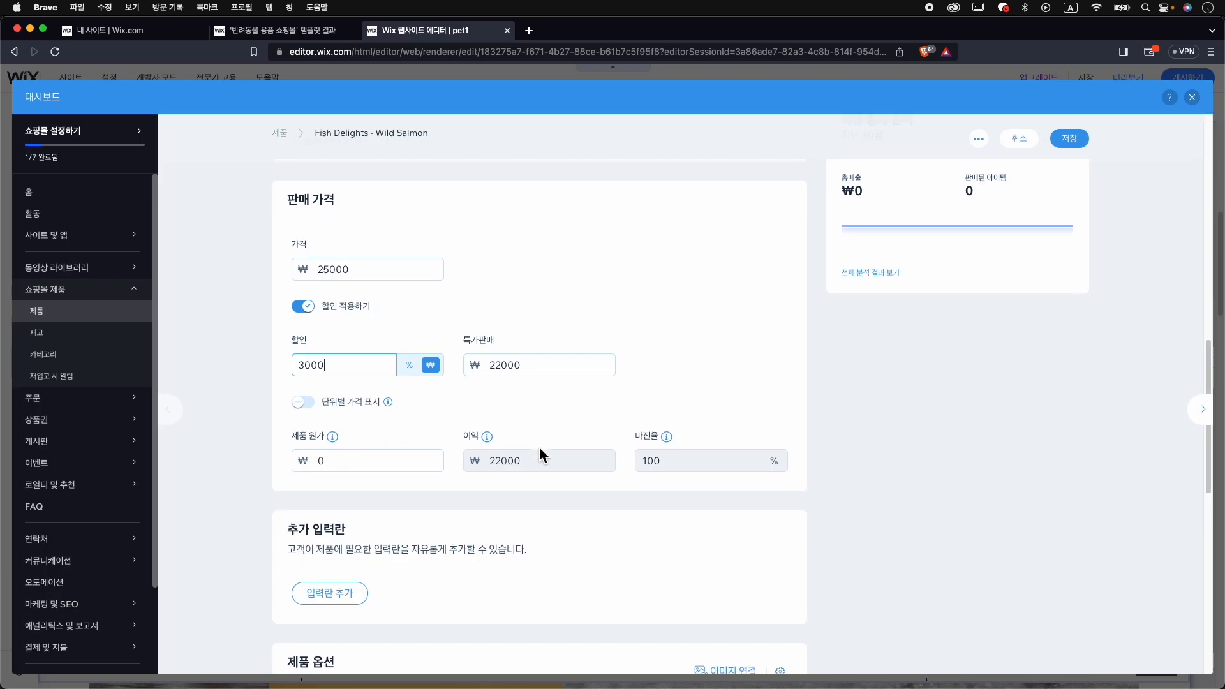
scroll(538, 446, "up", 10)
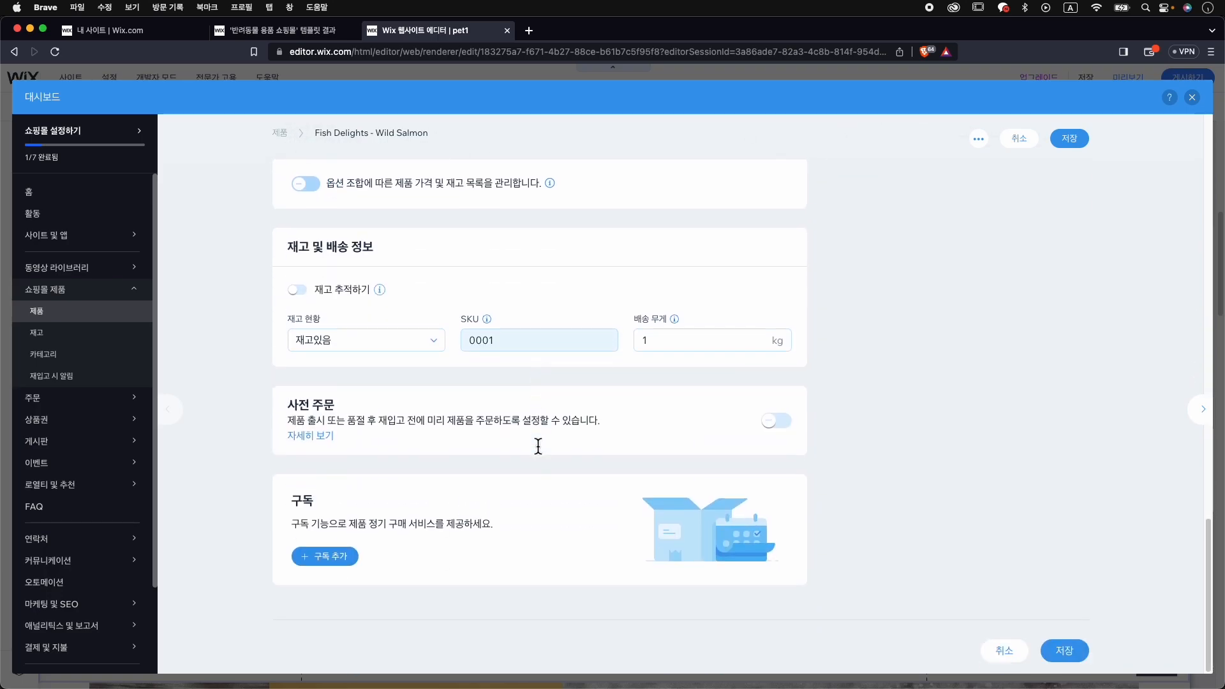
left_click(1079, 141)
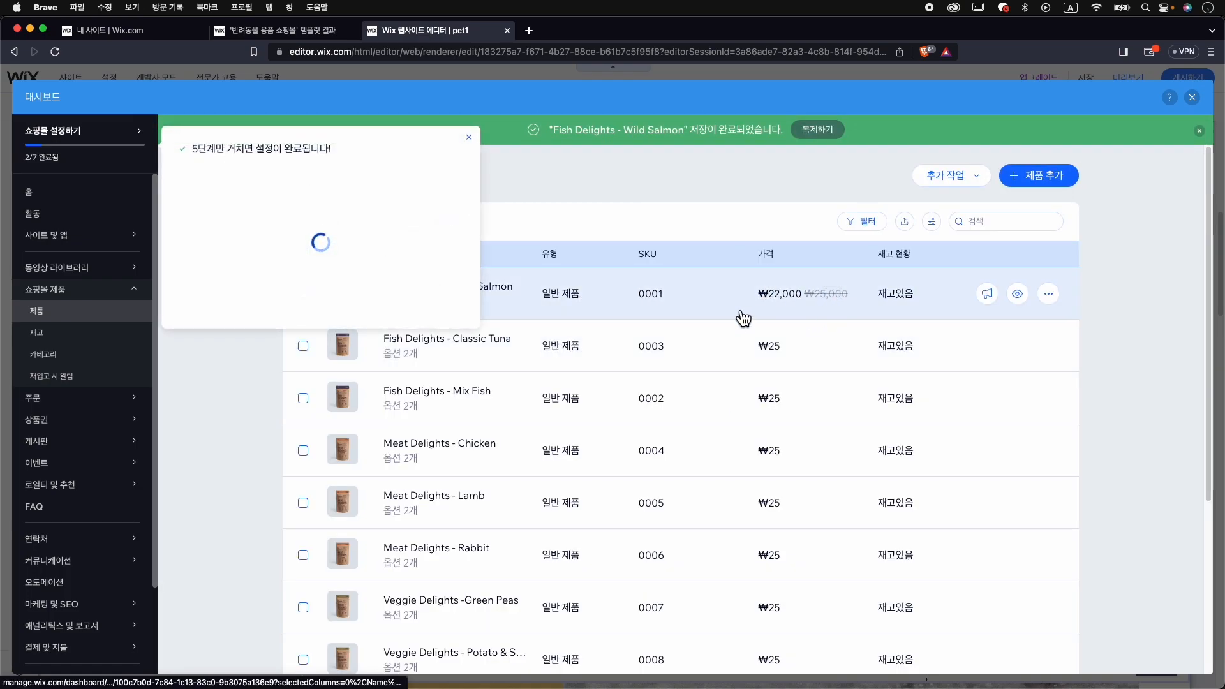
left_click(469, 137)
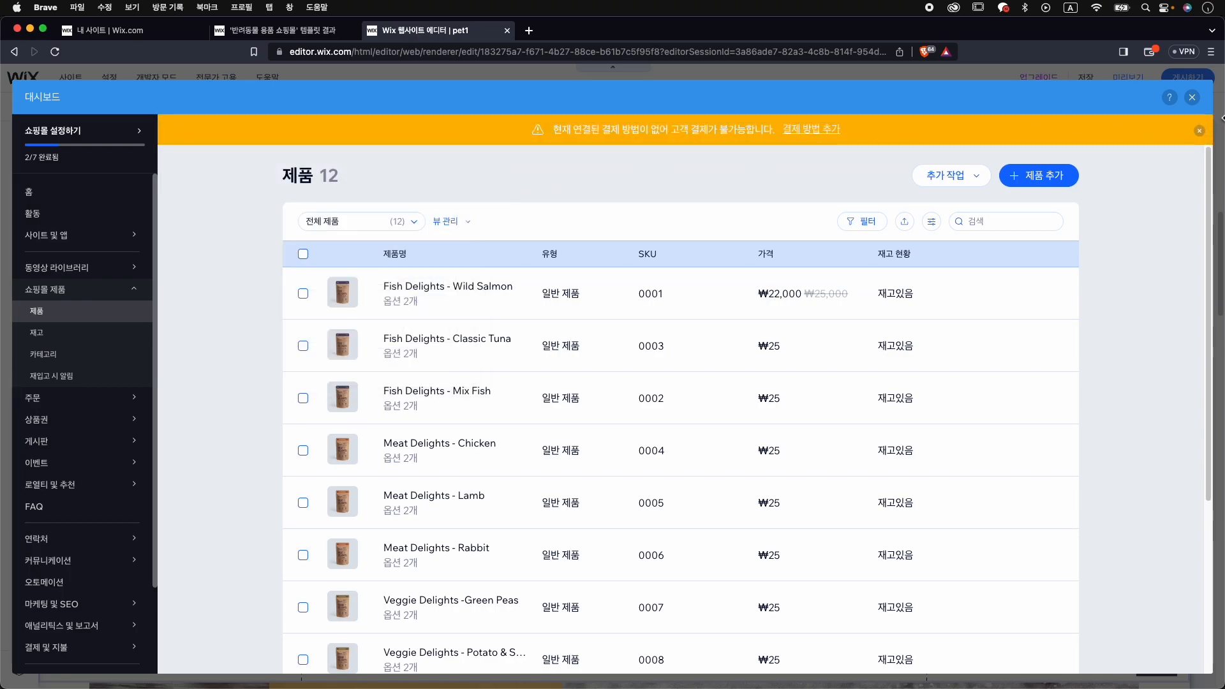
left_click(1191, 97)
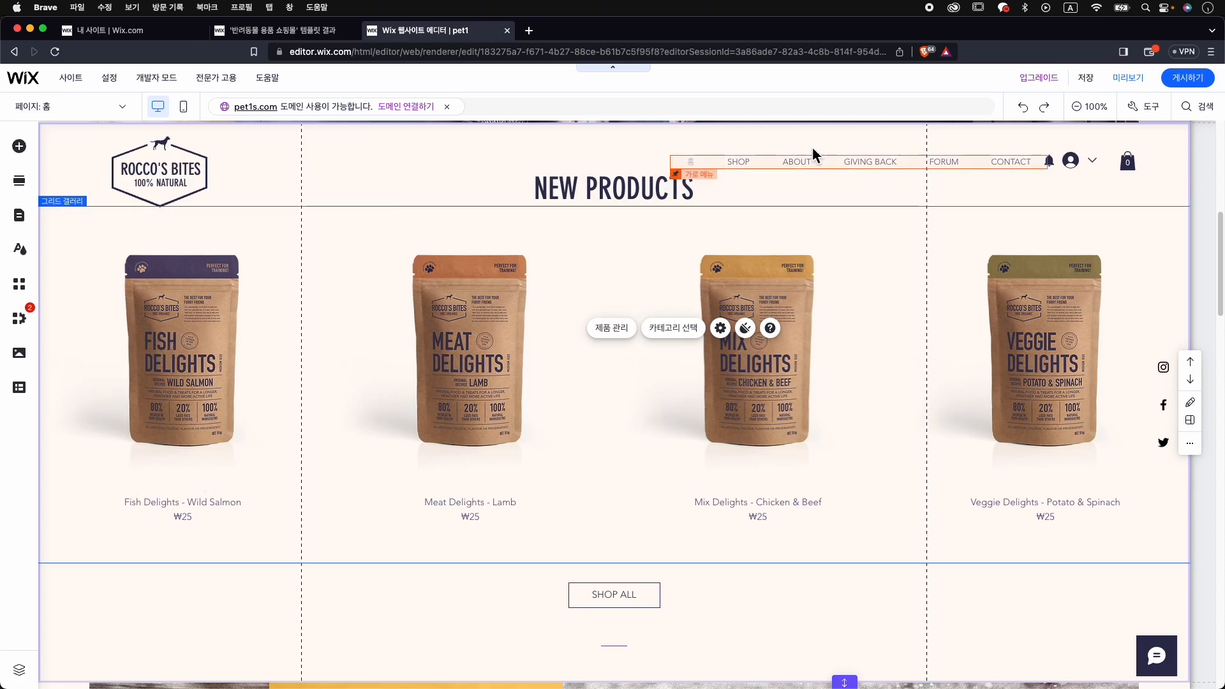
Save and publish the site, and open the live version
left_click(1086, 80)
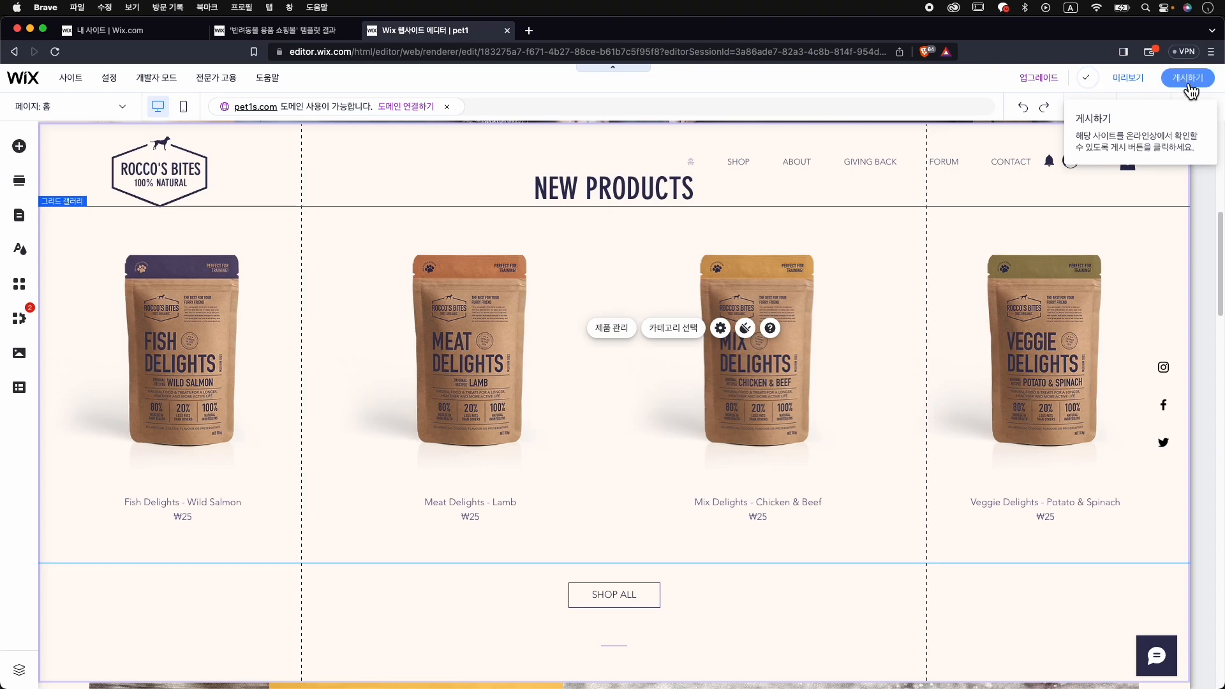
left_click(1195, 79)
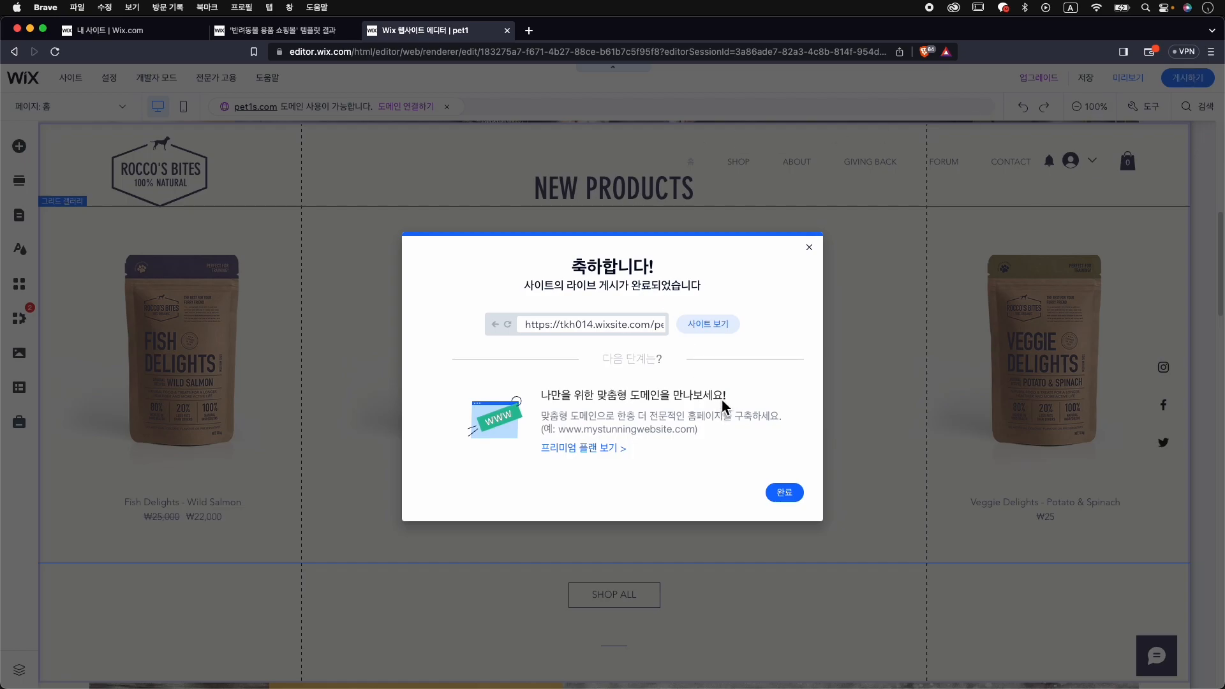
left_click(719, 330)
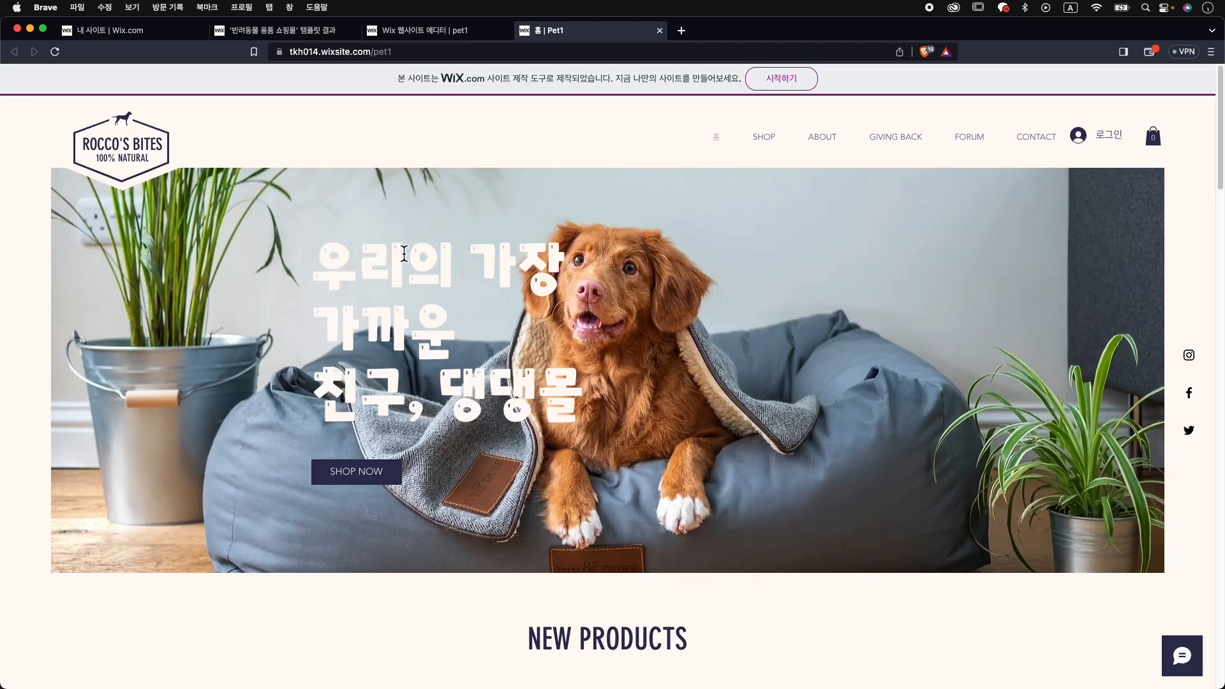
Examine the hero section and product prices on the published home page, and return to the editor
left_click_drag(404, 254, 451, 322)
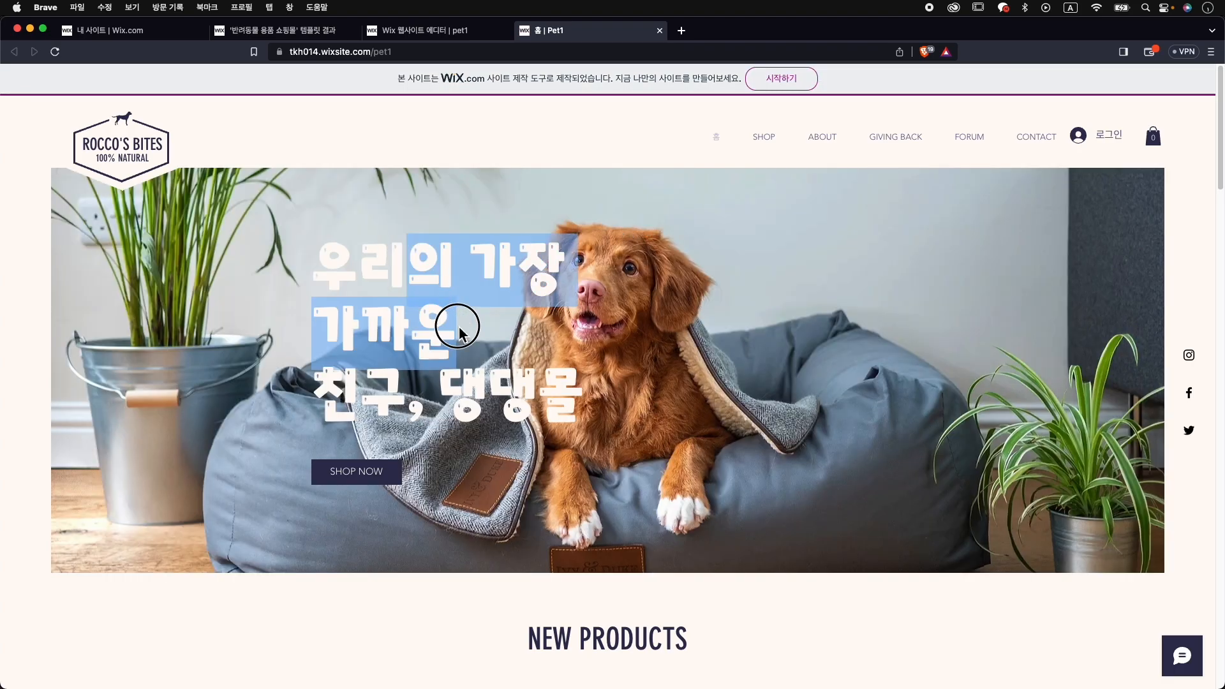
scroll(469, 354, "down", 3)
scroll(471, 357, "down", 6)
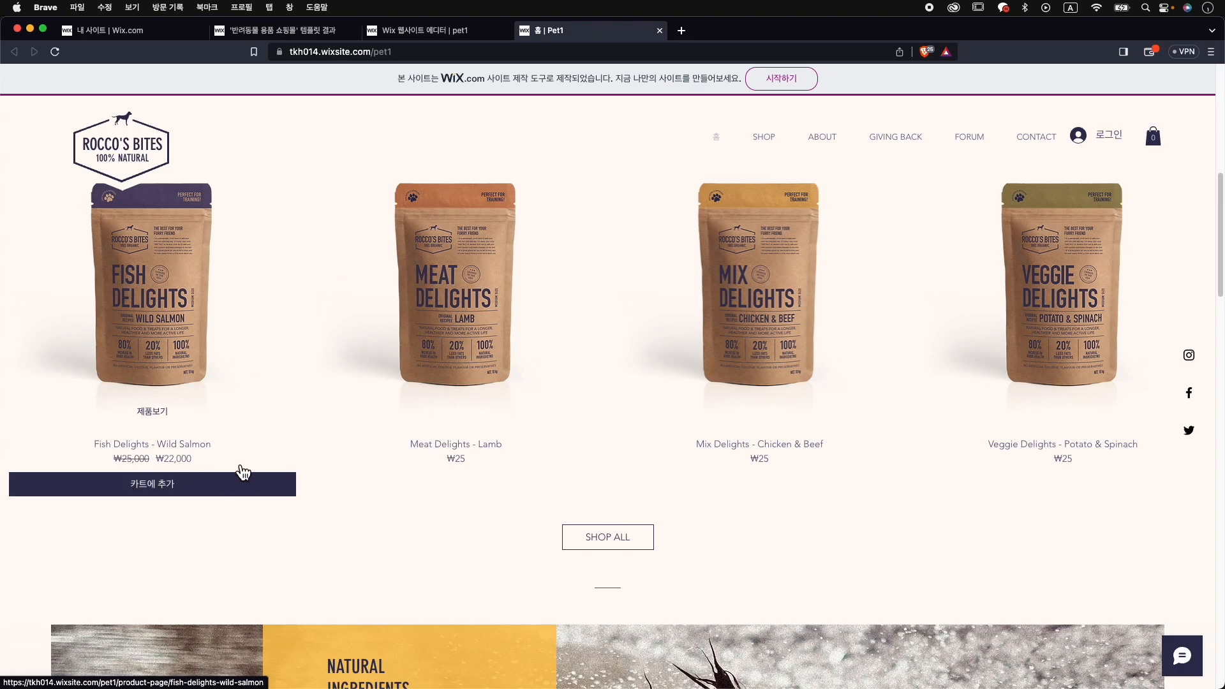
scroll(365, 428, "up", 8)
scroll(367, 434, "down", 7)
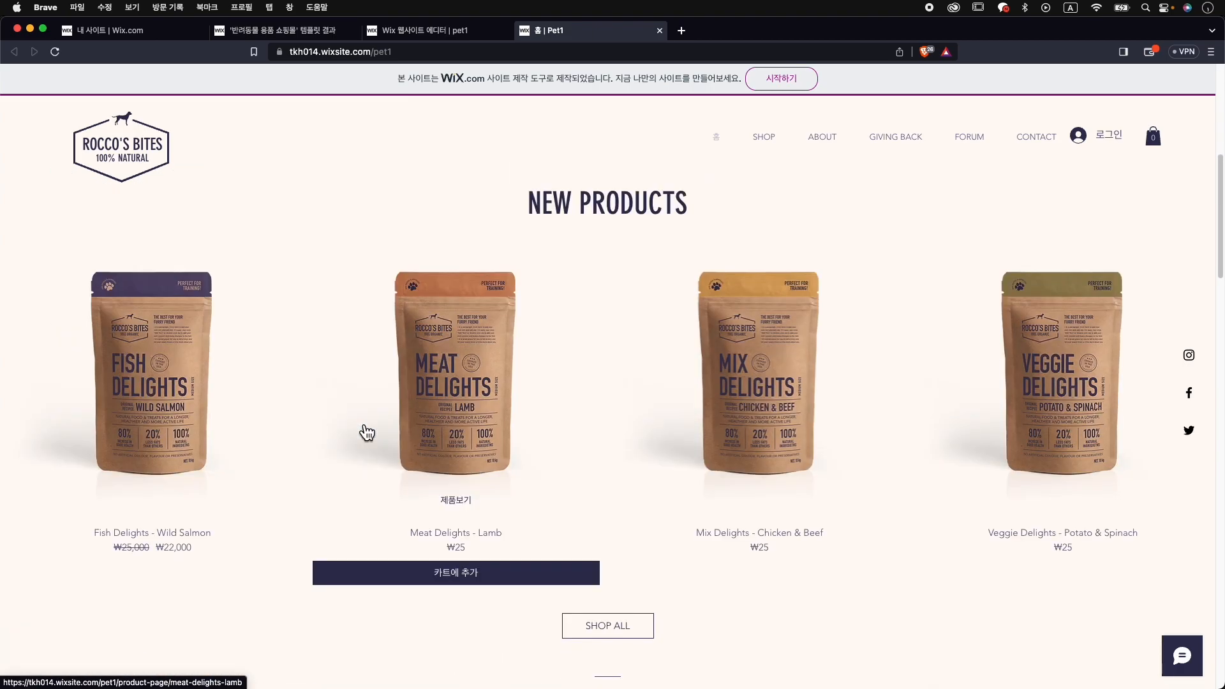
scroll(365, 429, "down", 4)
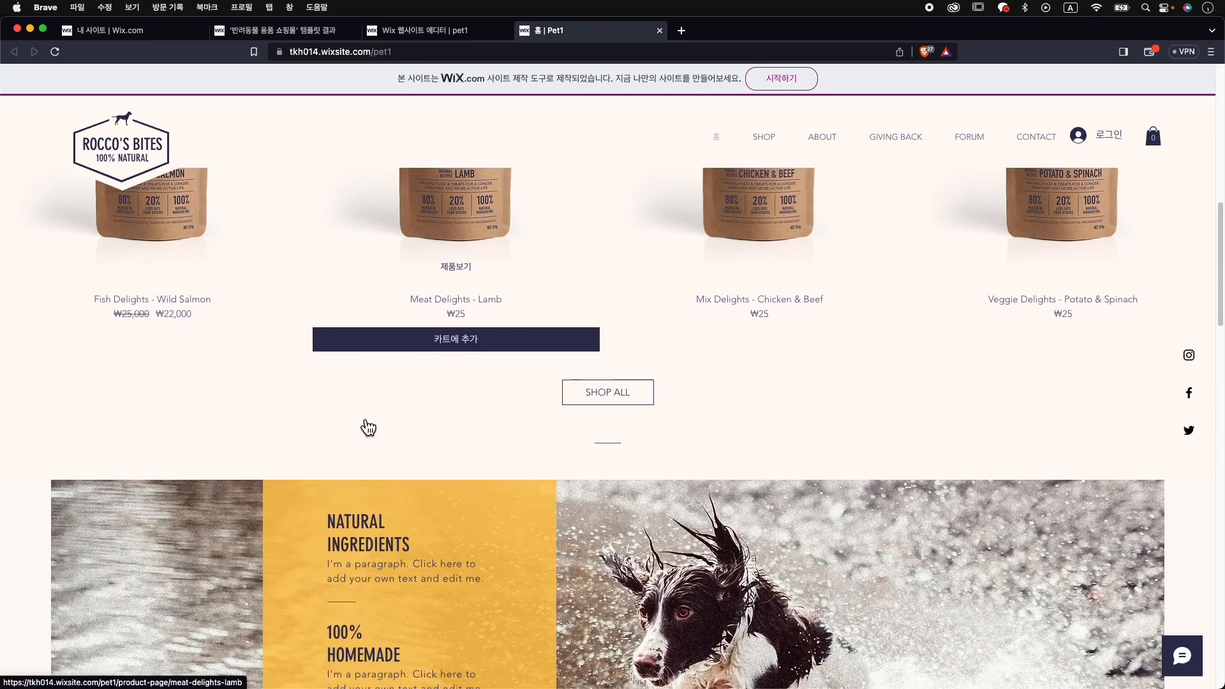
left_click(659, 30)
left_click(810, 248)
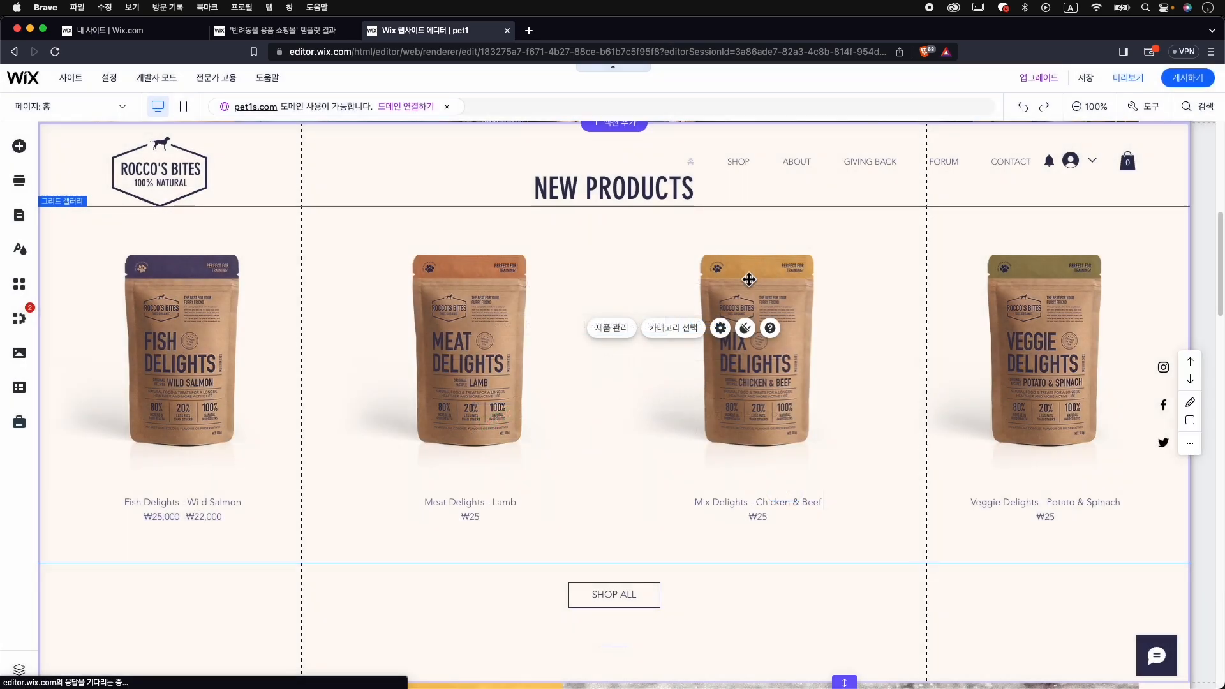
Open text ideas for the paragraph under NATURAL INGREDIENTS and search for a shopping-related site type
scroll(746, 280, "down", 8)
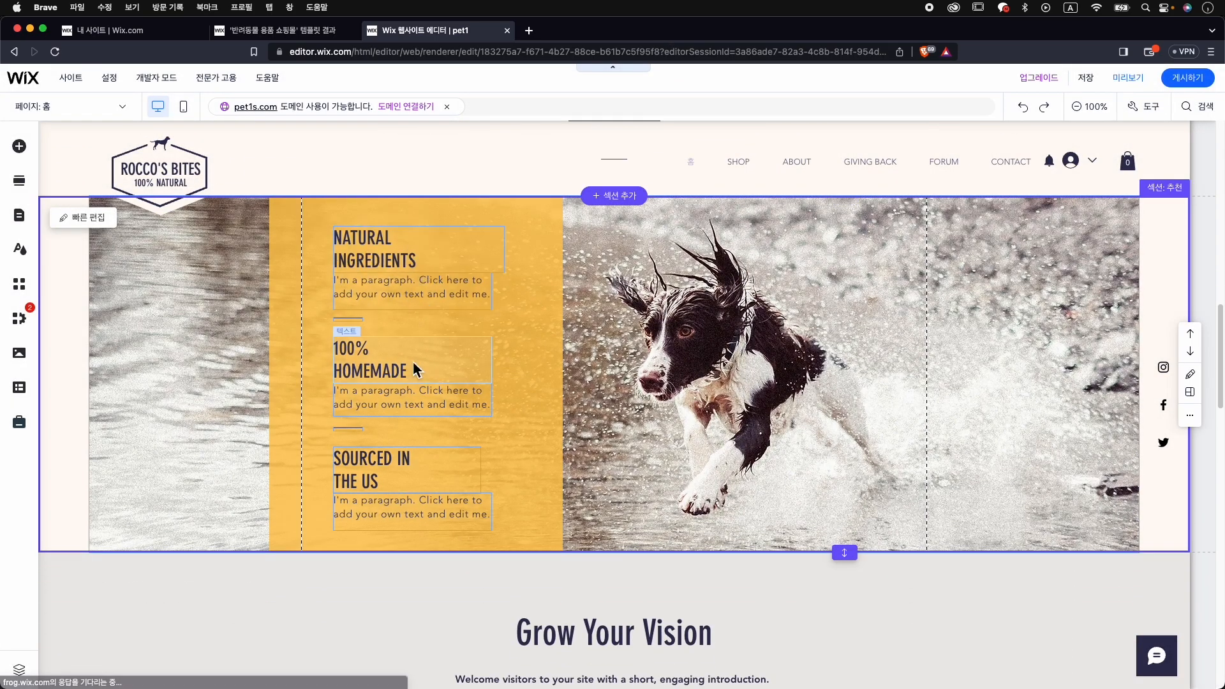
left_click(401, 287)
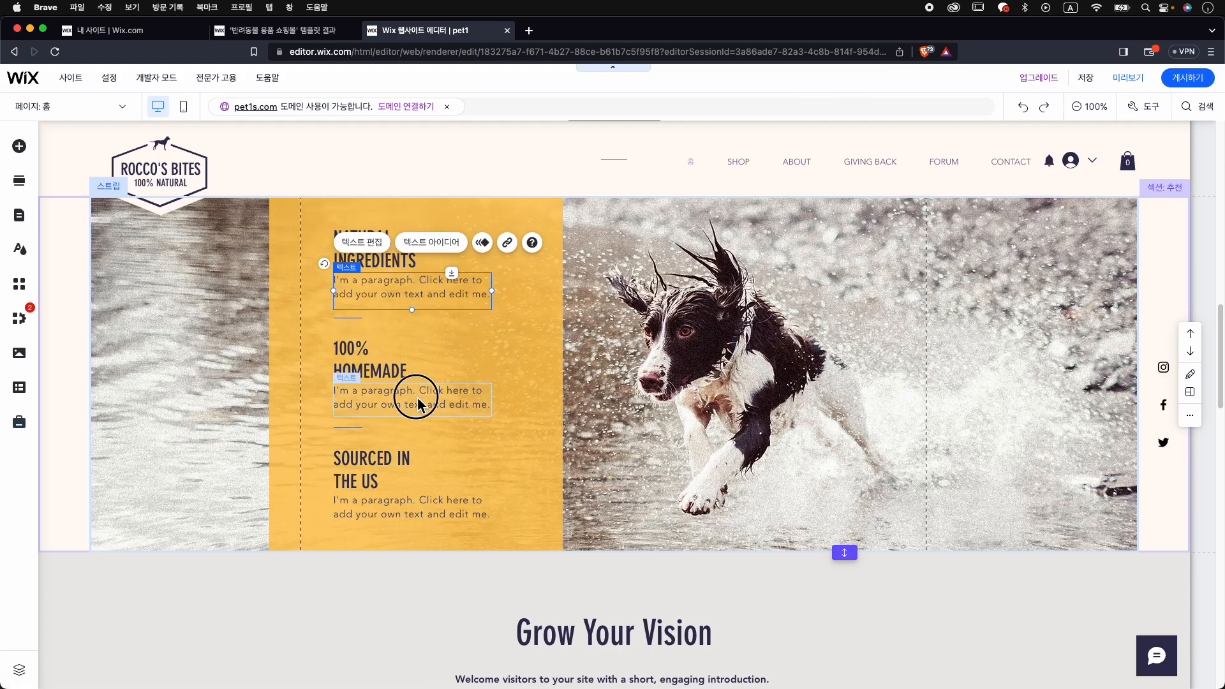
left_click(442, 245)
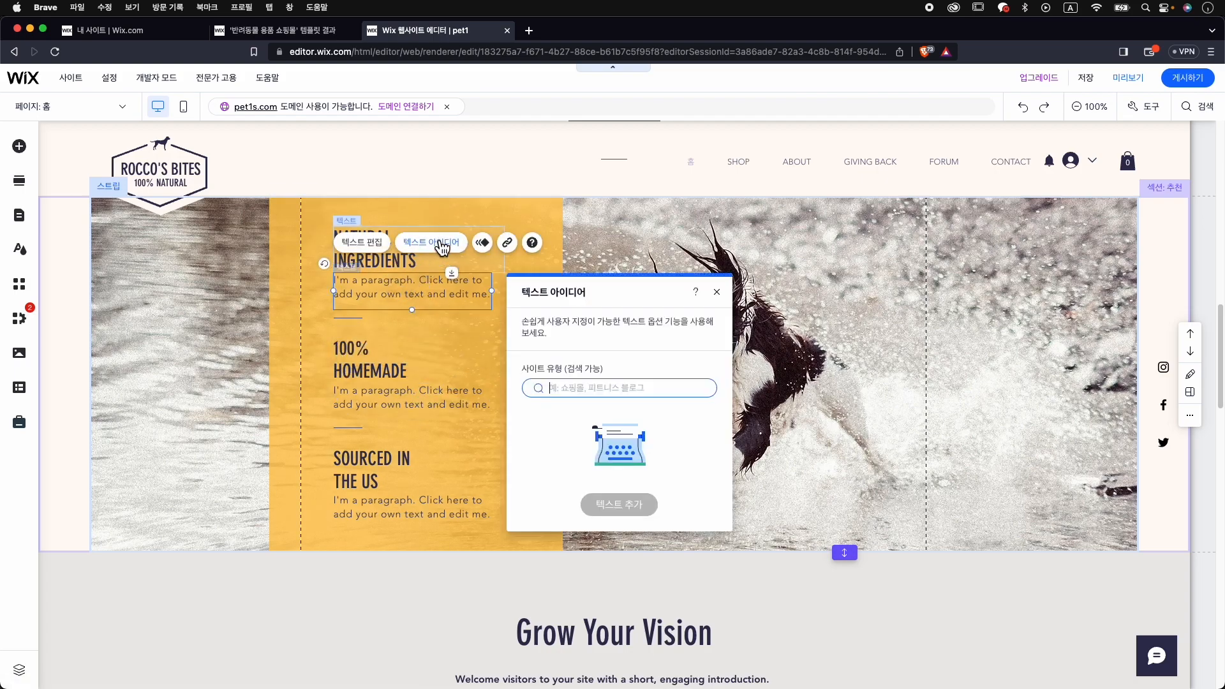
type("tyvl")
key("BackSpace")
key("BackSpace")
key("BackSpace")
key("BackSpace")
key("ctrl+space")
type("쇼")
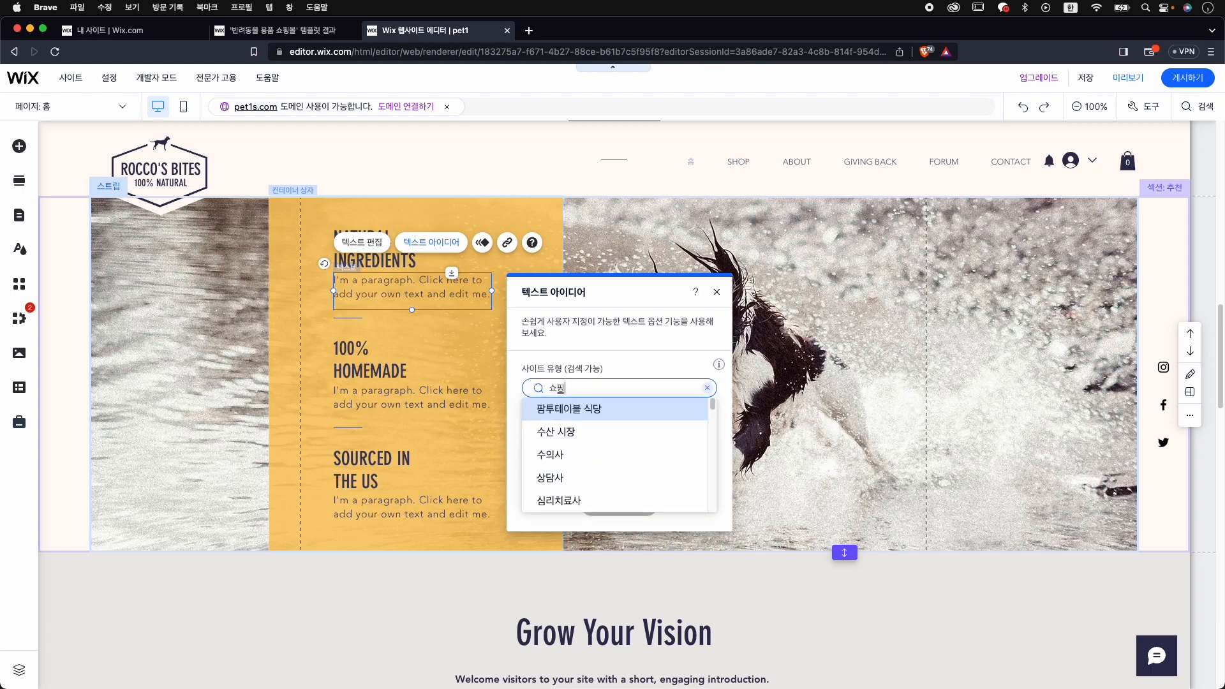
key("Return")
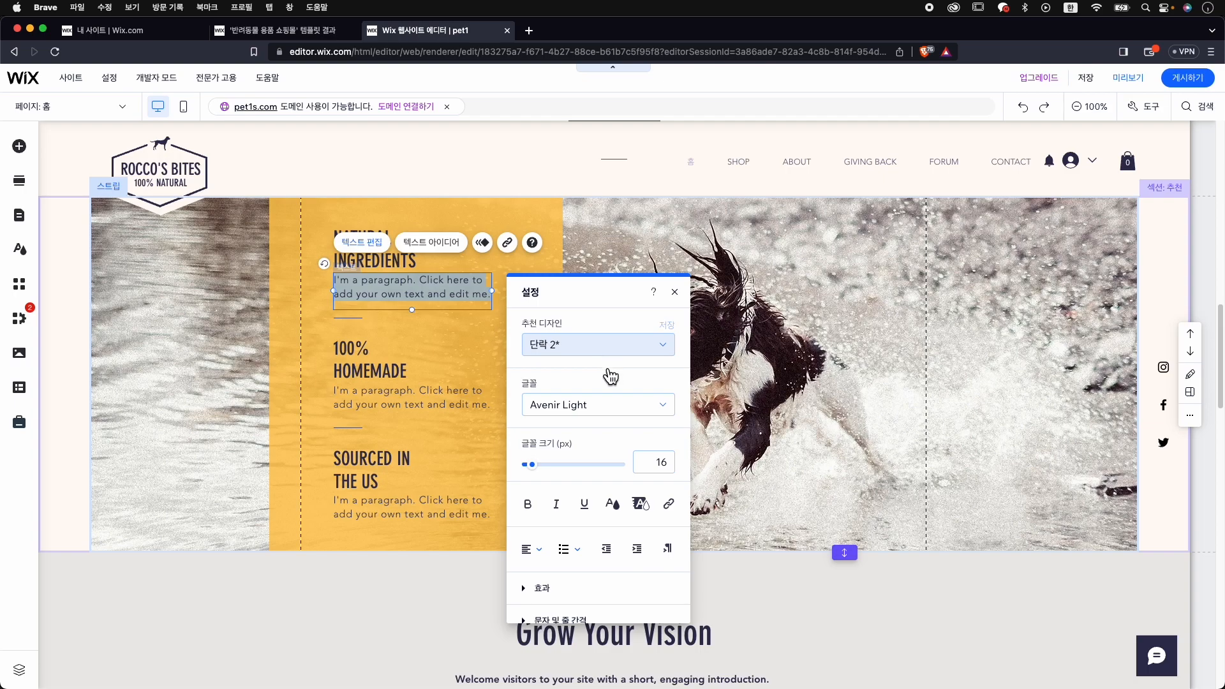
Set the font size of the paragraph under NATURAL INGREDIENTS to 20 px and close the text settings
left_click(536, 465)
left_click_drag(542, 473, 536, 475)
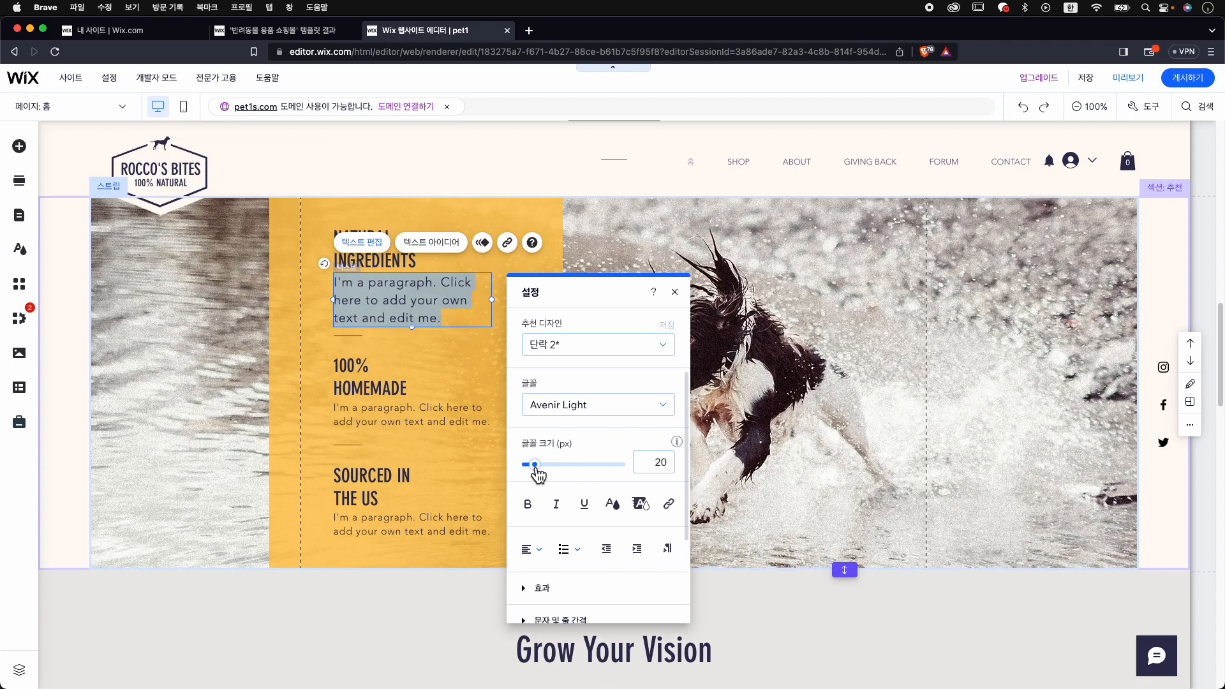
left_click(675, 294)
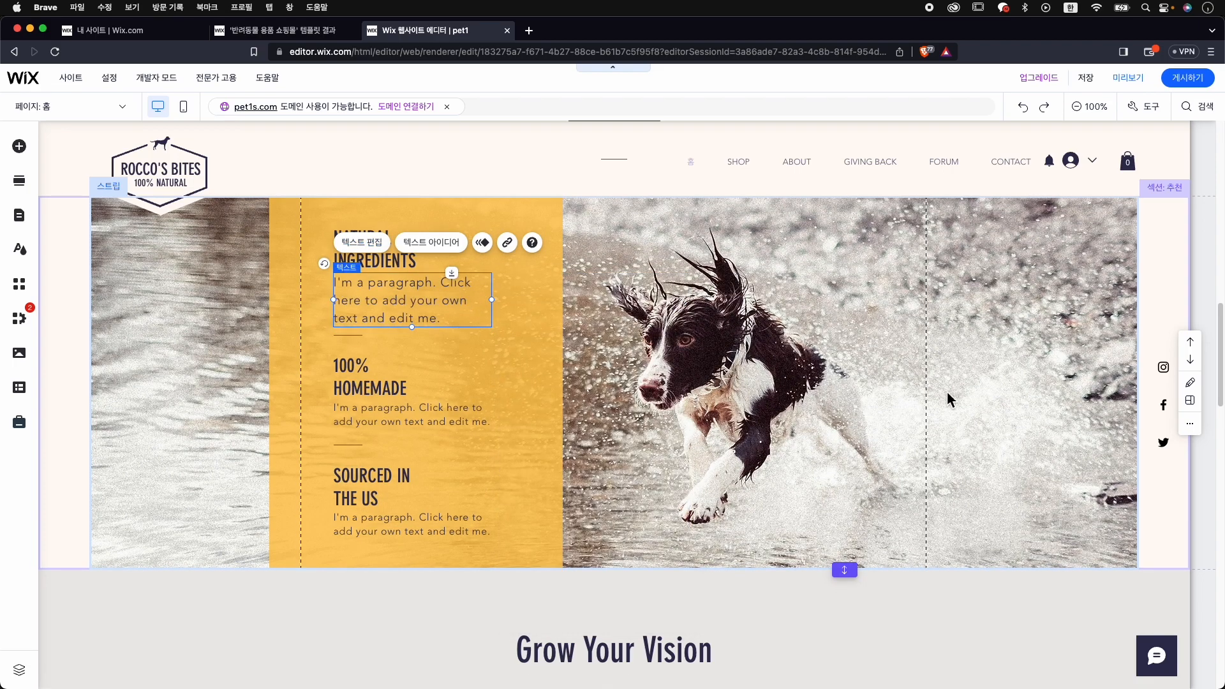
Open the media manager of the happy customers gallery and title the first canyon photo 산에서 댕댕이와
scroll(939, 454, "down", 9)
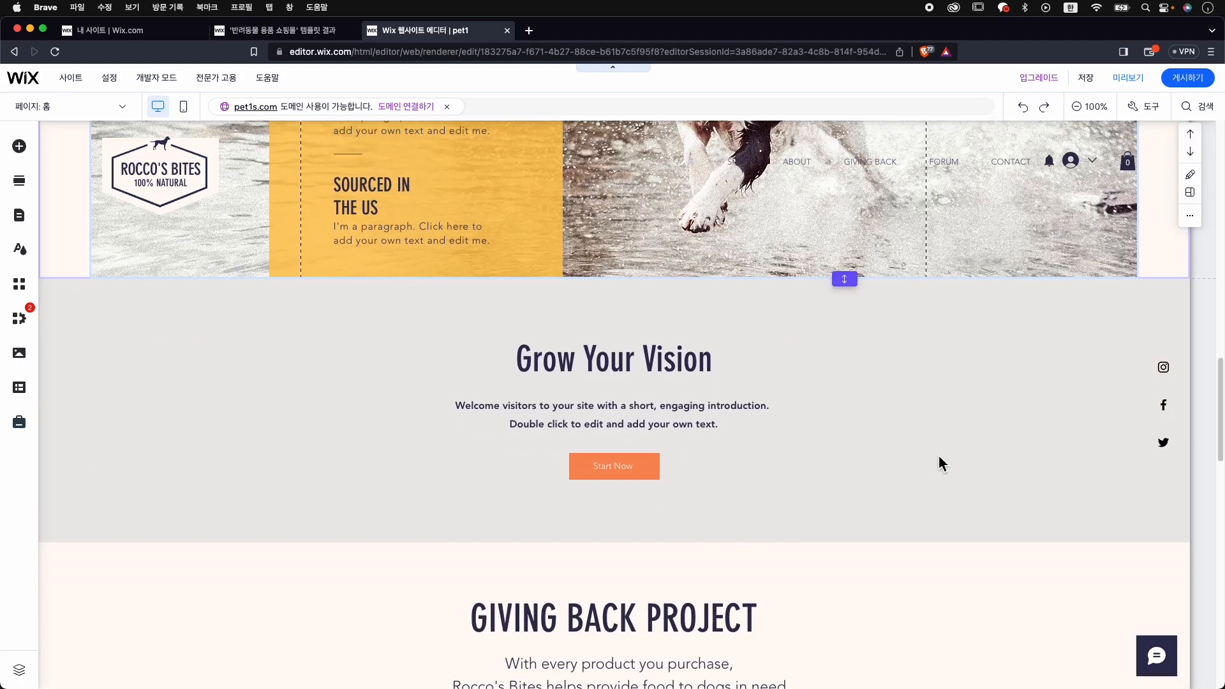
scroll(687, 441, "down", 7)
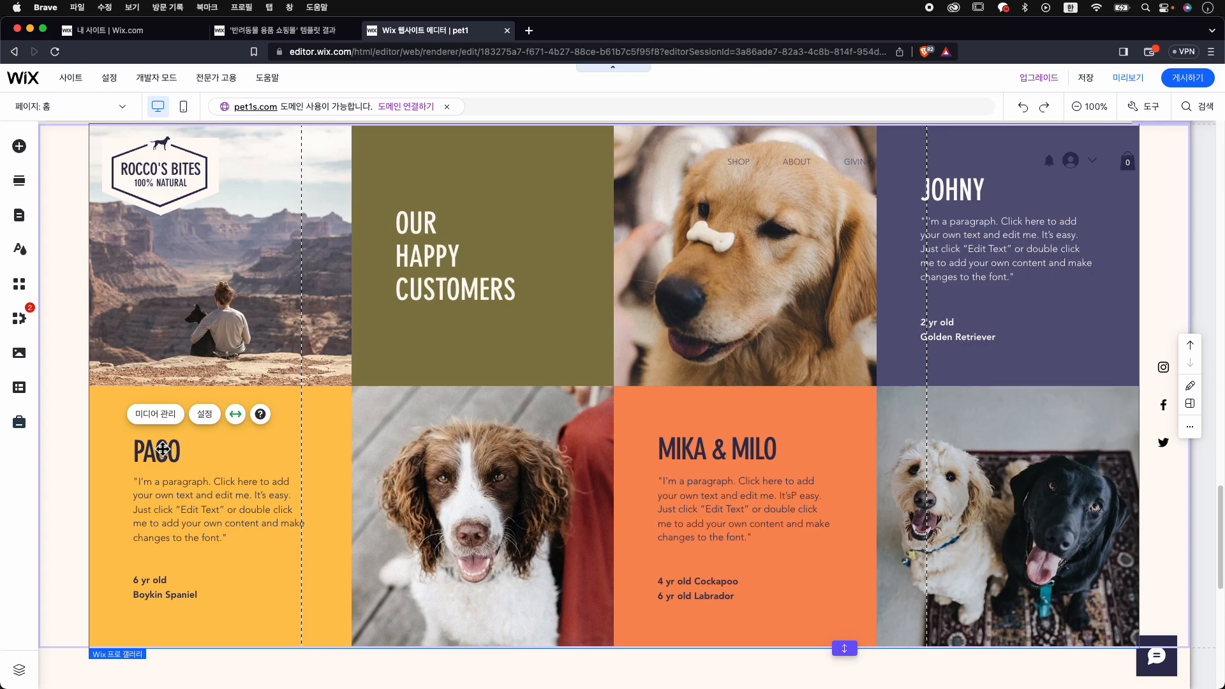
left_click(145, 416)
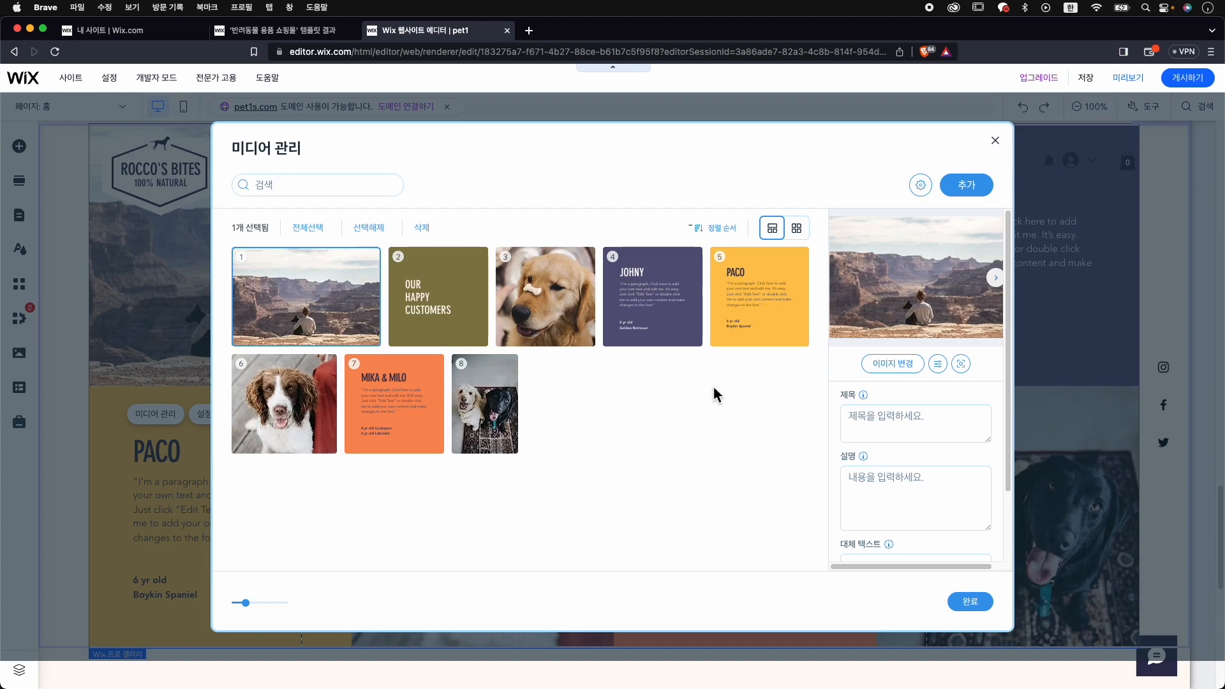
scroll(923, 504, "down", 3)
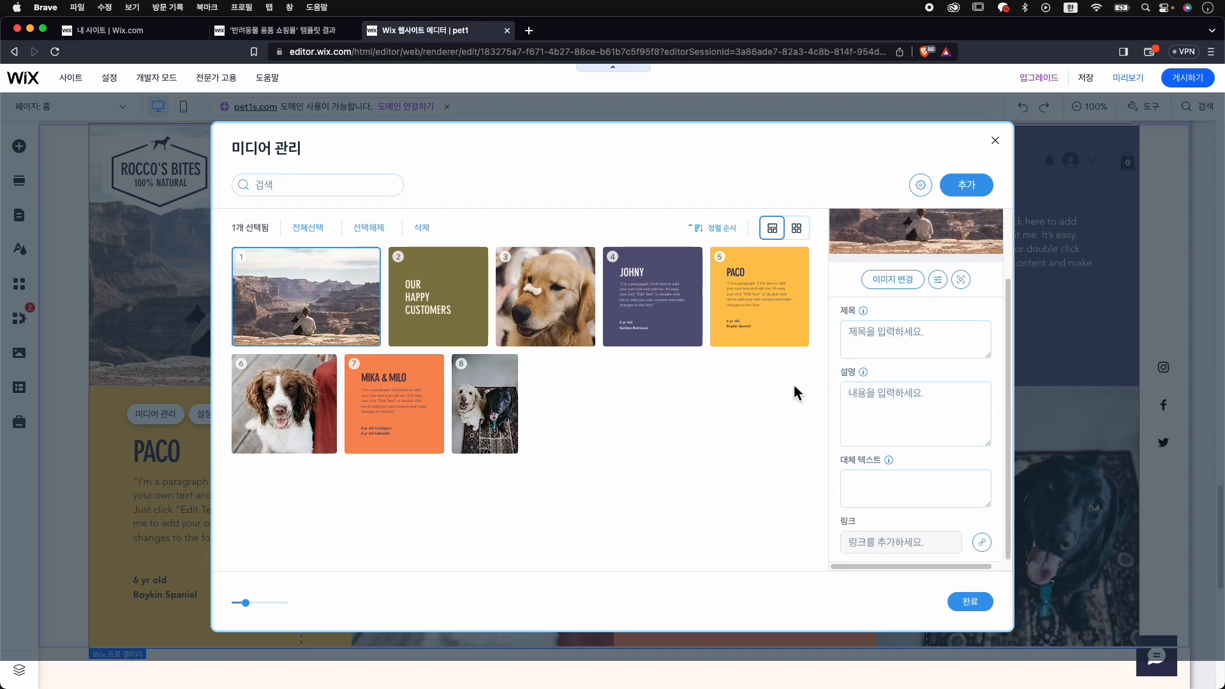
left_click(911, 342)
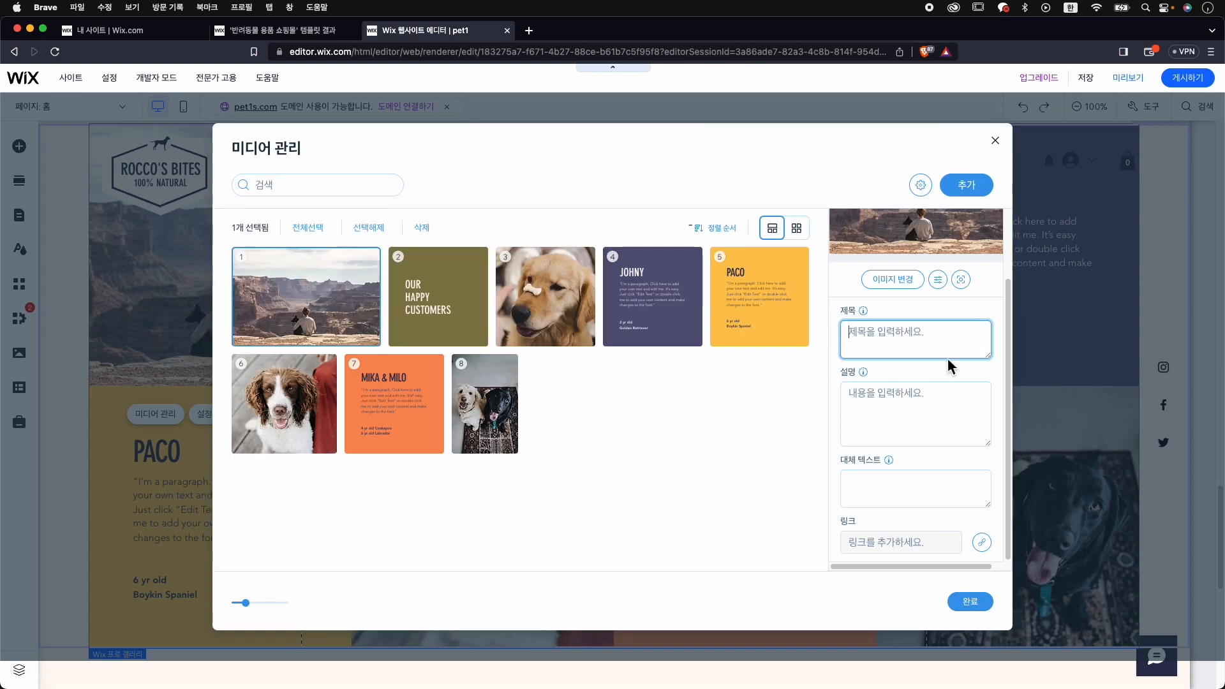
type("산엥")
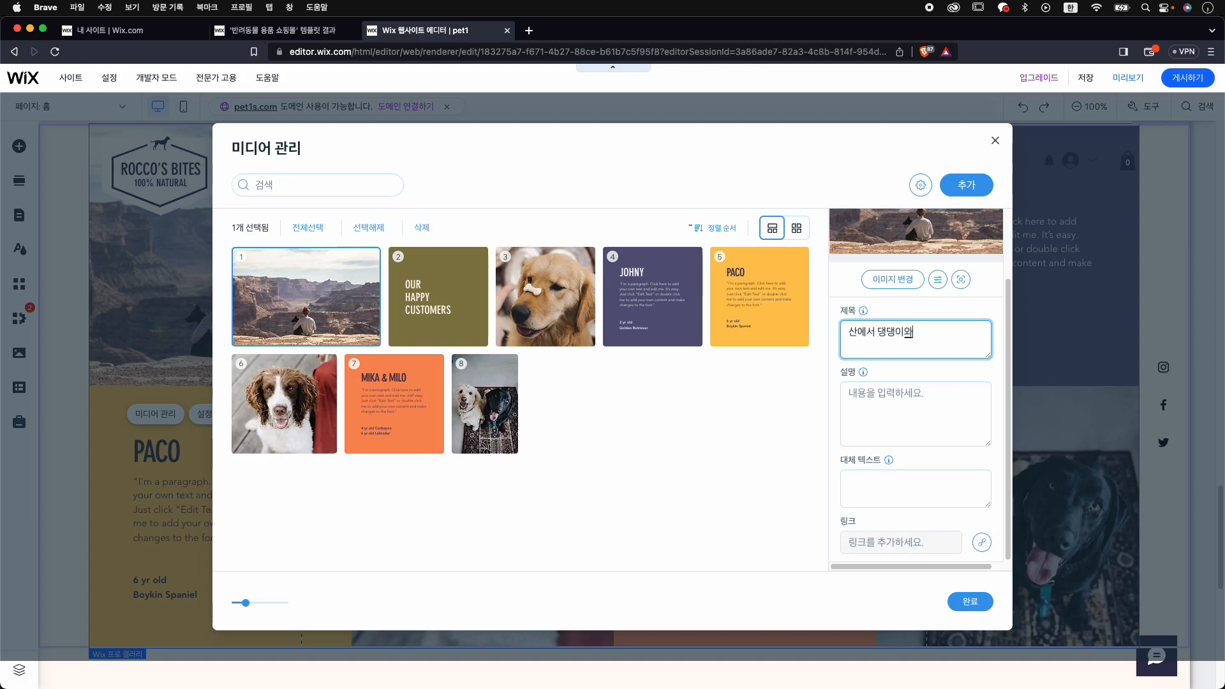
Enter 그랜드캐년에서 댕댕이와 산책 as the canyon photo's description
left_click(930, 407)
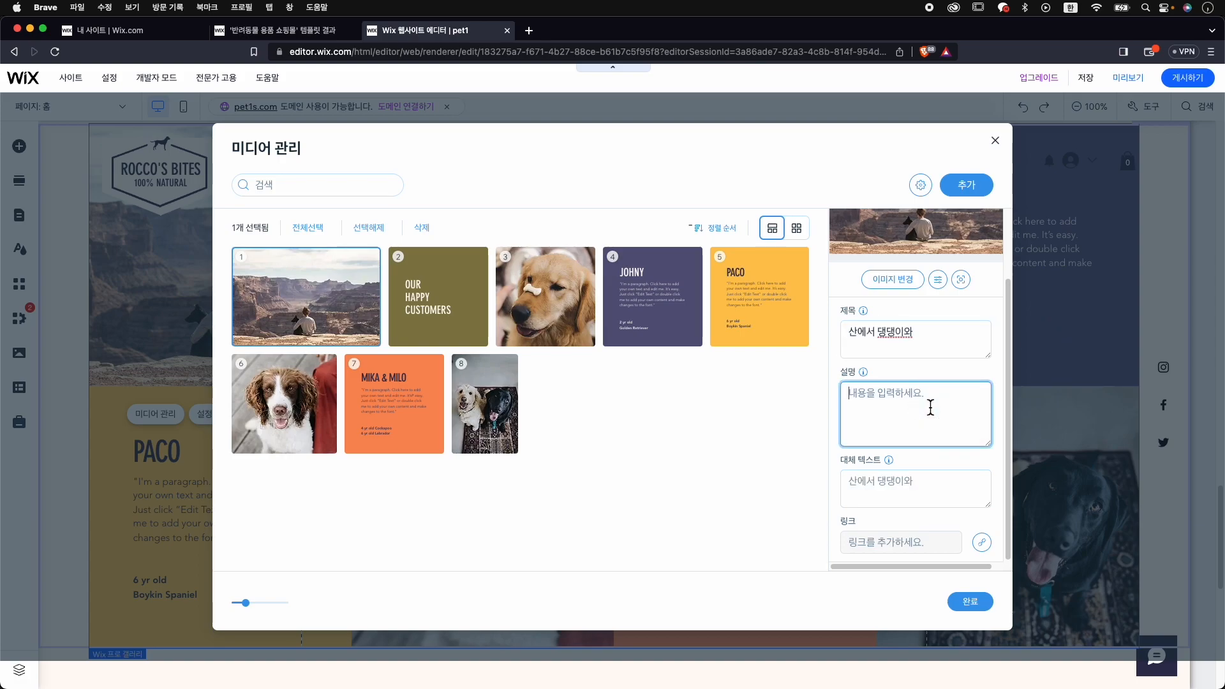
type("그랜드캐")
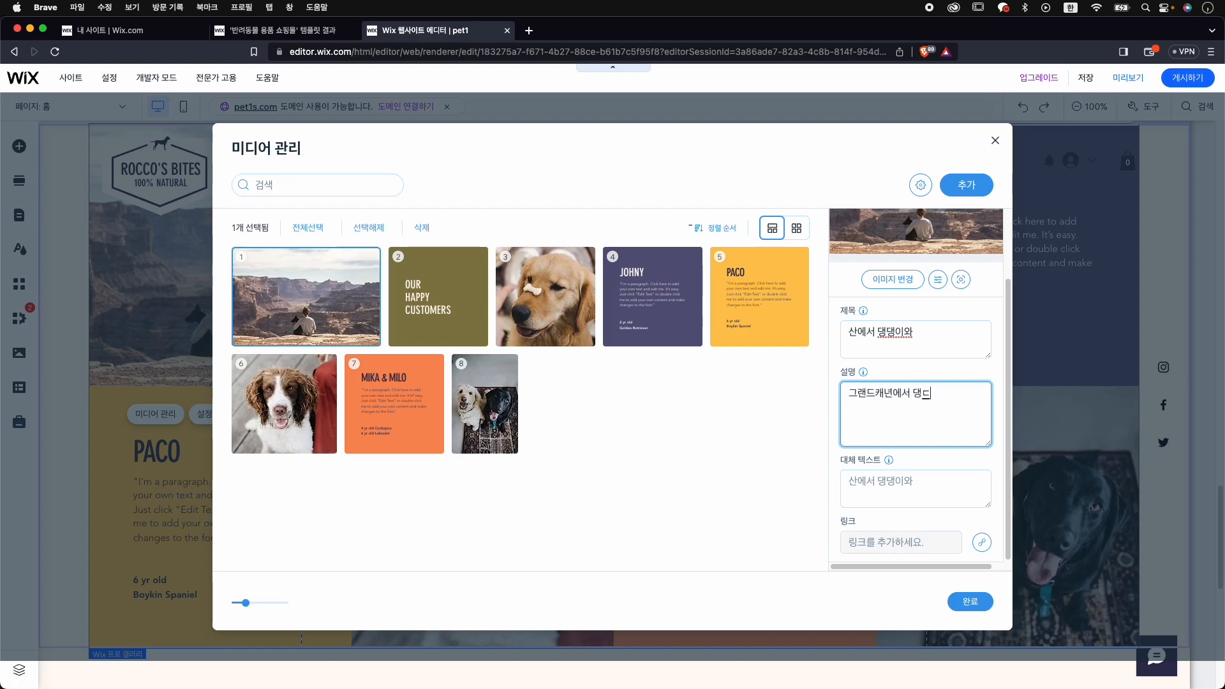
type("년에서 댕댕이와 산책")
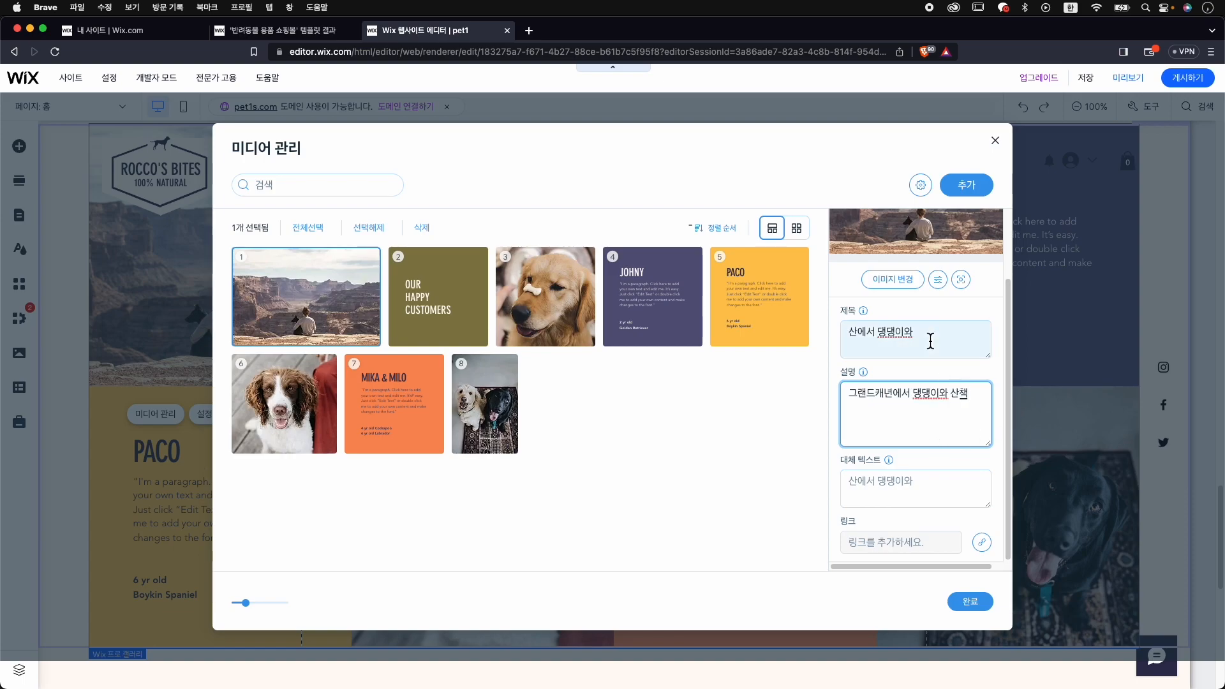
Set the canyon photo's alt text to 산에서 댕댕이와, leave its link empty and apply the gallery changes
scroll(930, 344, "up", 2)
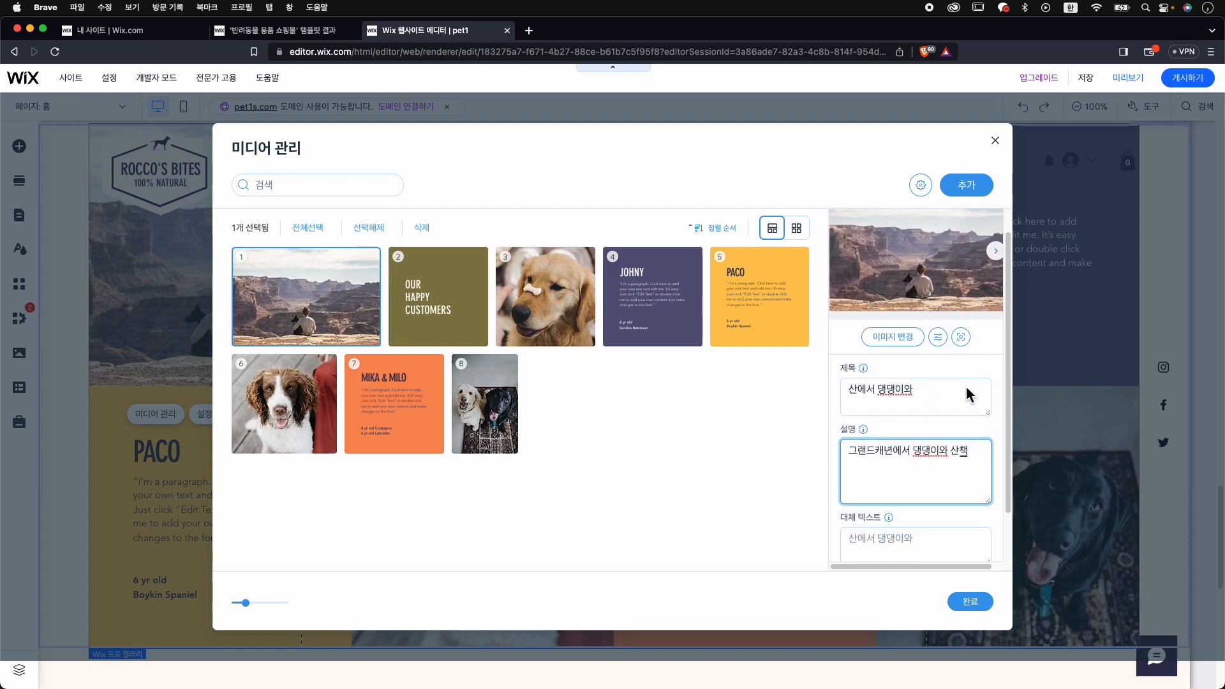
scroll(950, 459, "down", 2)
left_click(918, 492)
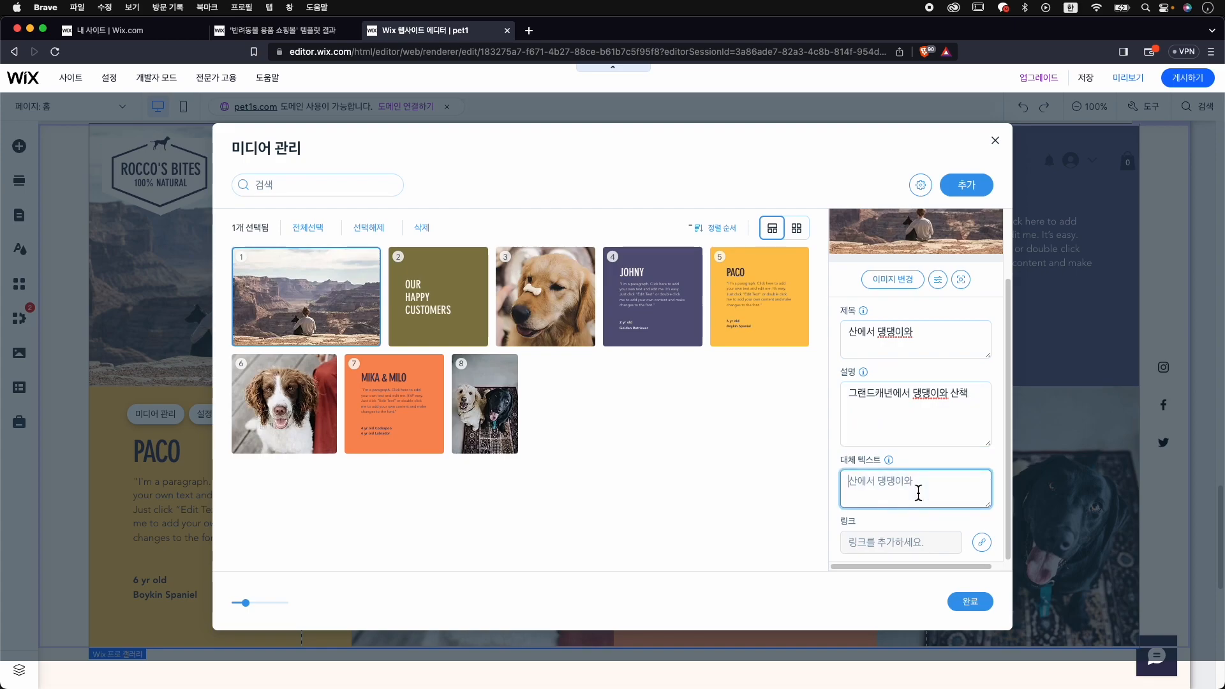
type("새")
left_click(906, 549)
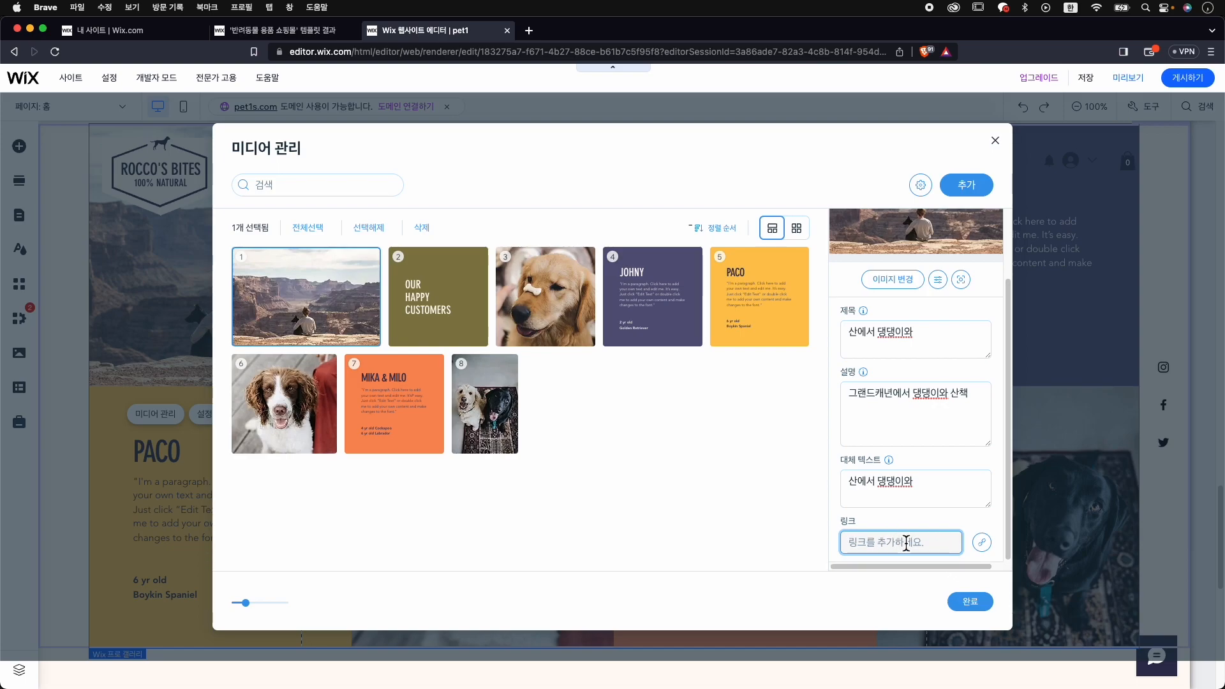
left_click(970, 603)
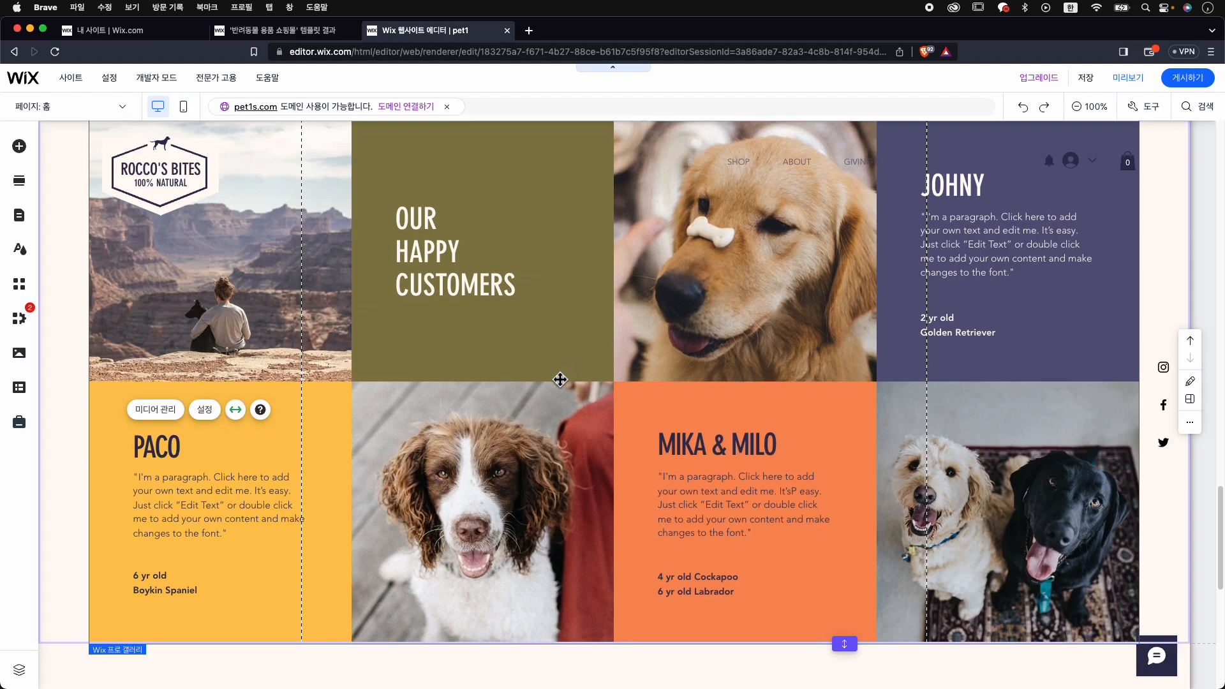
Examine the footer's customer service and INFO text blocks, opening the INFO links list for text editing
scroll(559, 382, "down", 6)
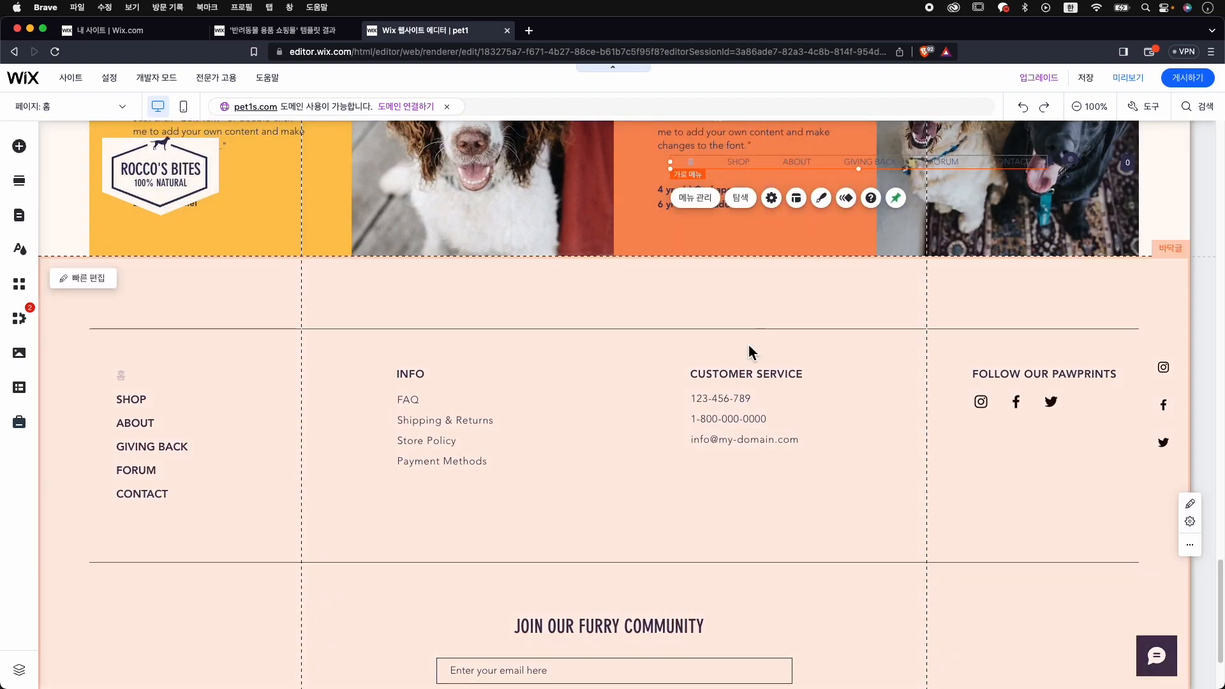
double_click(665, 378)
left_click(752, 399)
left_click(448, 420)
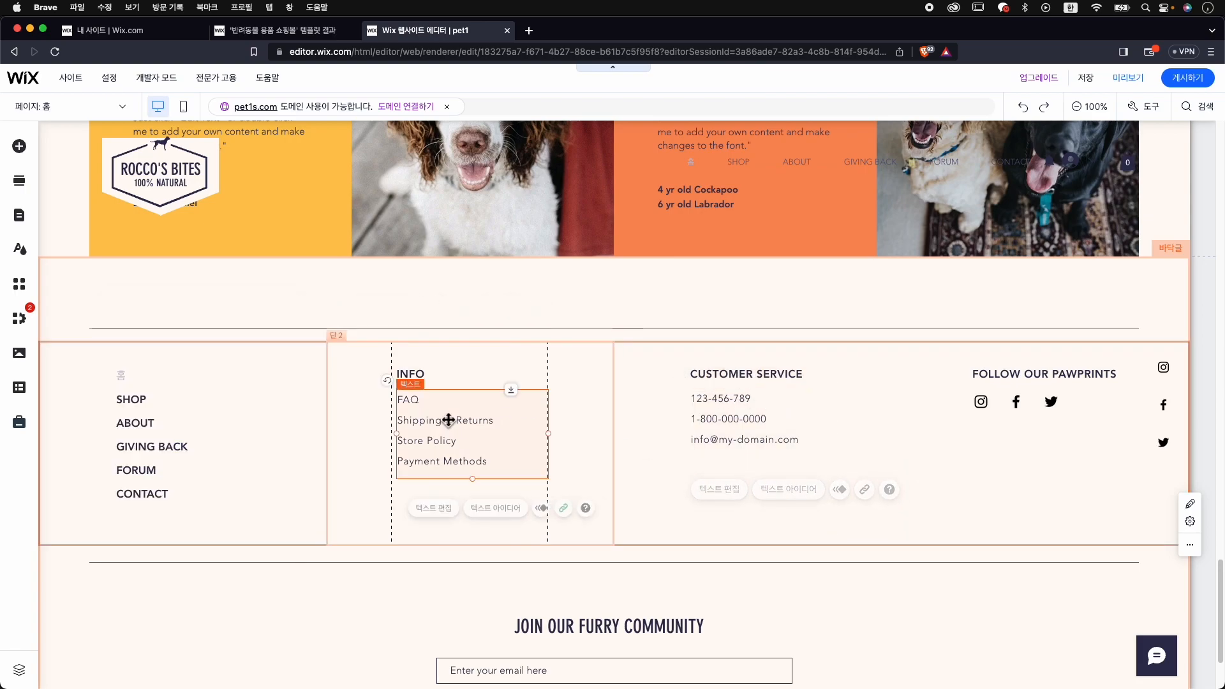
left_click(429, 379)
left_click(436, 442)
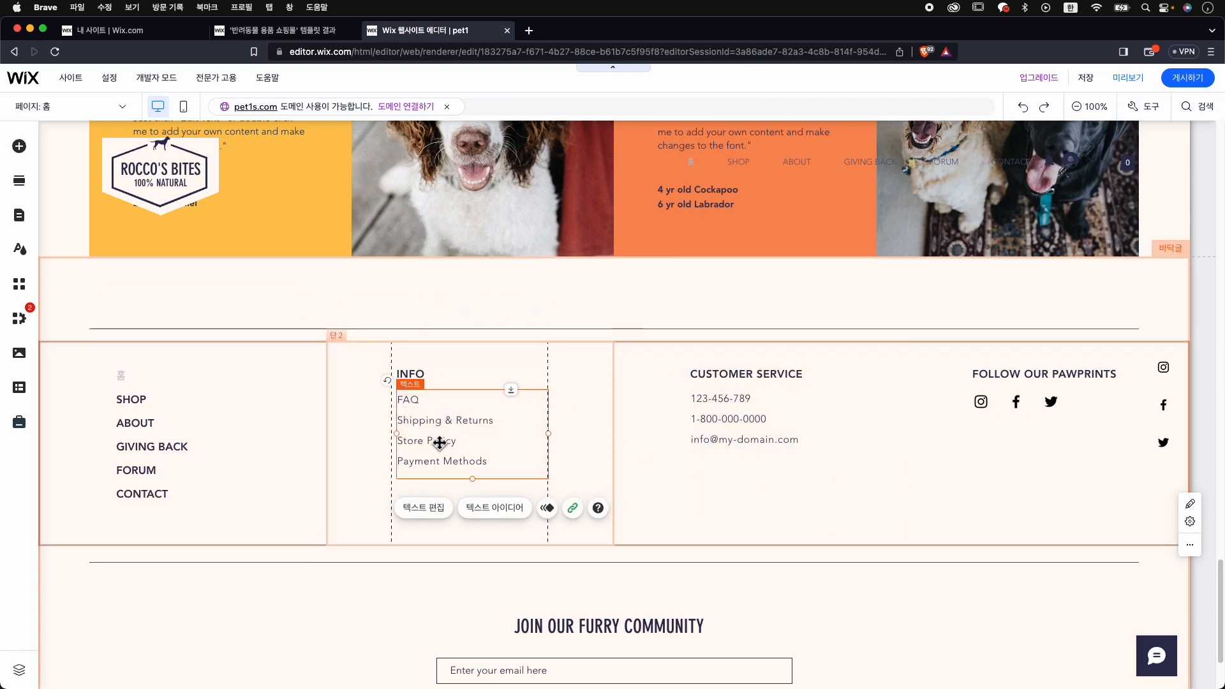
double_click(436, 442)
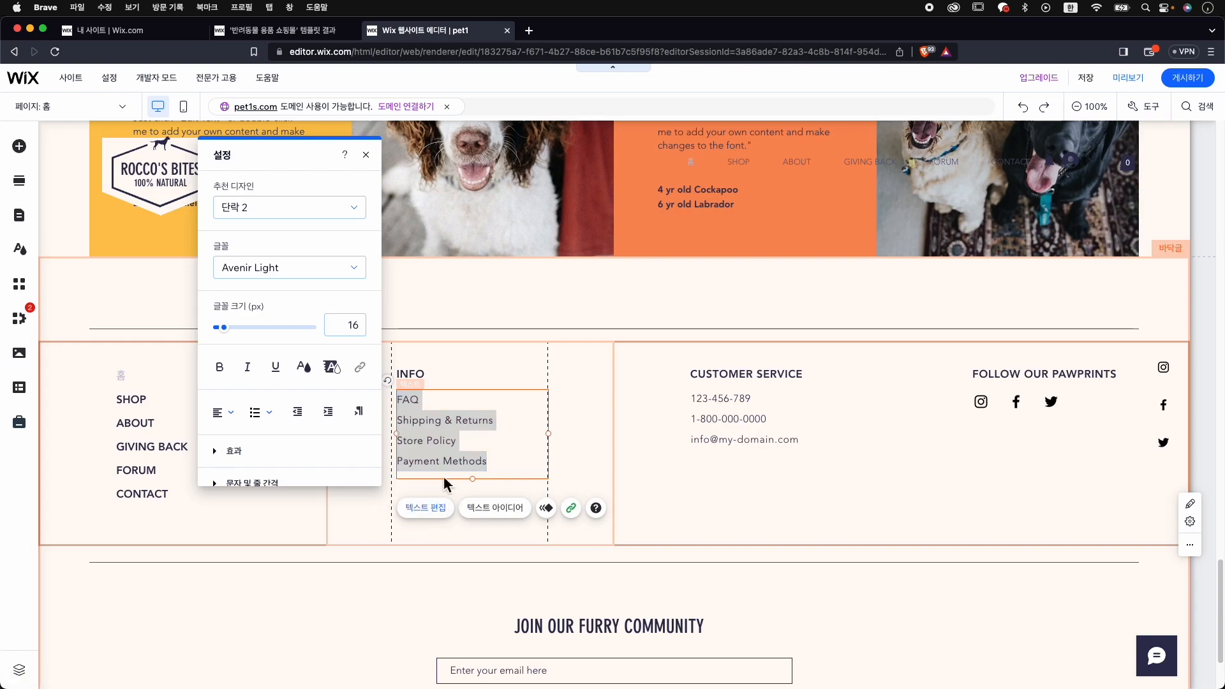
Change the footer subscription form's submit button text to 가입하기, review its after-submission options and close the settings
scroll(700, 493, "down", 1)
scroll(699, 492, "down", 3)
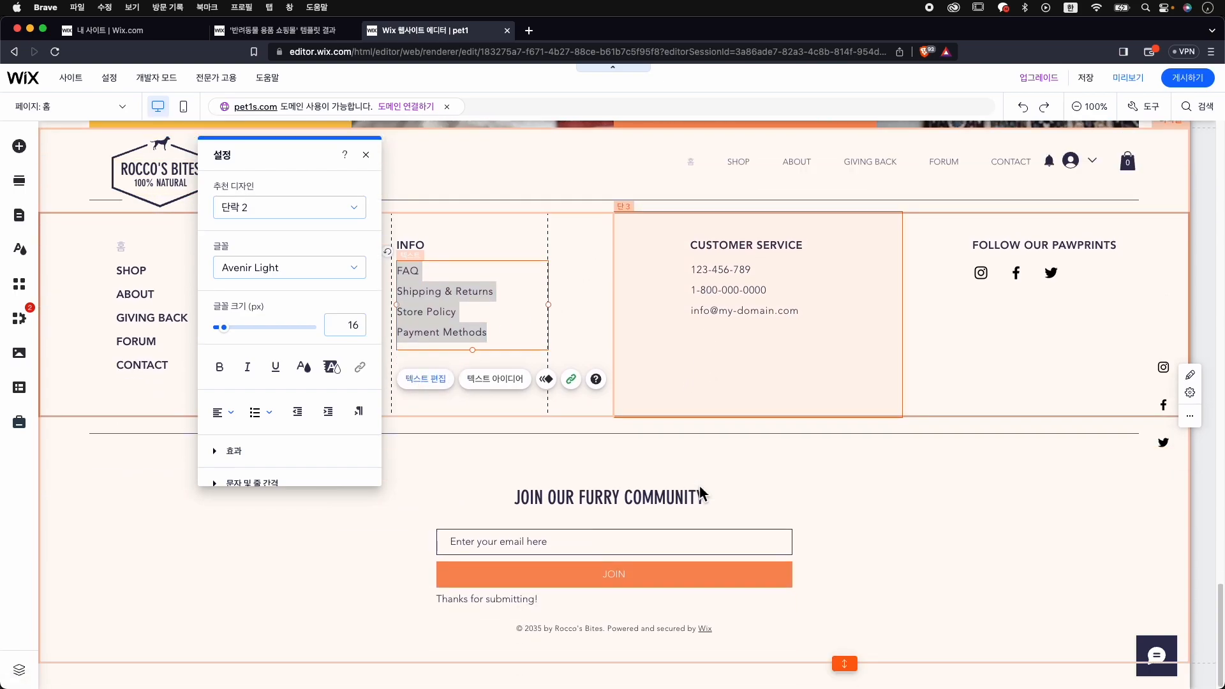
left_click(624, 582)
double_click(629, 575)
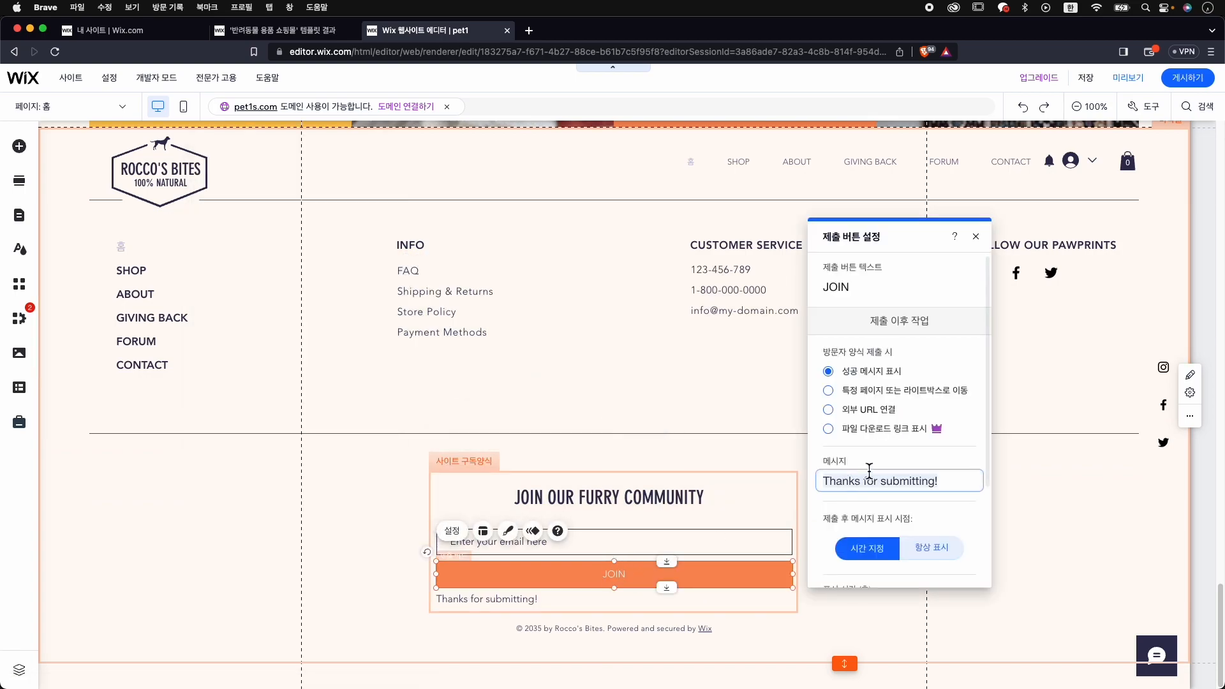
left_click(810, 289)
type("ㄱ")
key("BackSpace")
type("그")
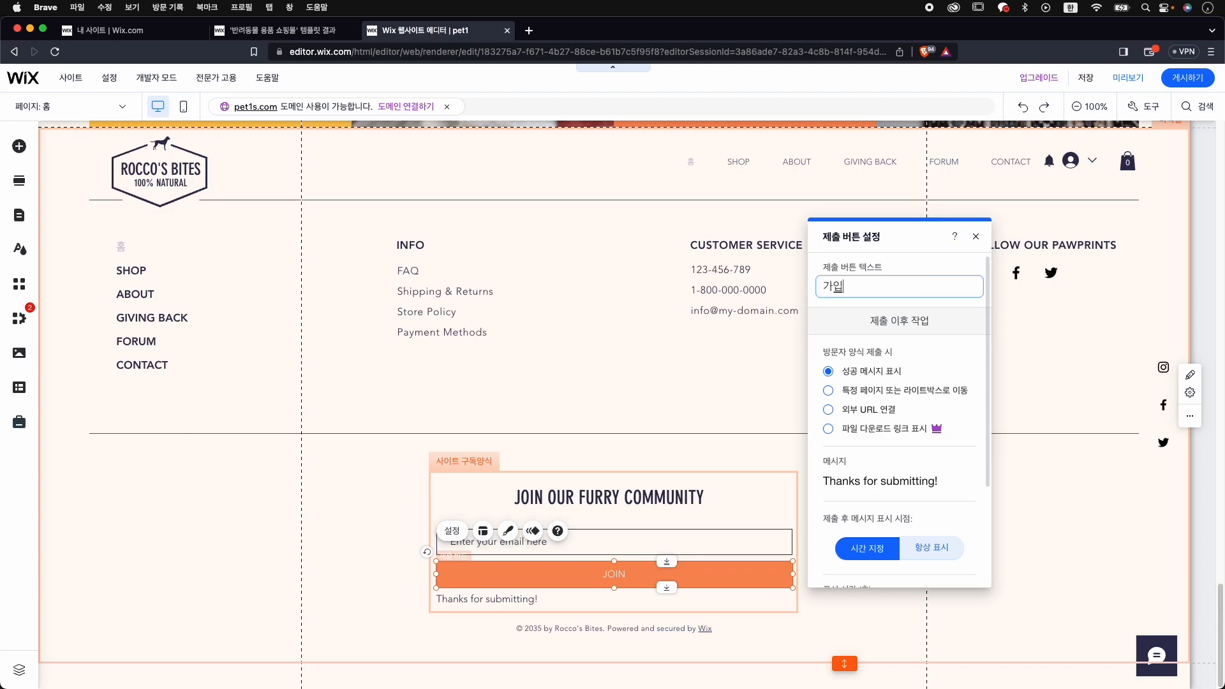
scroll(970, 348, "down", 3)
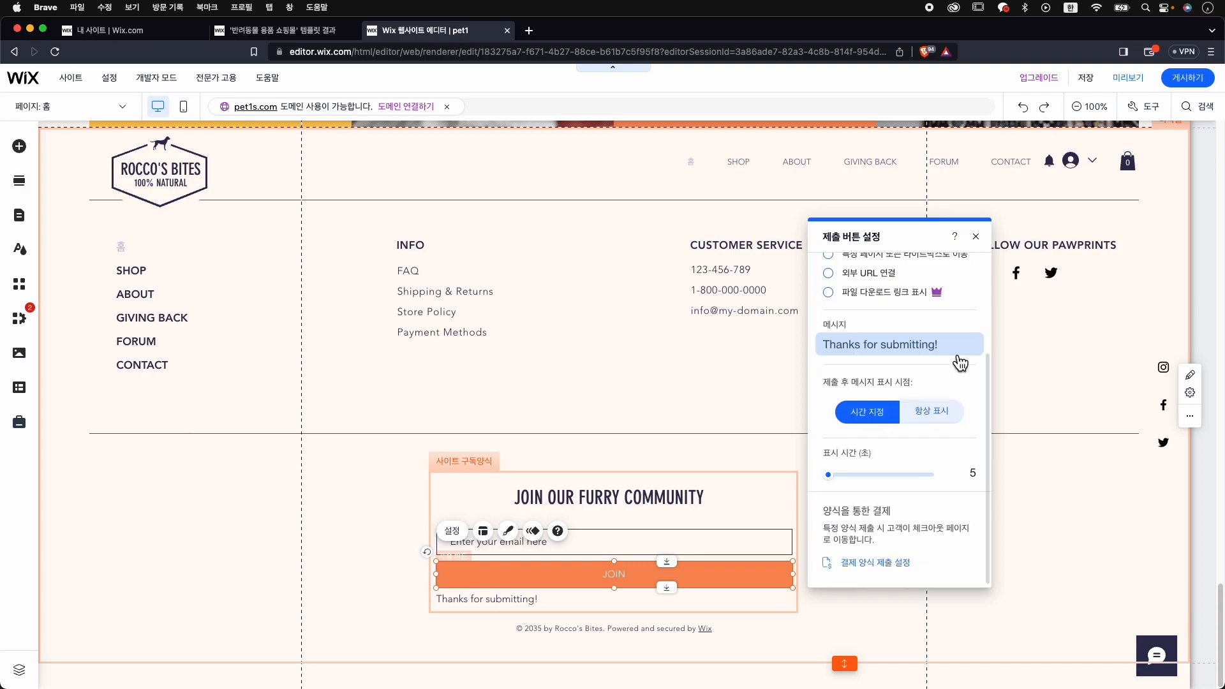
scroll(931, 383, "up", 3)
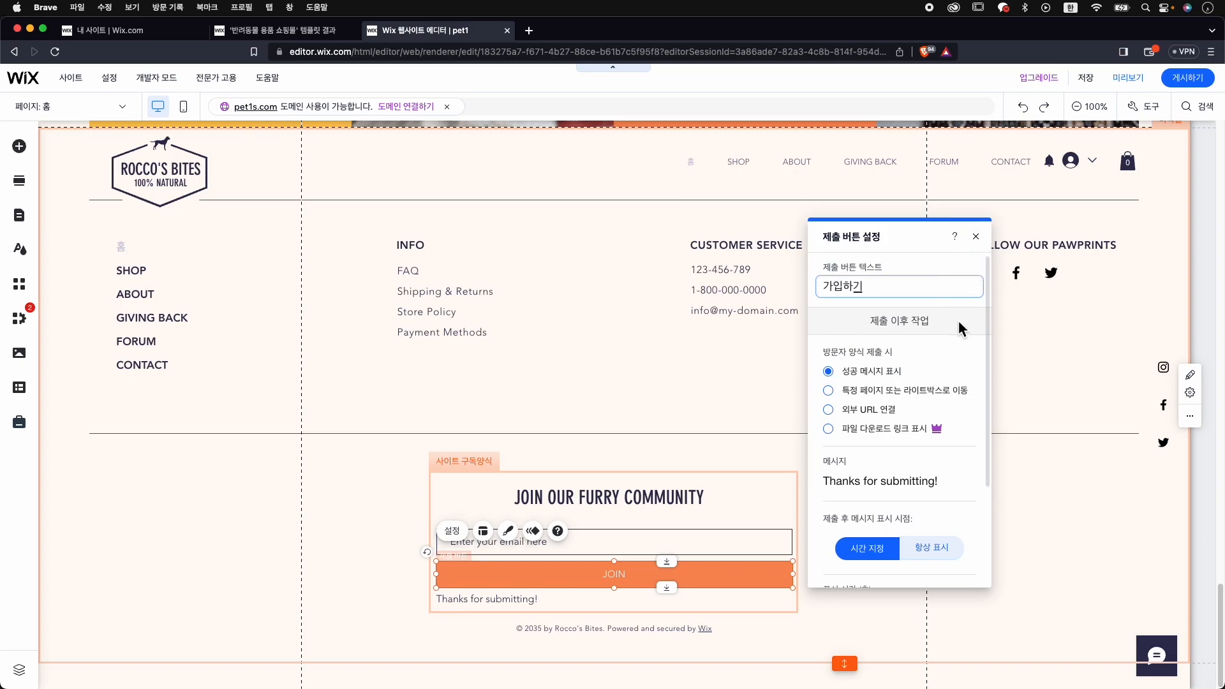
left_click(979, 240)
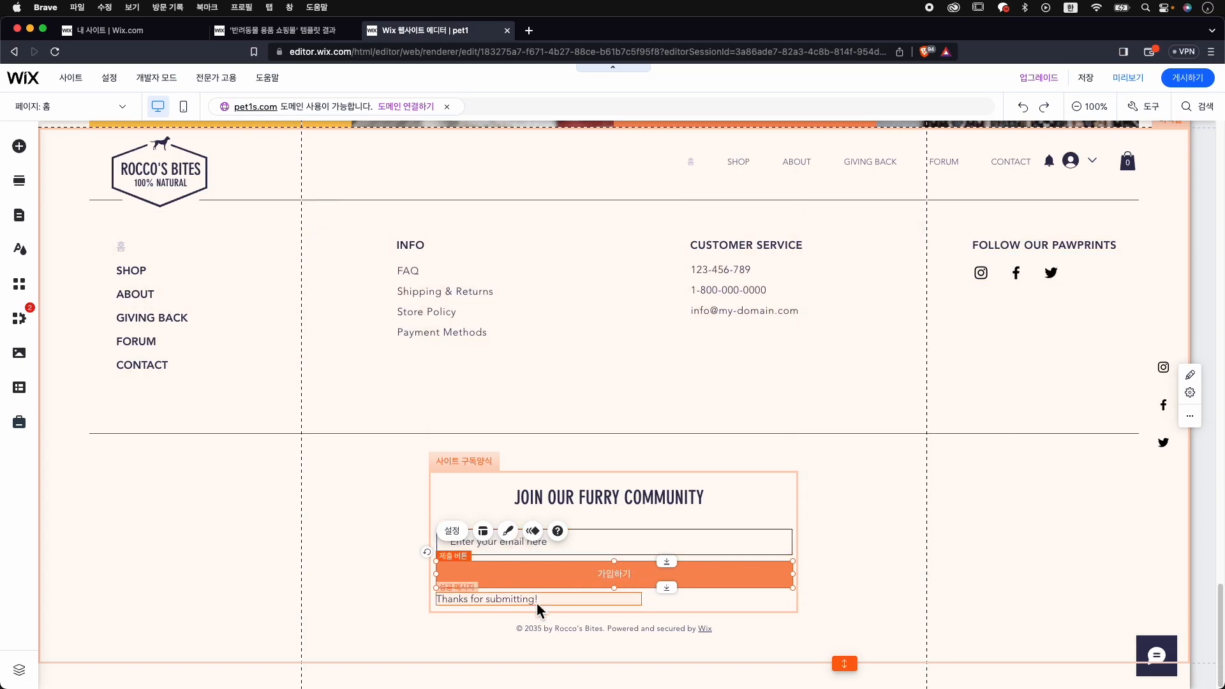
Open the site's dashboard from the editor and go to its payment method setup
left_click(503, 599)
scroll(759, 555, "up", 12)
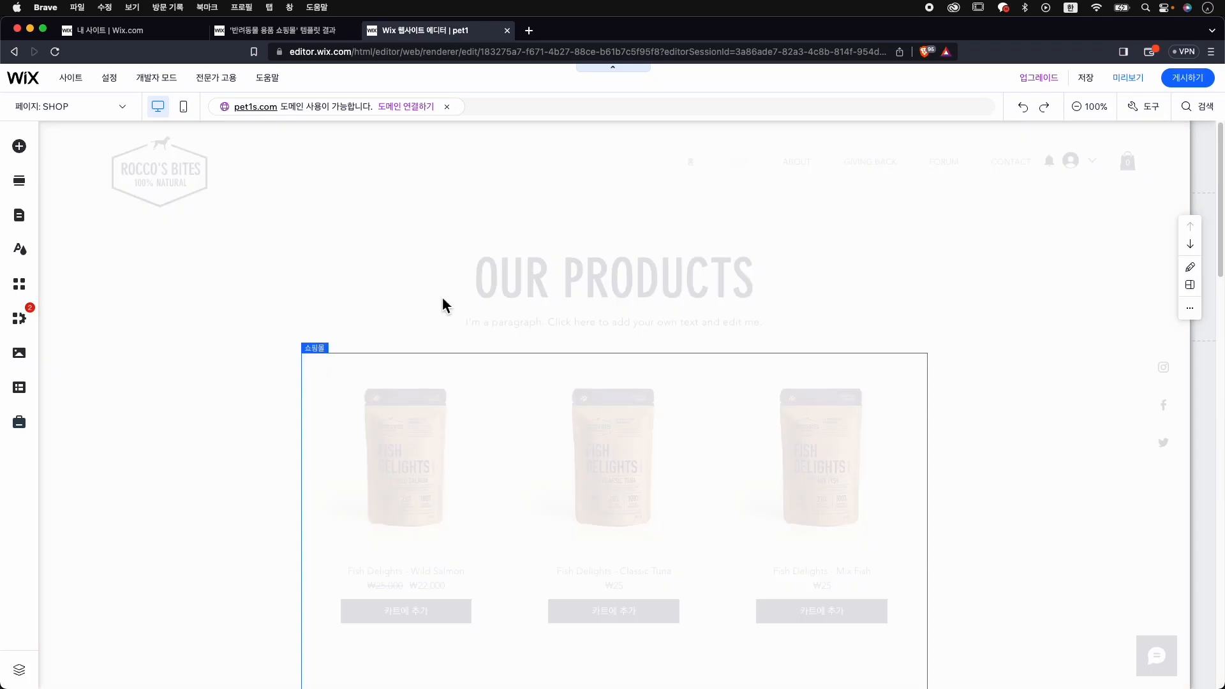
left_click(72, 79)
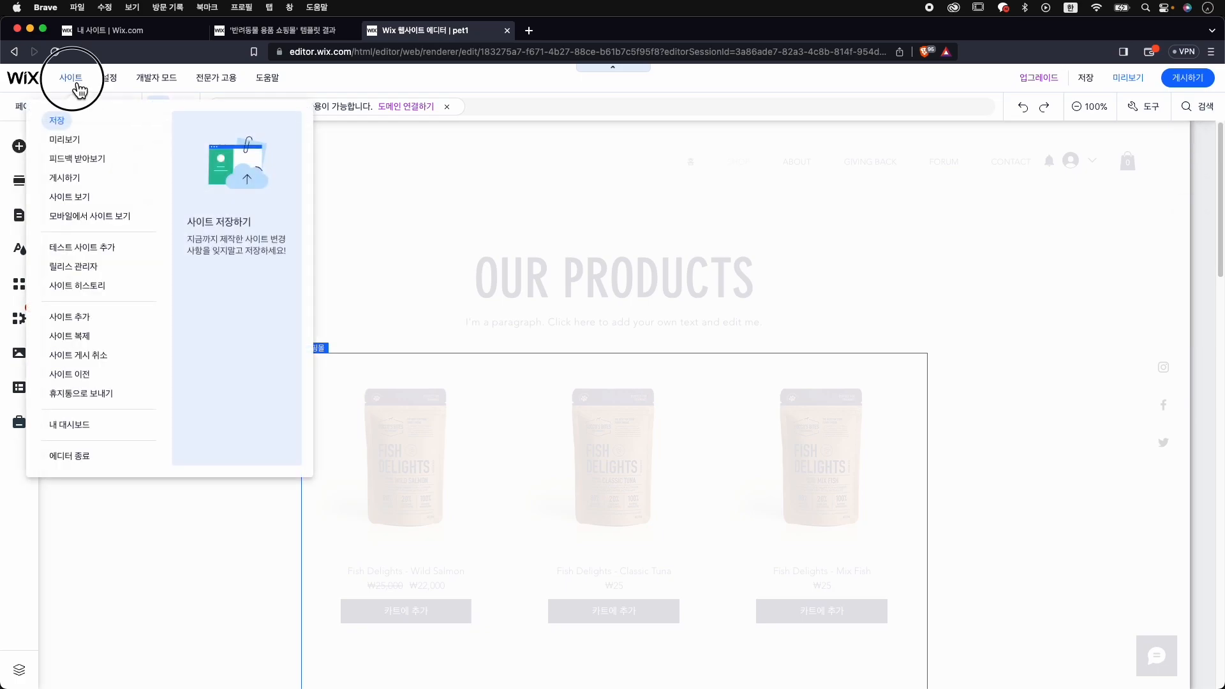
left_click(90, 432)
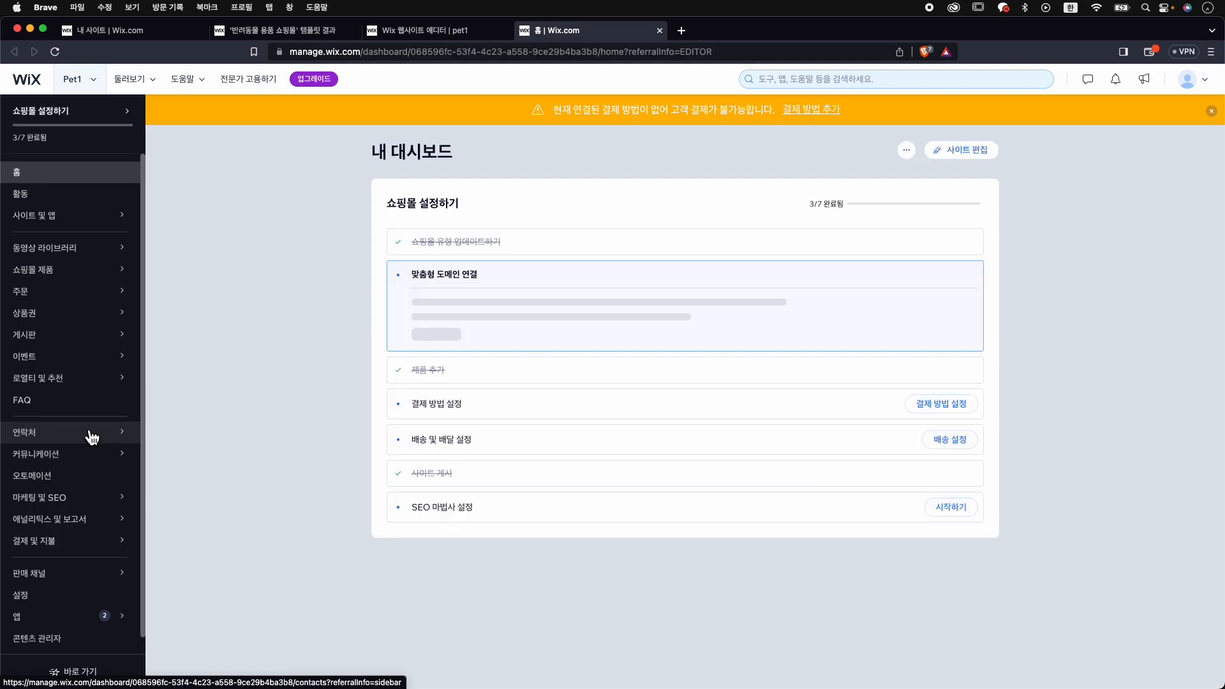
mouse_move(94, 437)
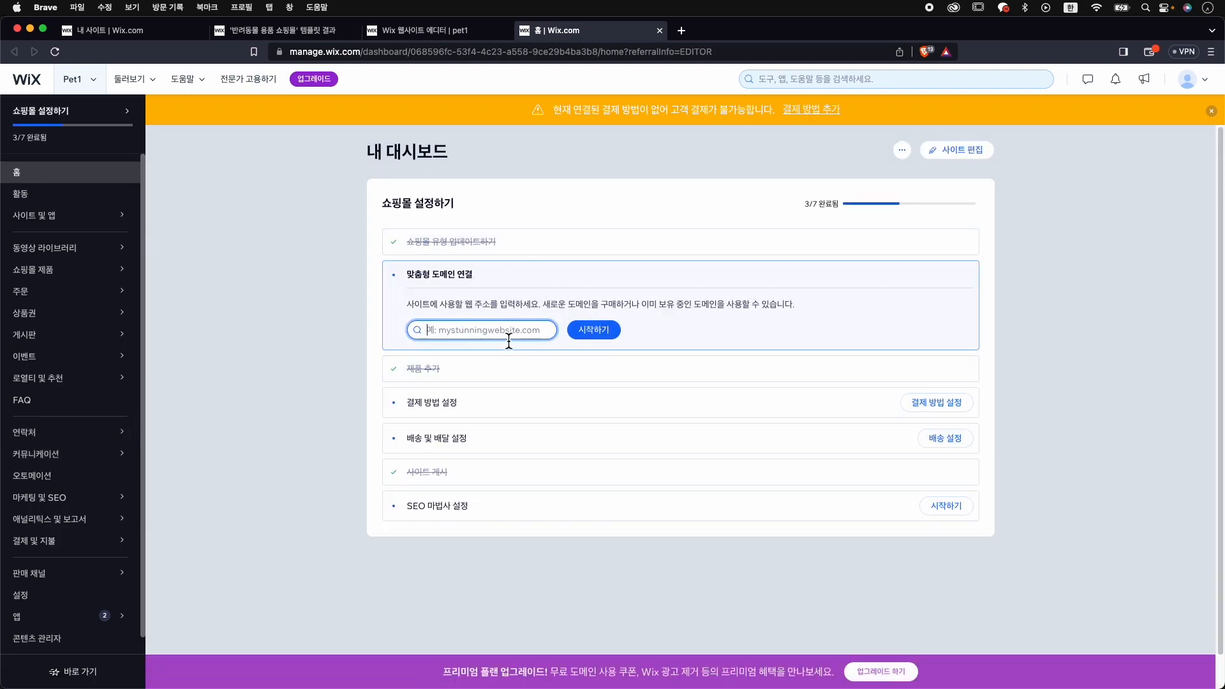
left_click(949, 409)
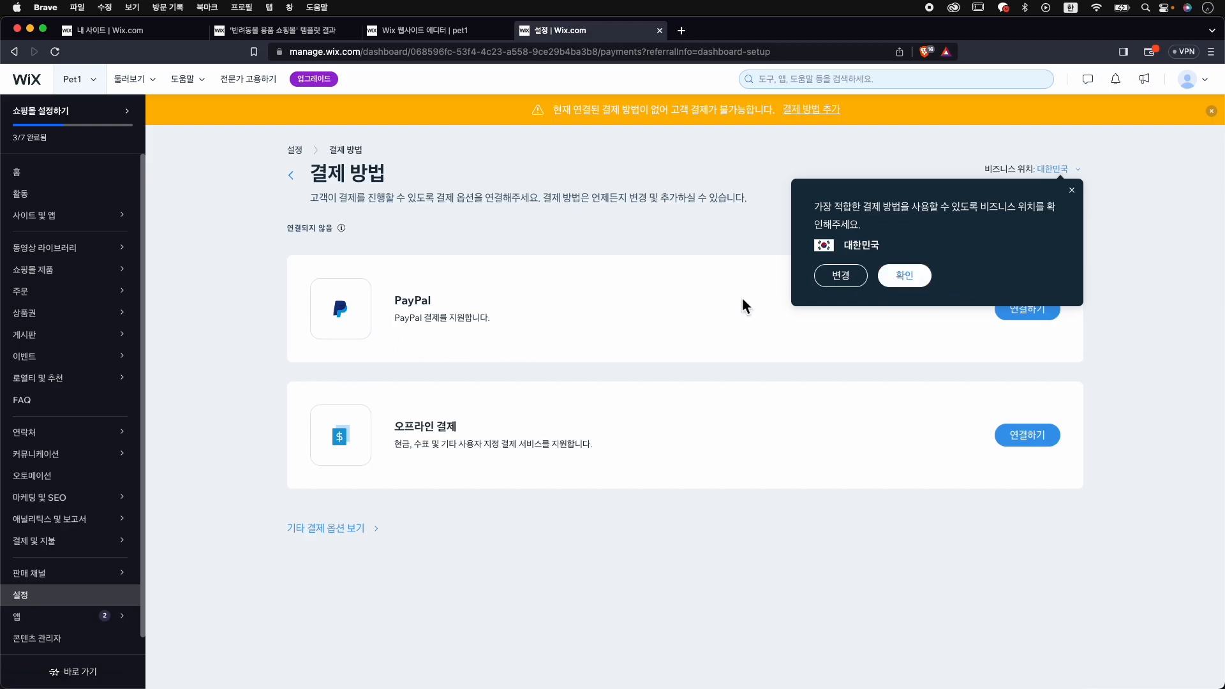
Confirm 대한민국 as the business location for payments and return to the dashboard home
left_click(923, 283)
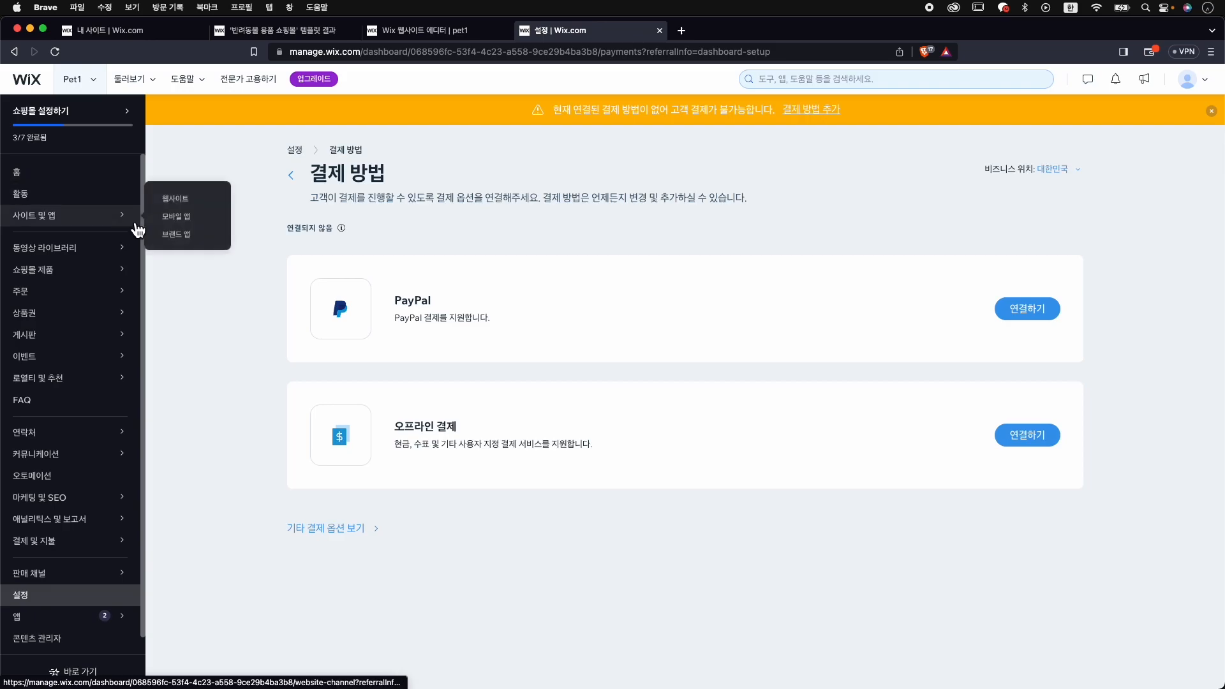
left_click(295, 178)
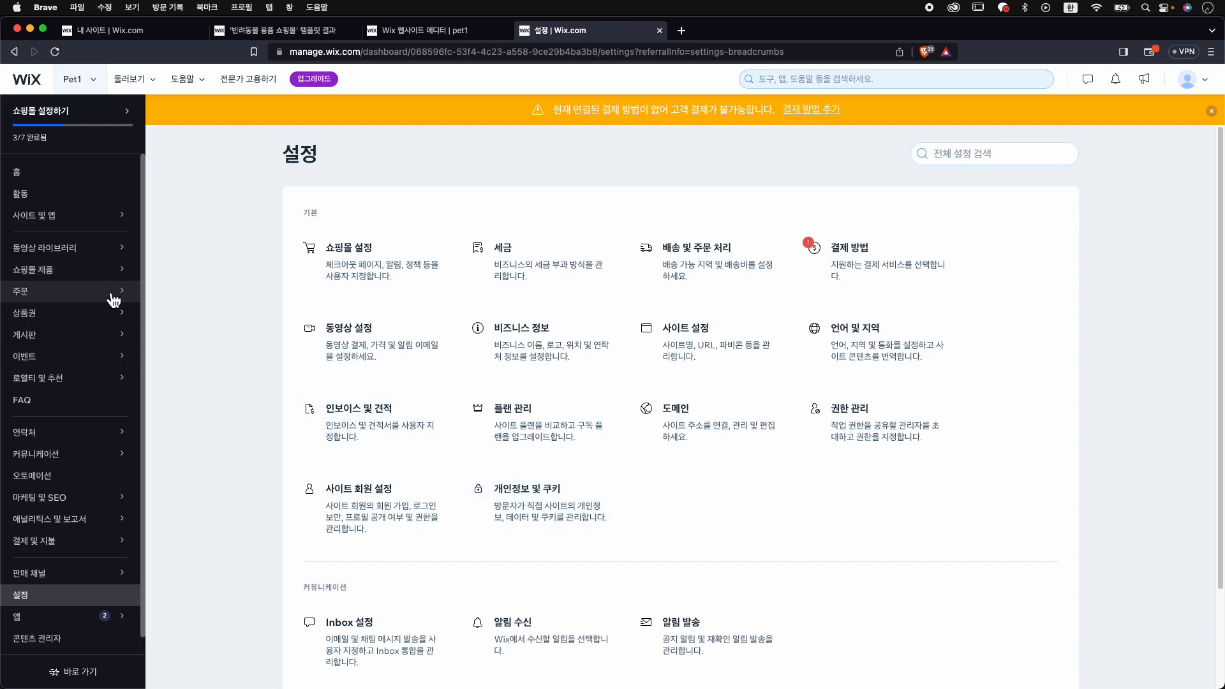
mouse_move(110, 302)
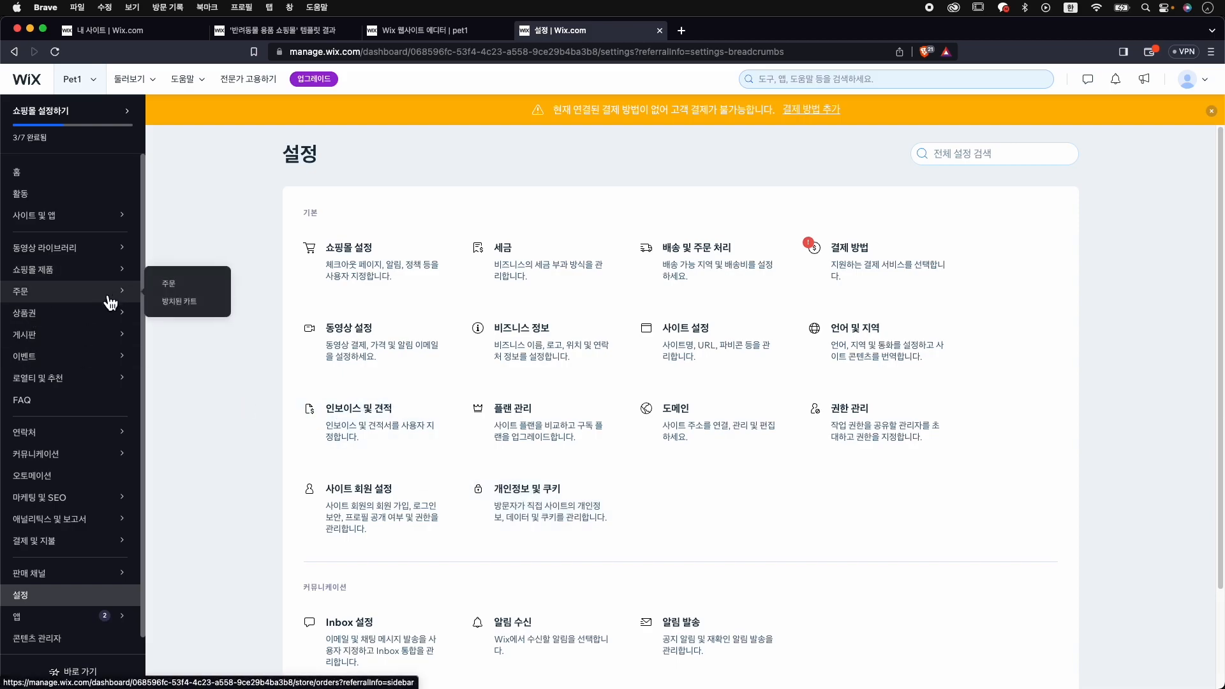
left_click(71, 176)
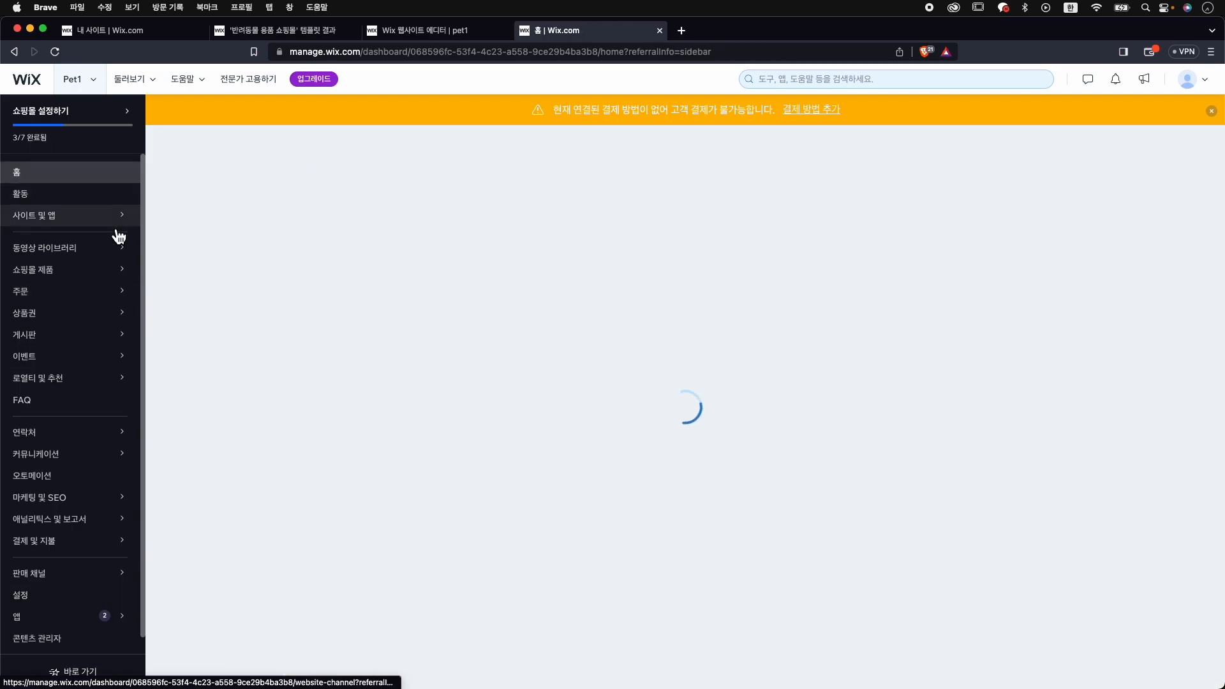
mouse_move(118, 237)
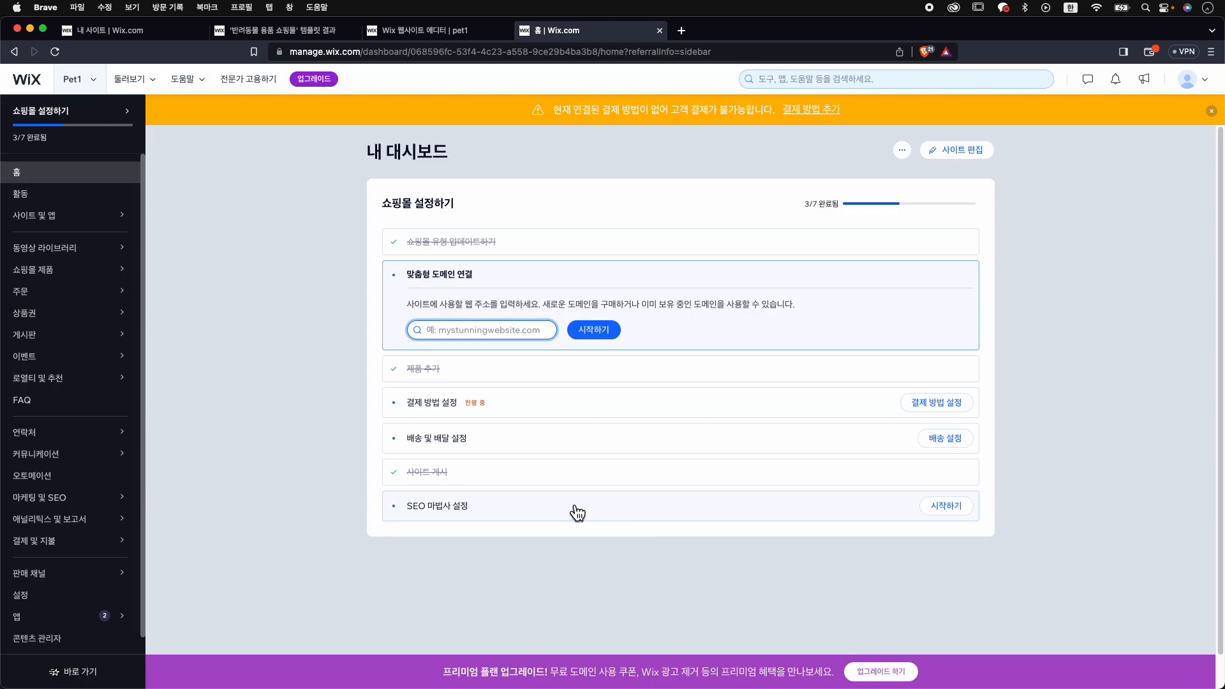
Start the SEO setup checklist wizard and enter 댕댕몰 as the business or brand name
left_click(946, 507)
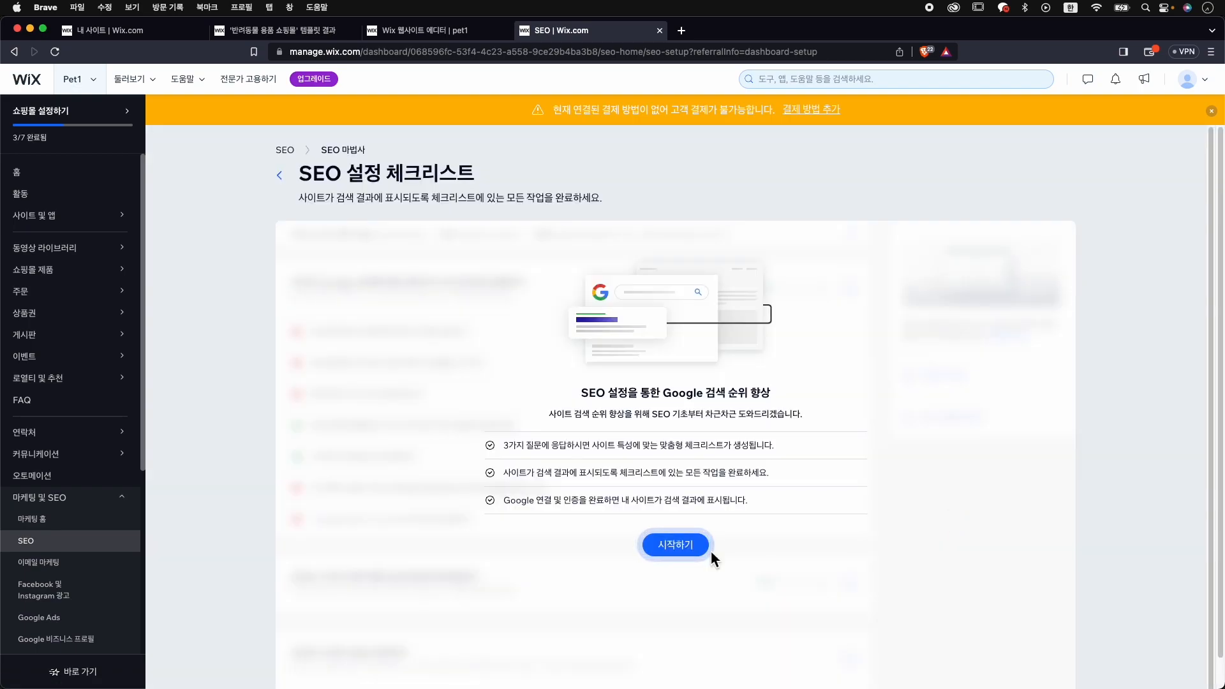
left_click(680, 553)
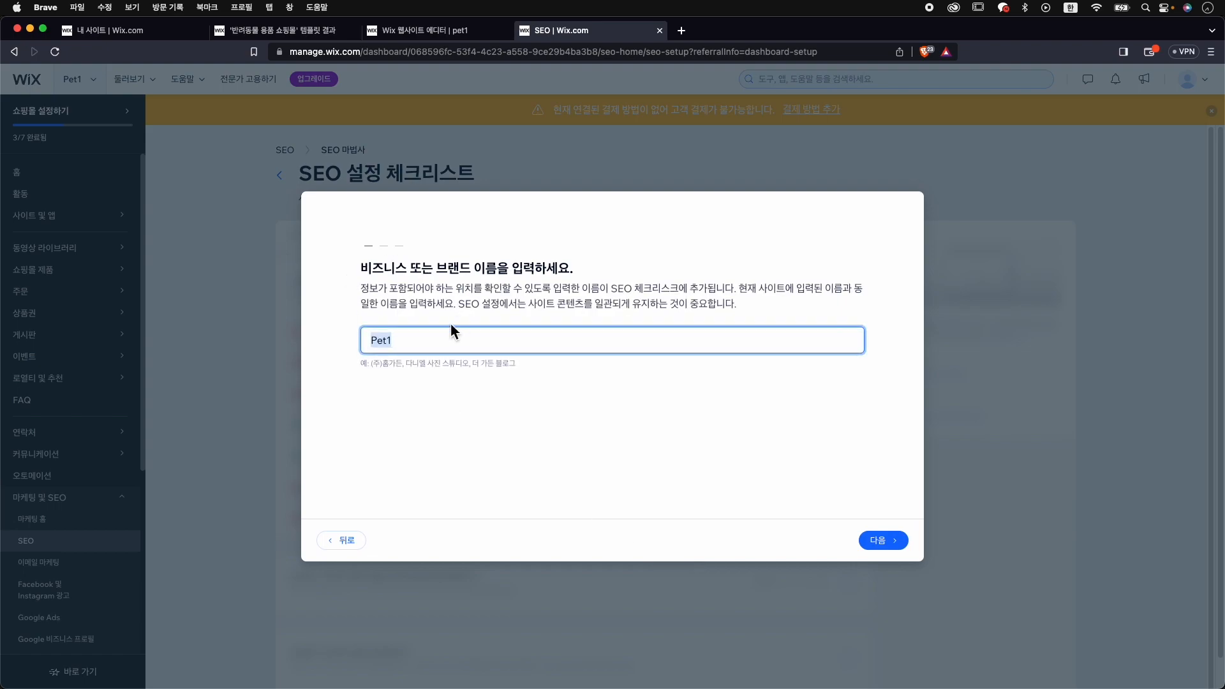
key("ctrl+space")
type("ㄷ")
left_click(883, 540)
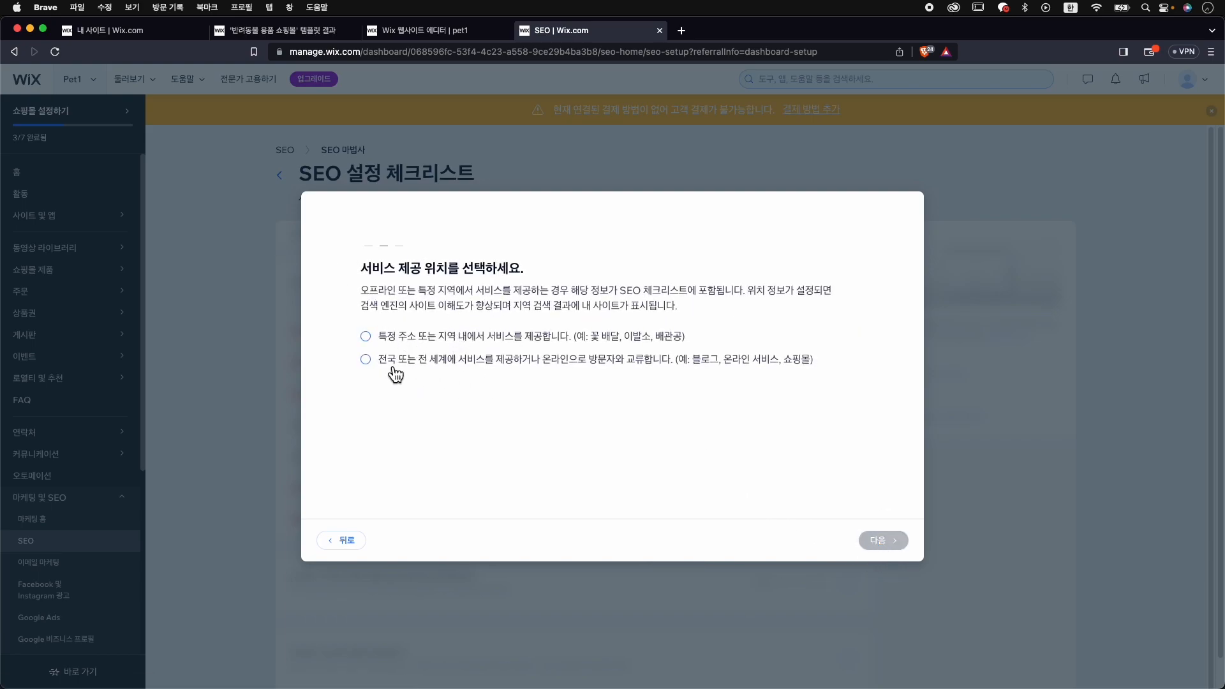
Set the SEO service location to a specific area, choosing 서울특별시, South Korea
left_click(432, 344)
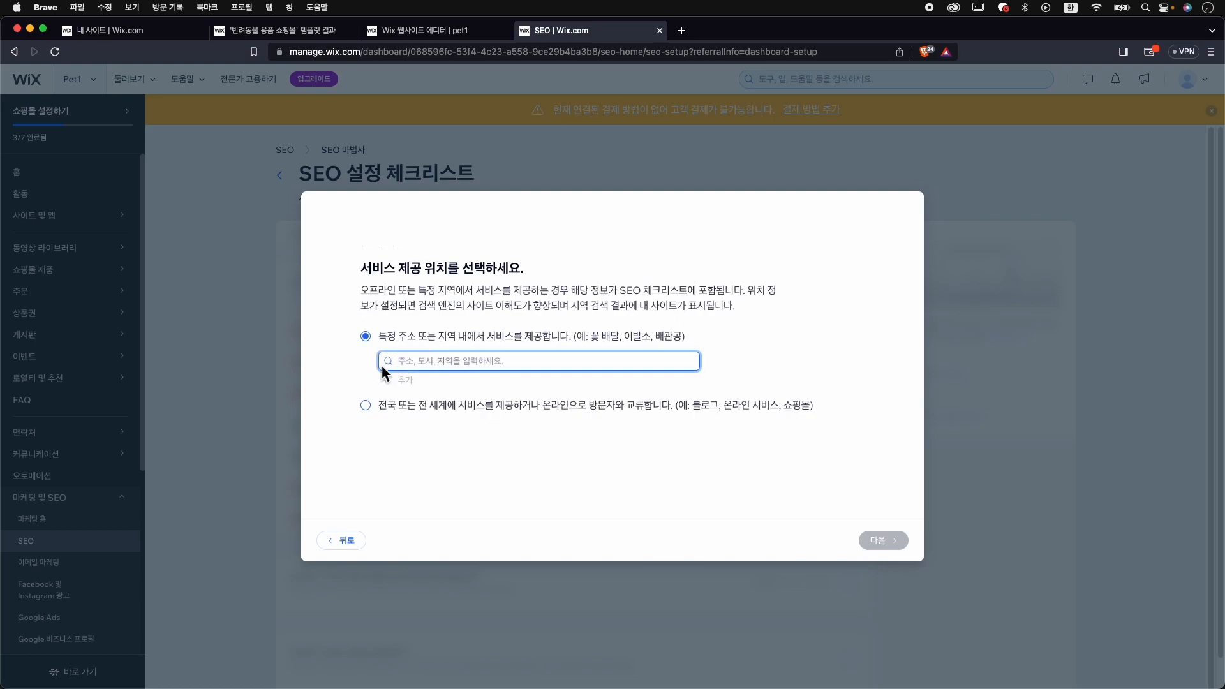
type("서울")
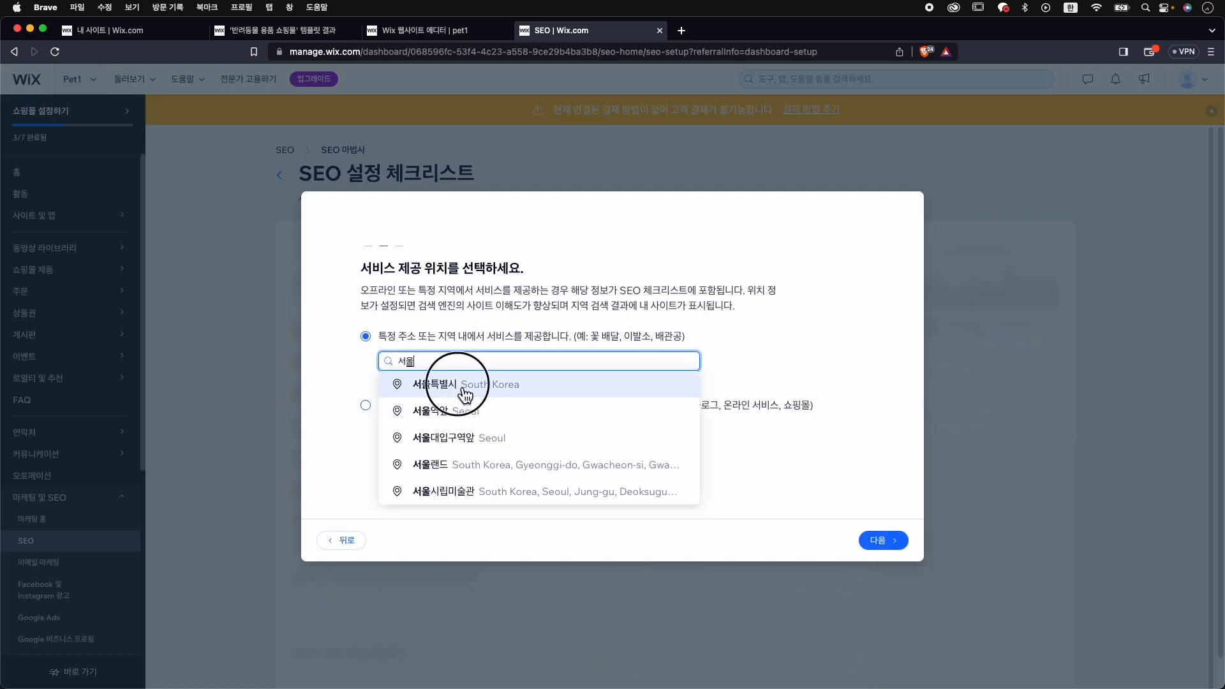
left_click(464, 390)
left_click(902, 550)
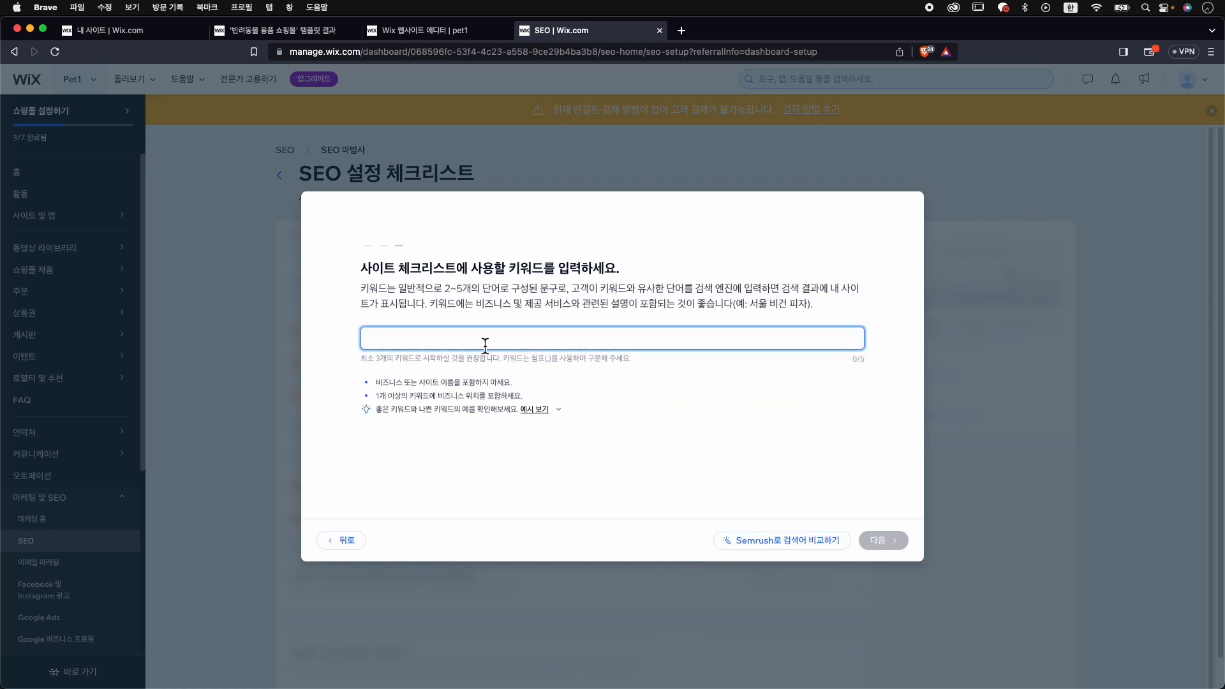
Review the keyword examples, enter the SEO keywords 서울 실시간 강아지 사료, 사료 구매 and 반려동물, and generate the checklist
left_click(558, 410)
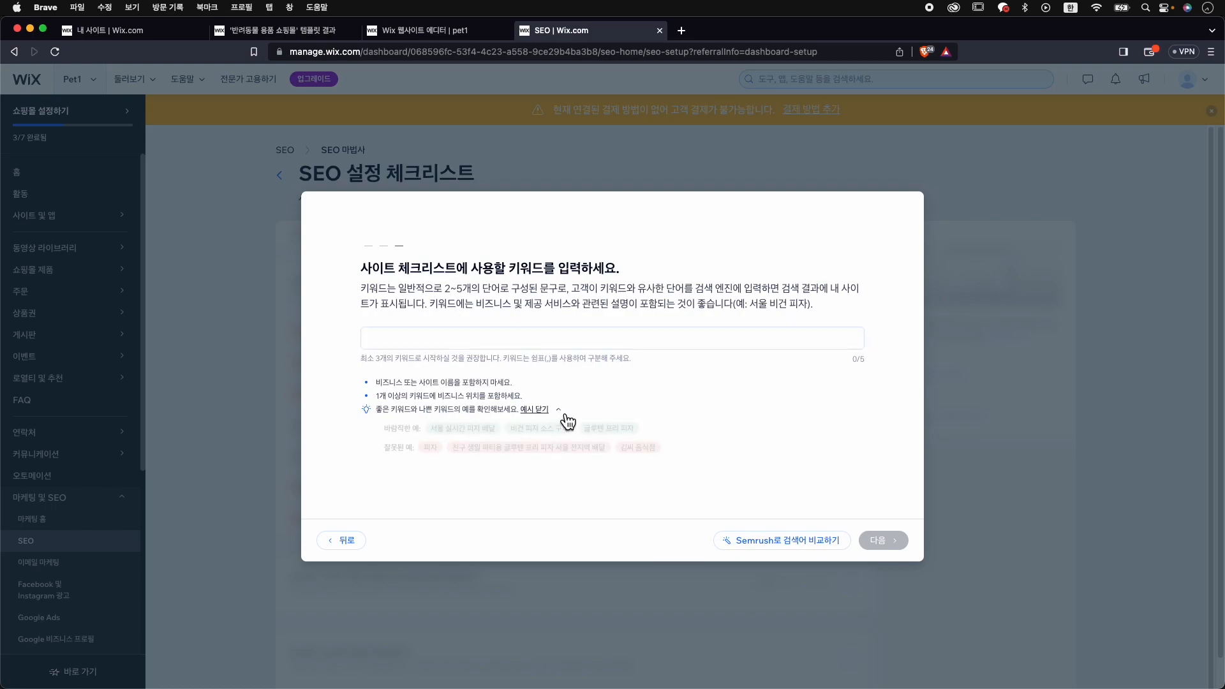
left_click(442, 334)
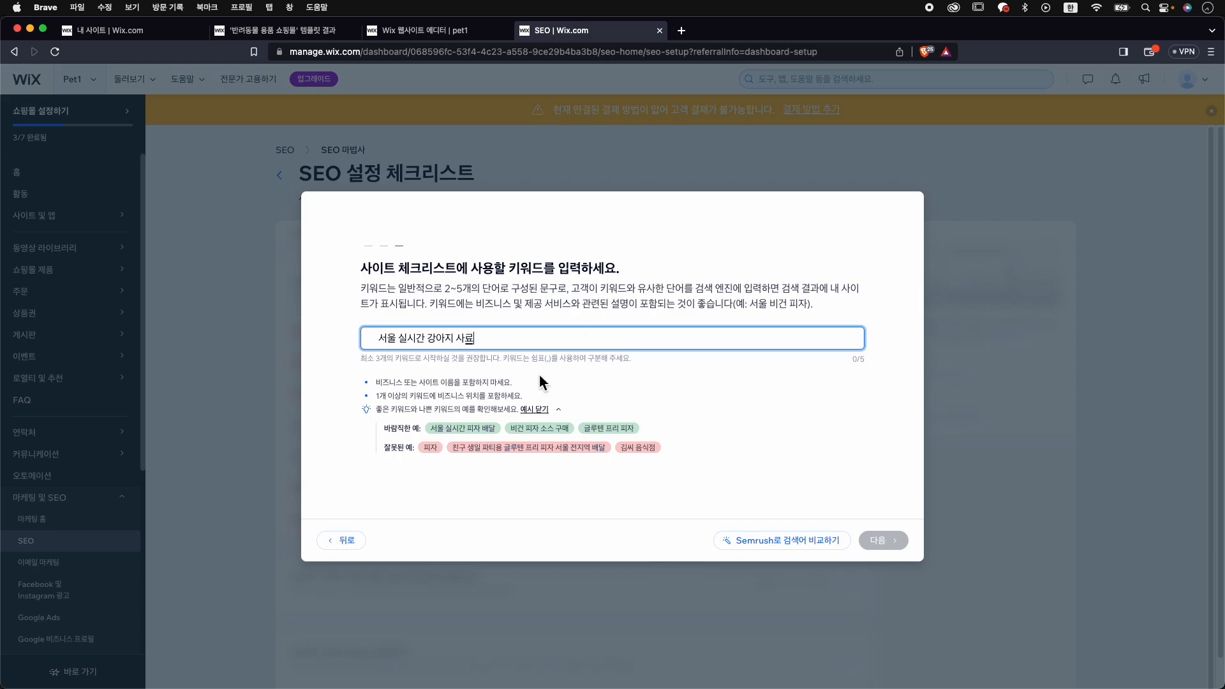
type(",")
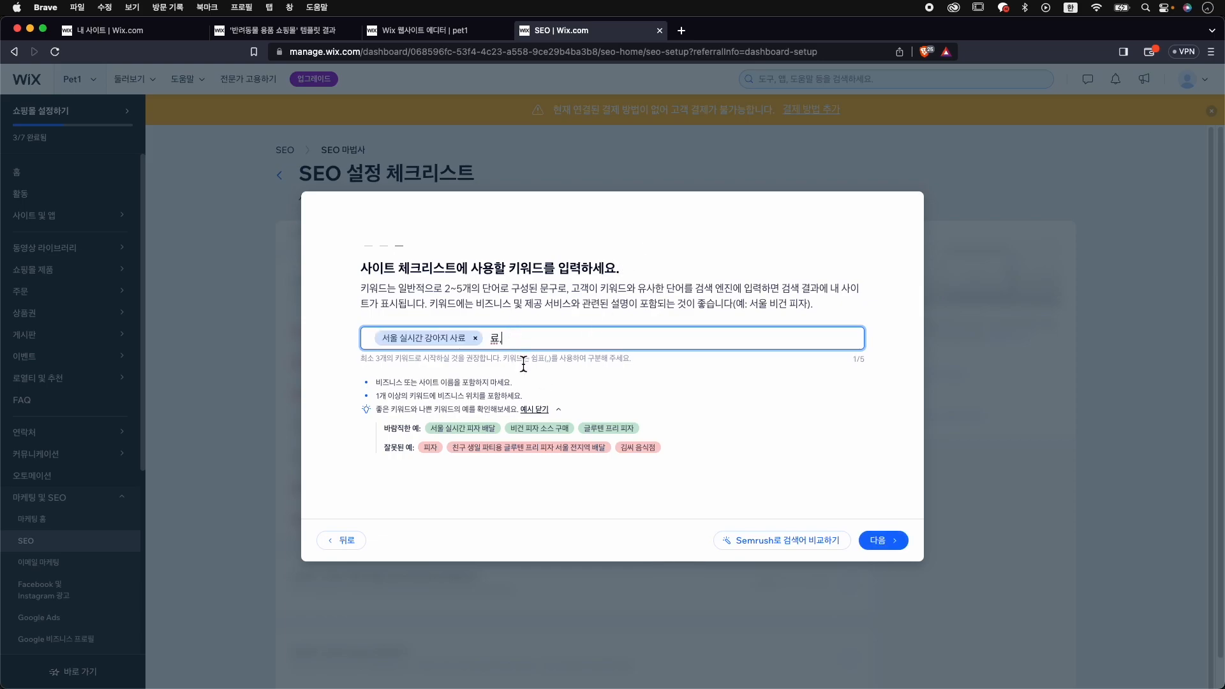
key("BackSpace")
type("사료 구매,")
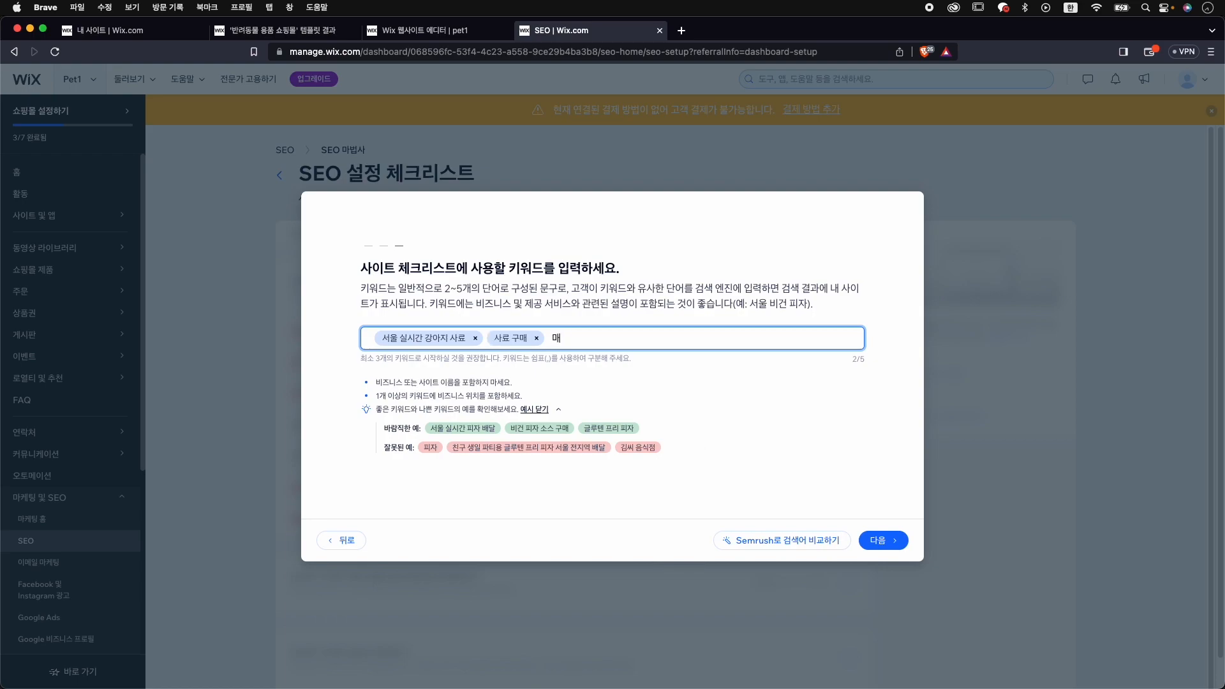
type("반려동물,")
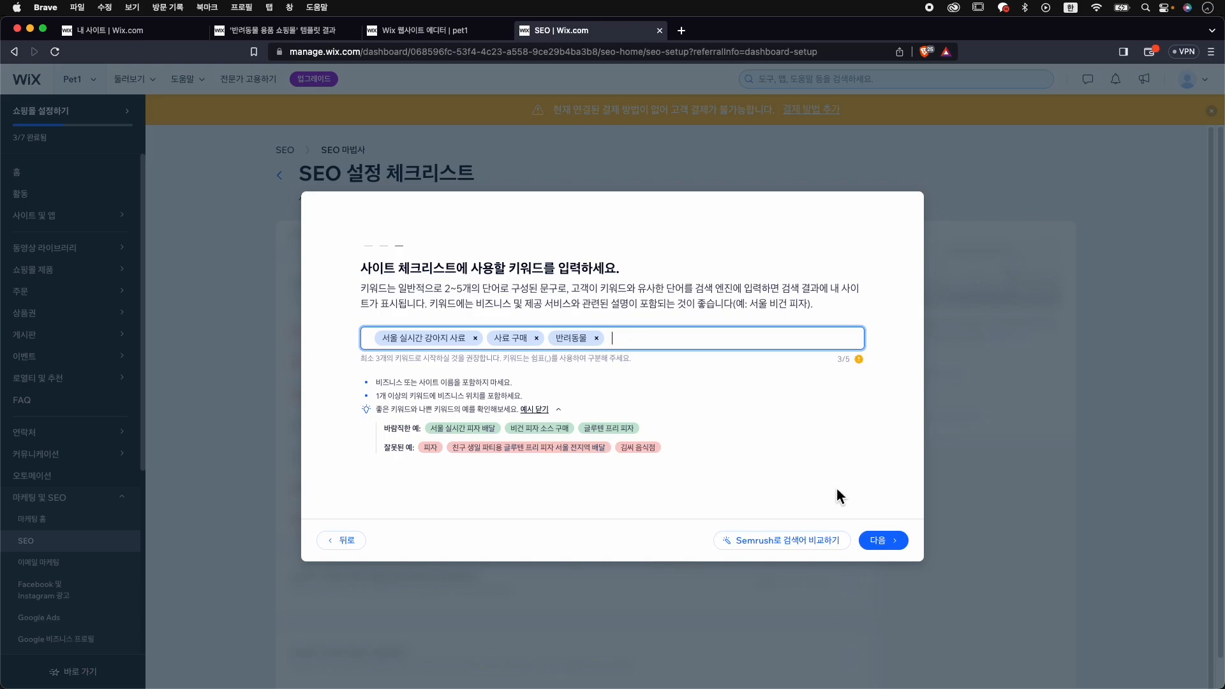
left_click(895, 542)
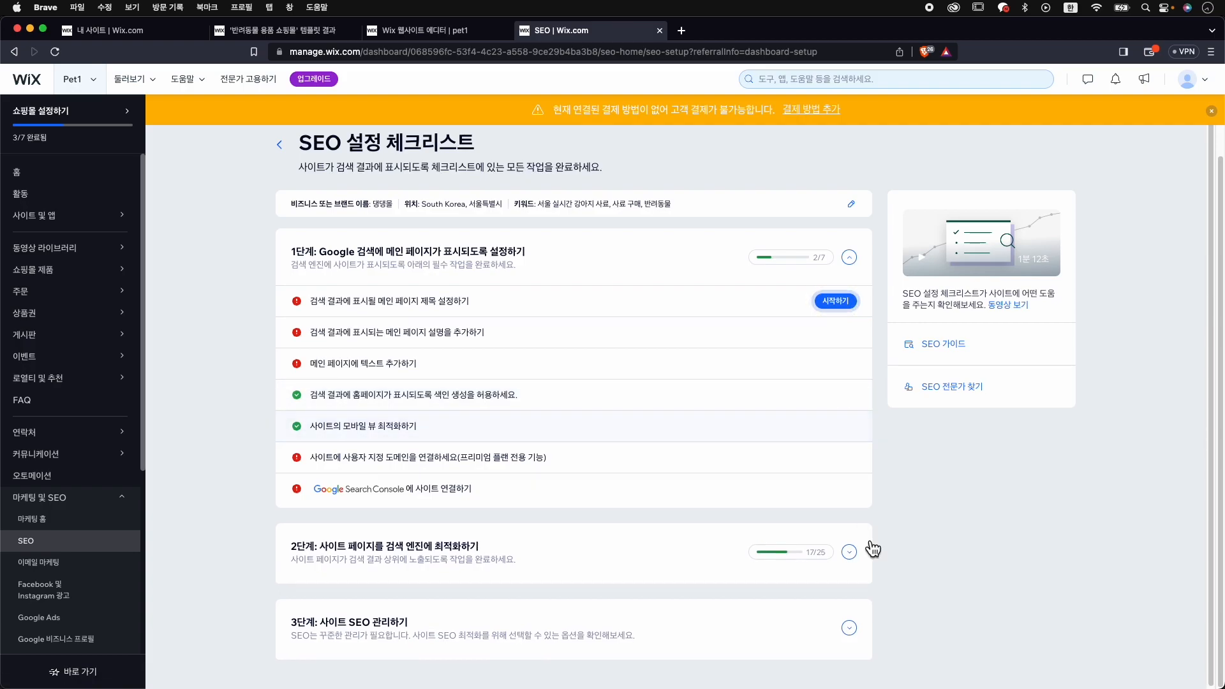
Examine the checklist's second stage and its STORE POLICY meta description task, then return to the dashboard home
left_click(851, 564)
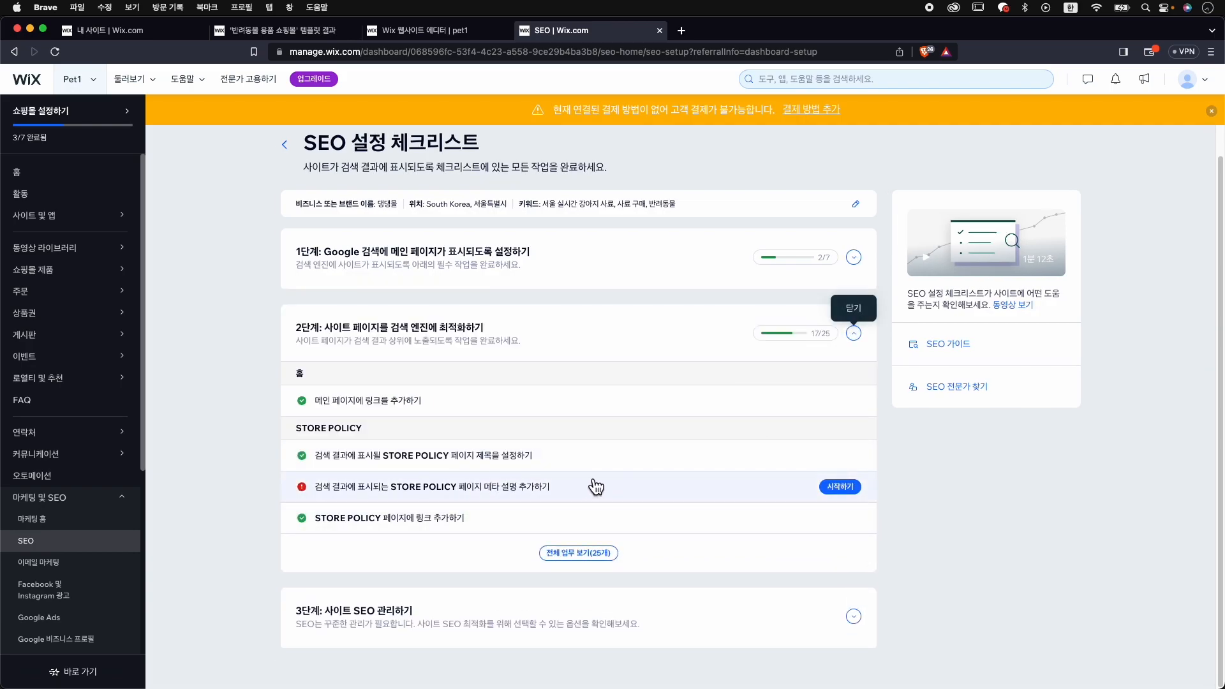
left_click(840, 495)
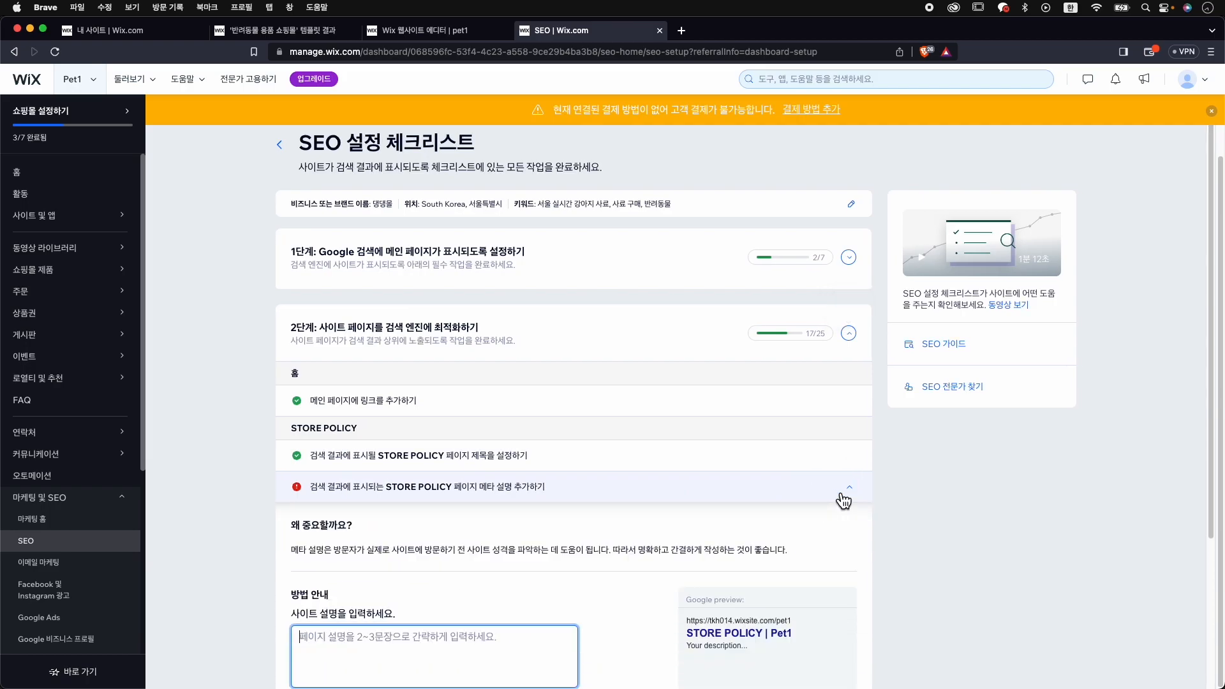
left_click_drag(360, 305, 674, 290)
left_click(611, 331)
left_click(499, 398)
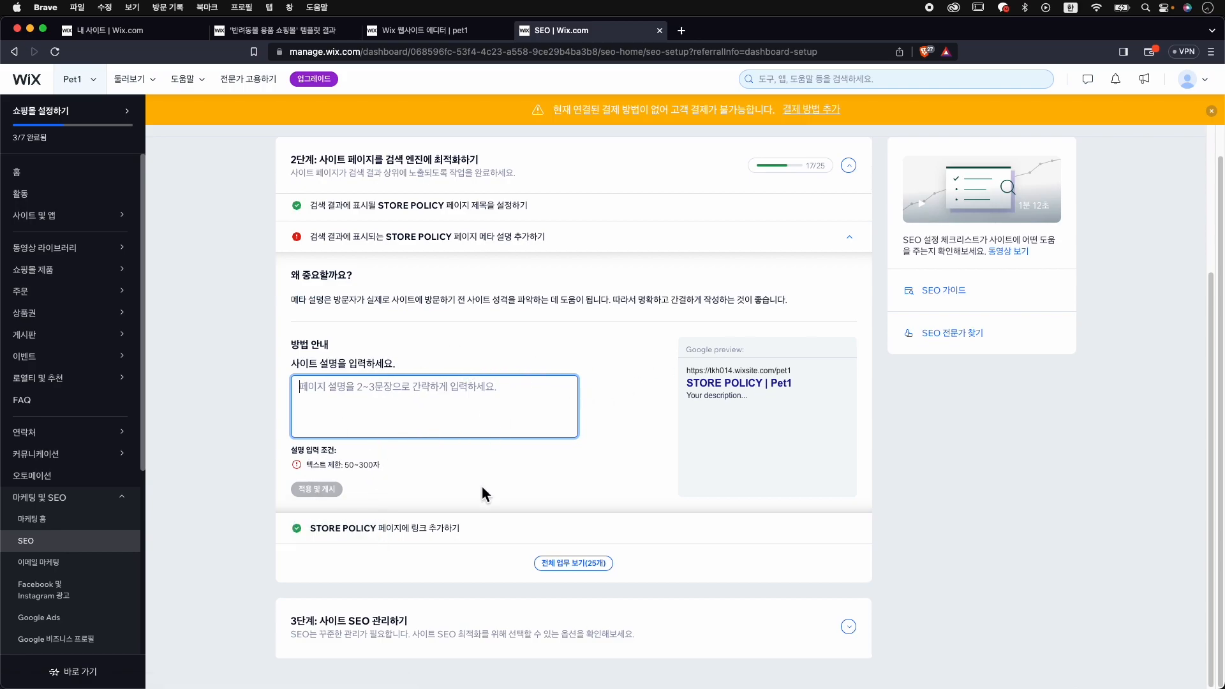
scroll(519, 507, "up", 5)
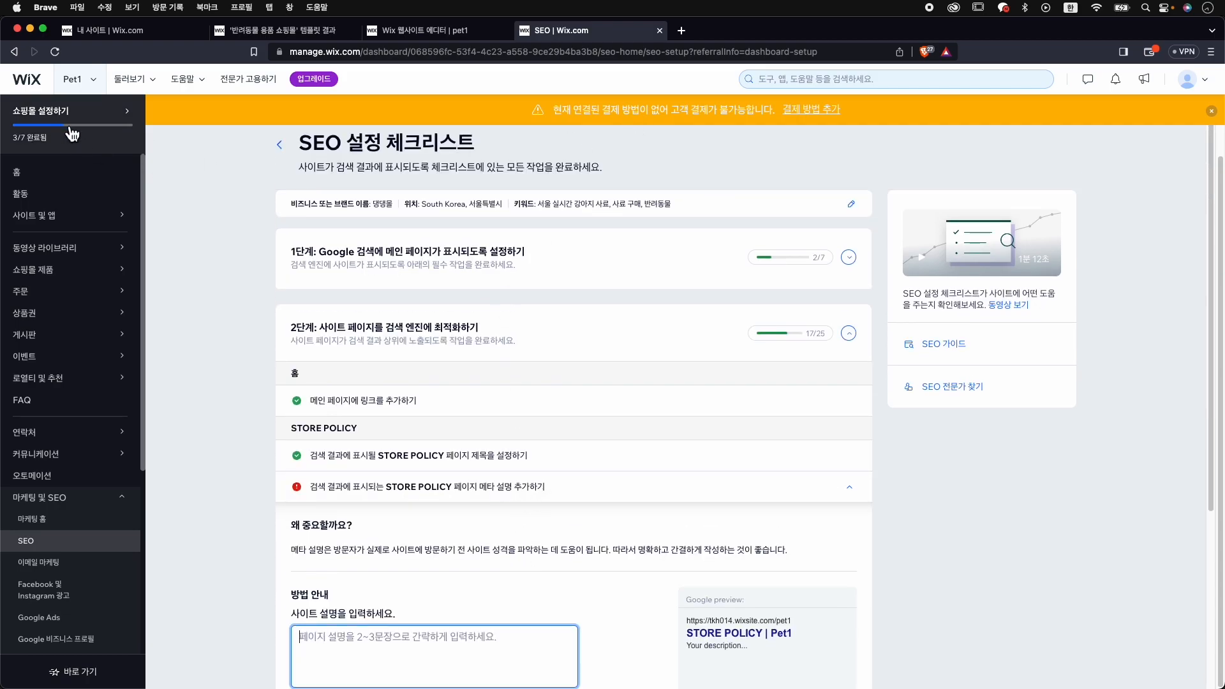
left_click(279, 145)
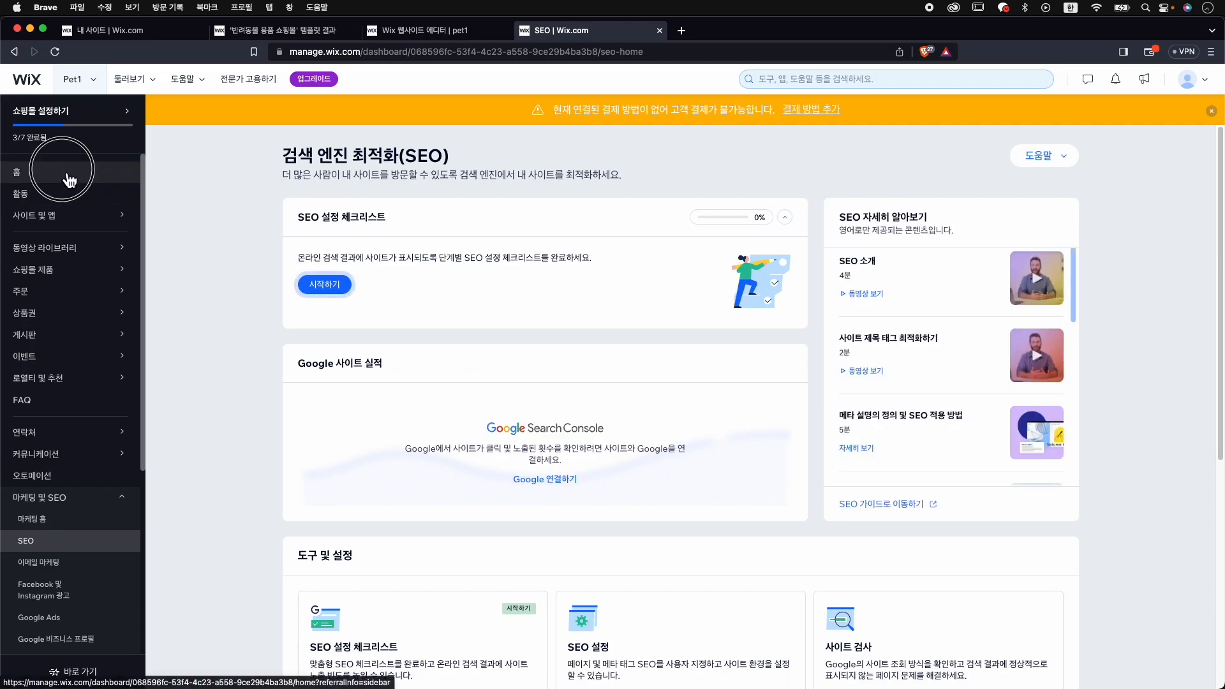
left_click(68, 176)
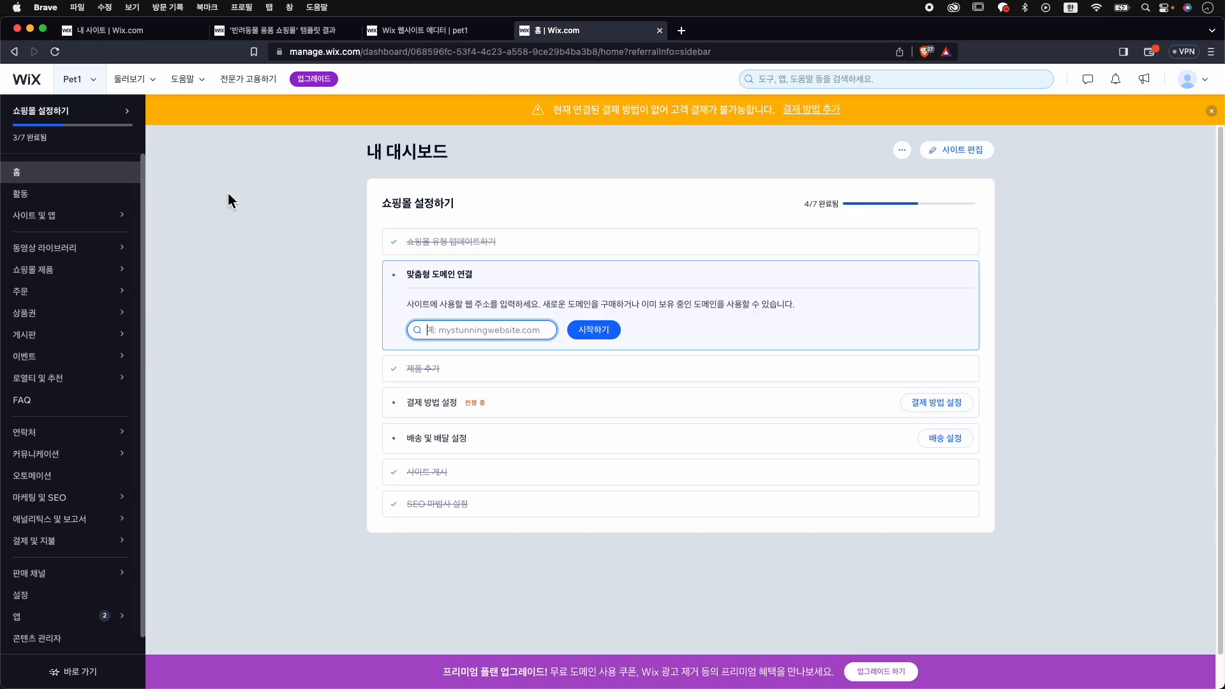
View the list of all sites and reopen the Pet1 site's dashboard
left_click(82, 81)
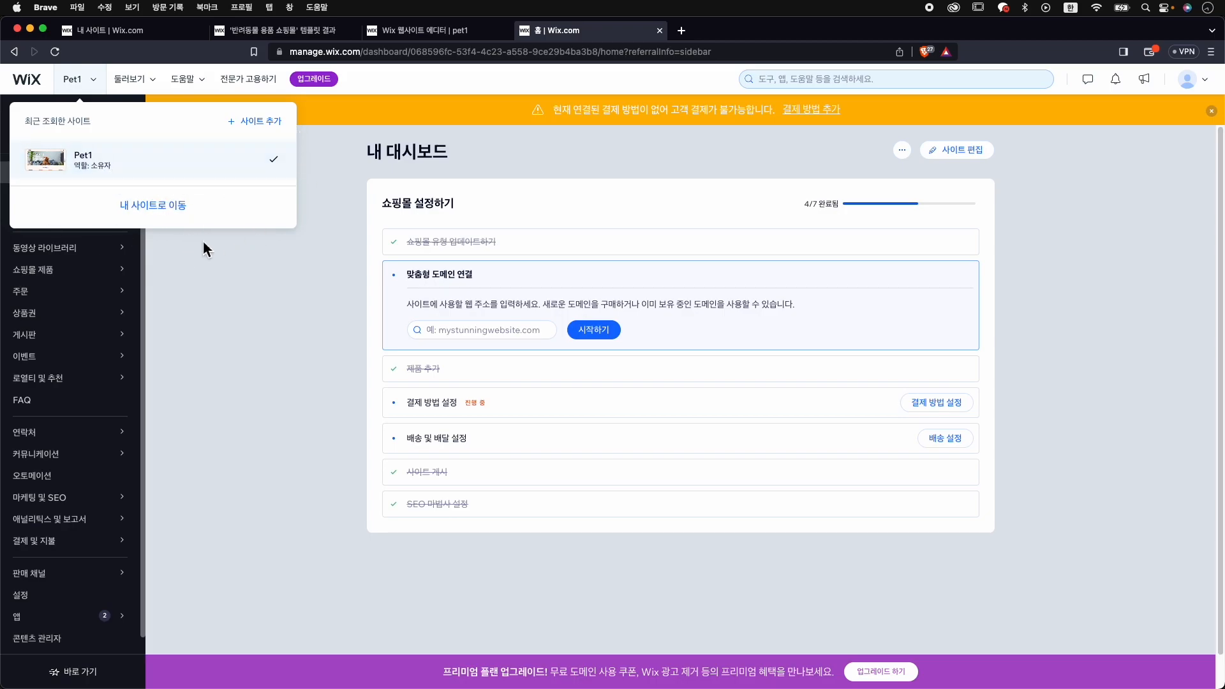
left_click(164, 215)
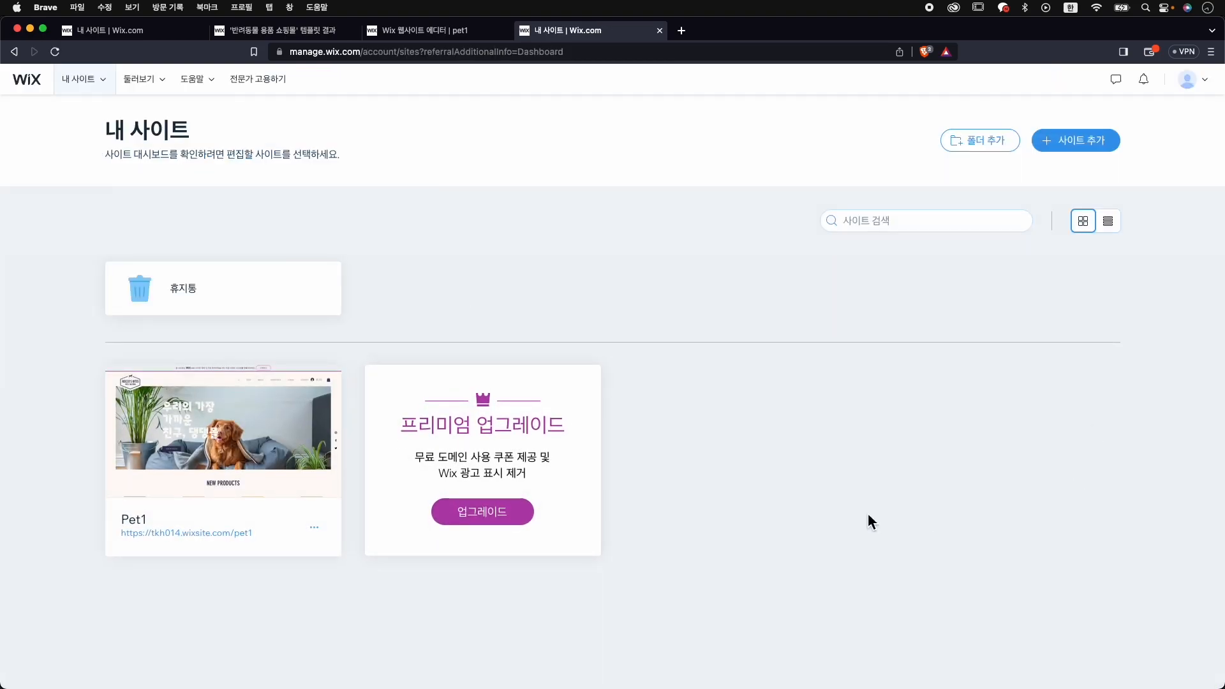
mouse_move(307, 495)
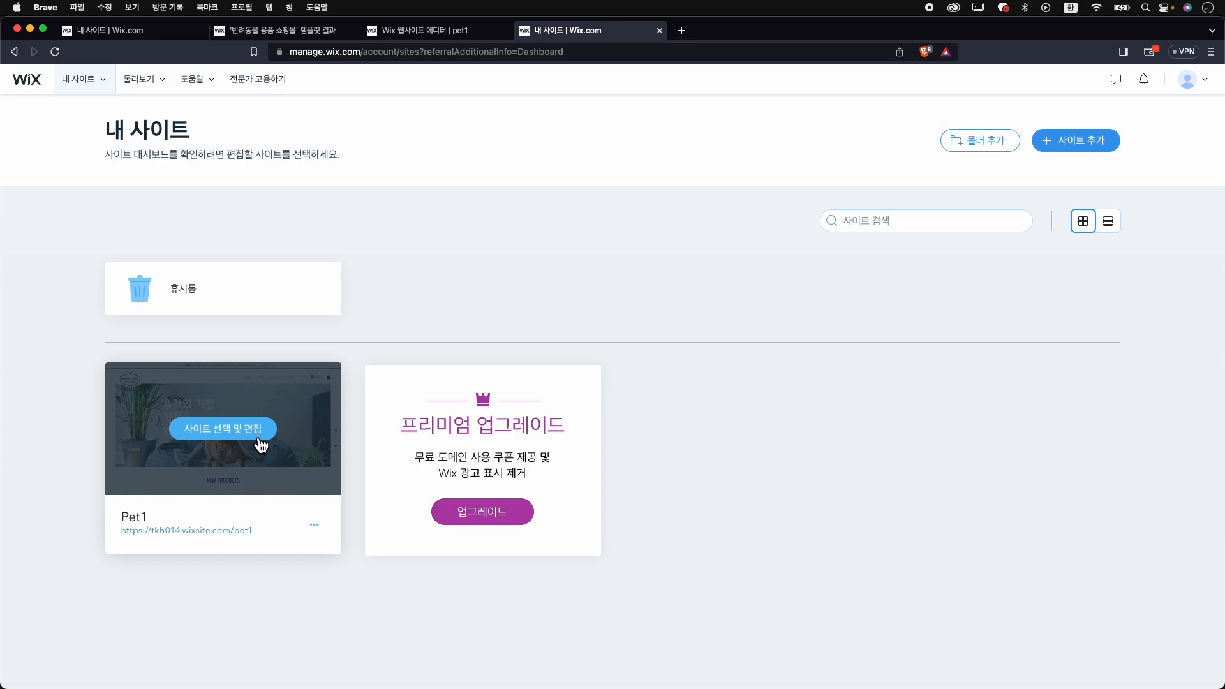
left_click(319, 526)
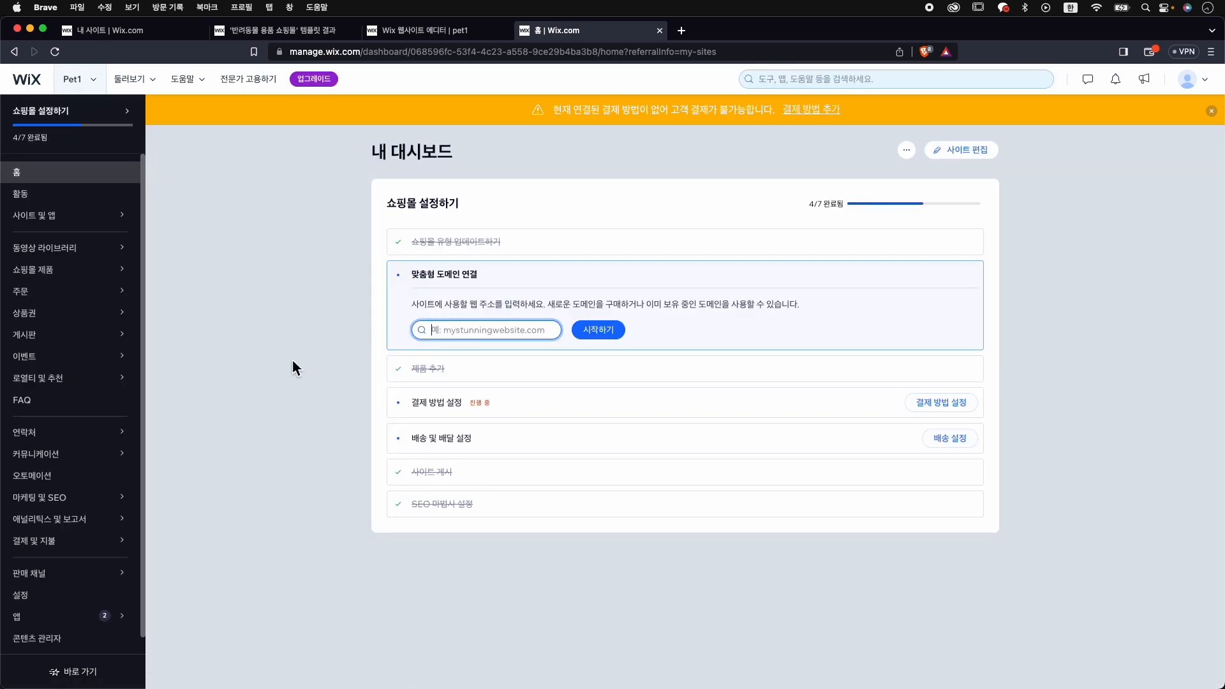
Open the site in the editor and add a blank section above the home page's welcome section
left_click(969, 153)
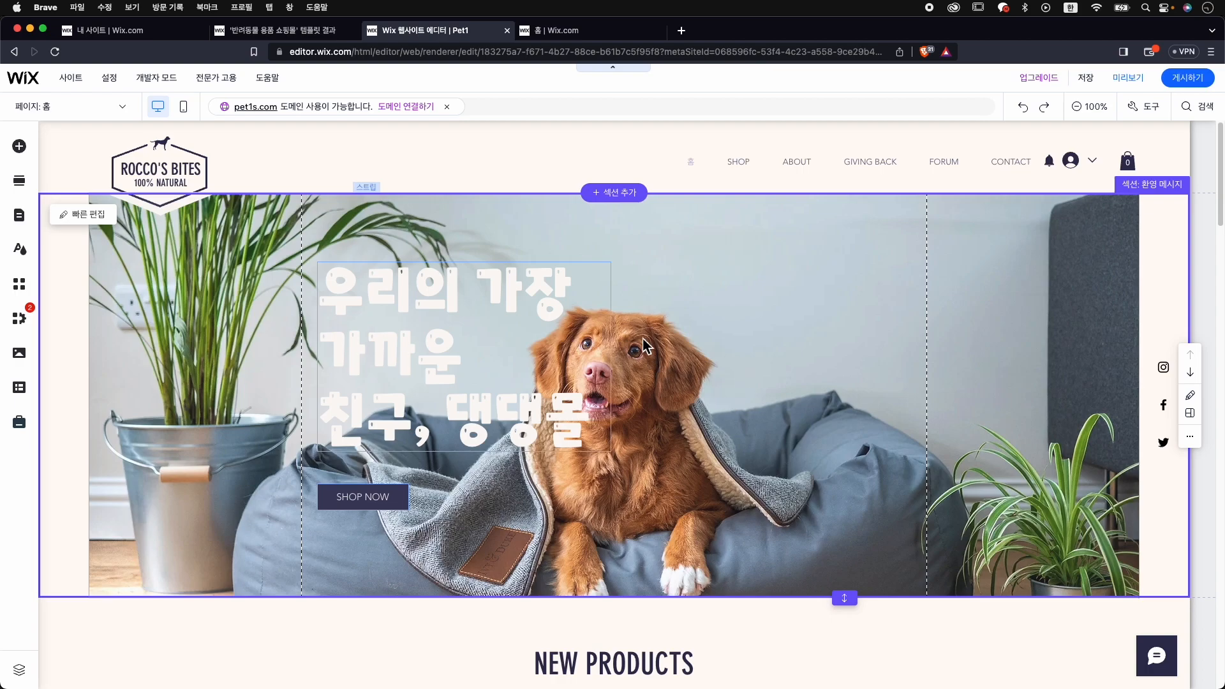
left_click(614, 192)
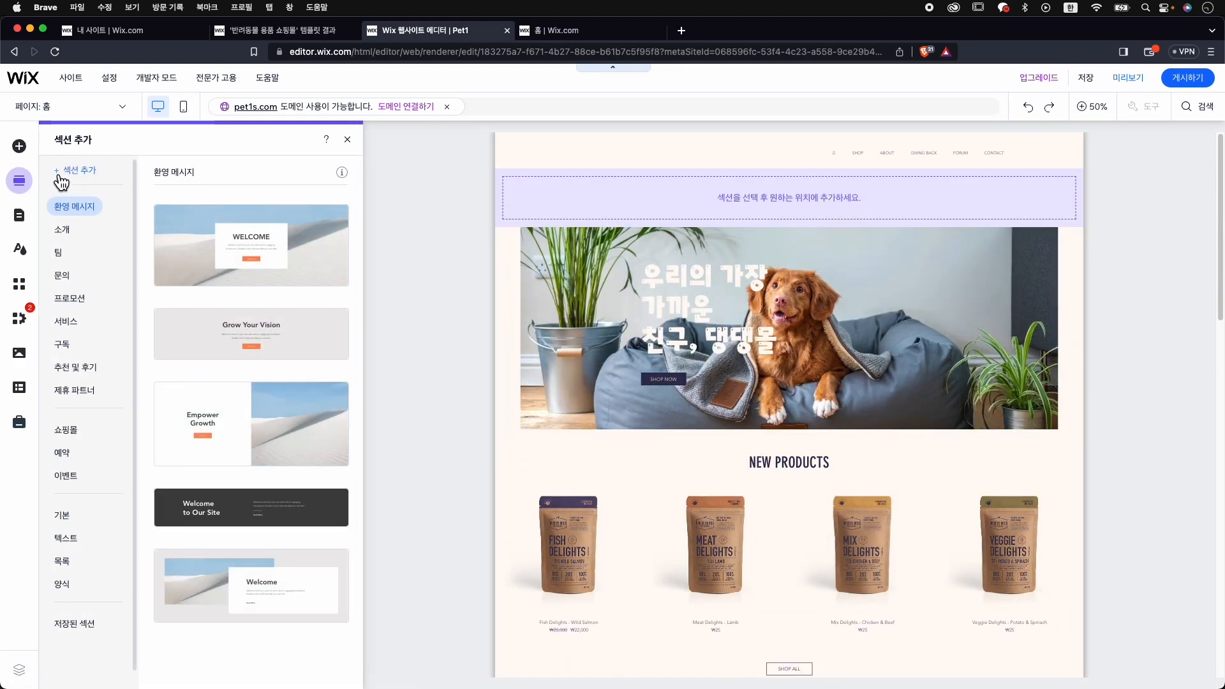
left_click(61, 178)
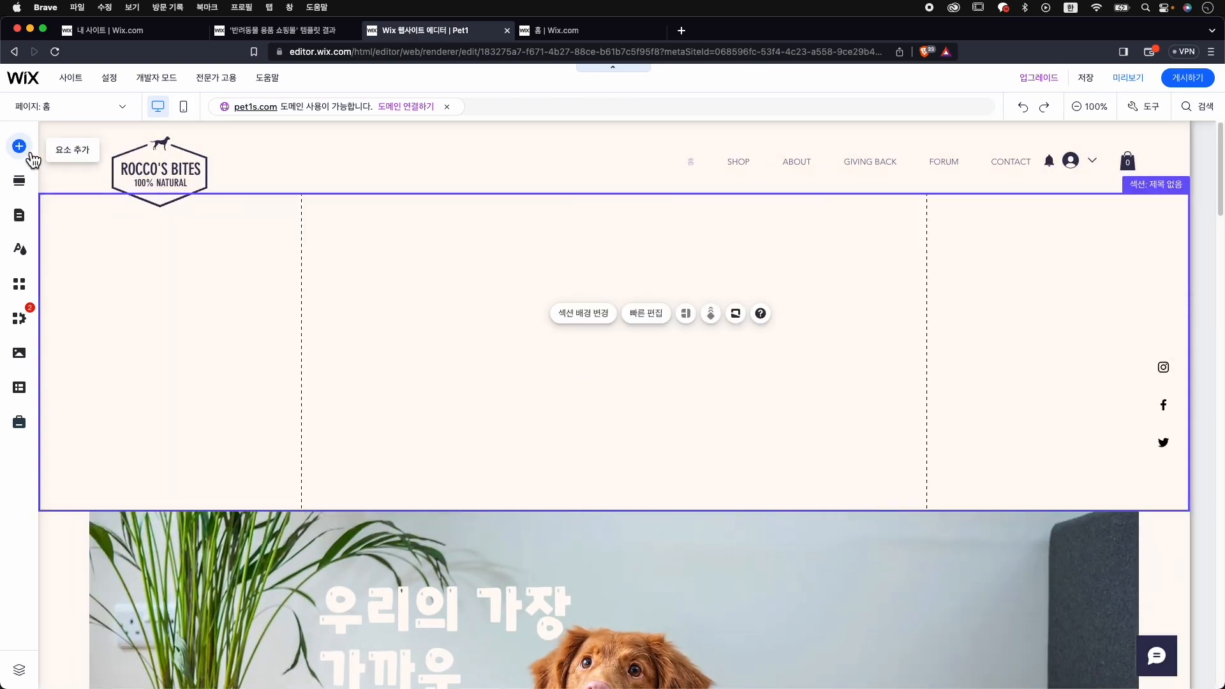
Add a YouTube single video player to the blank section, enlarge it to nearly the section's height and centre it
left_click(31, 155)
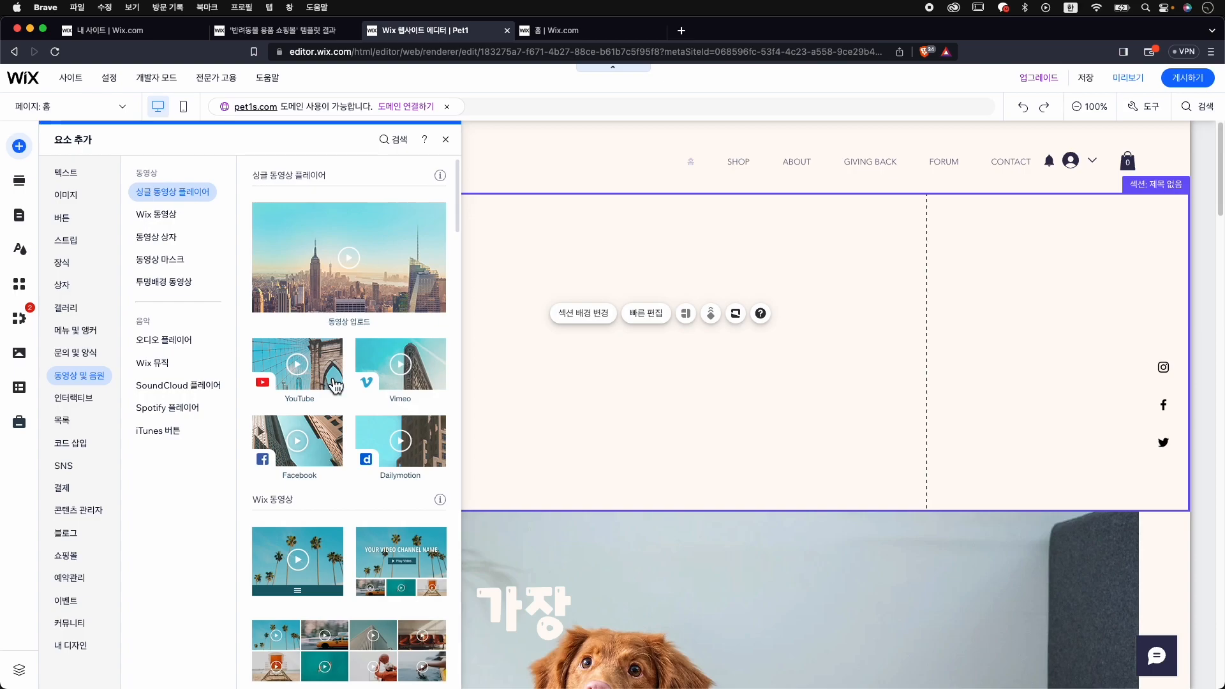
left_click_drag(335, 385, 547, 416)
left_click_drag(611, 338, 882, 234)
left_click_drag(791, 268, 817, 273)
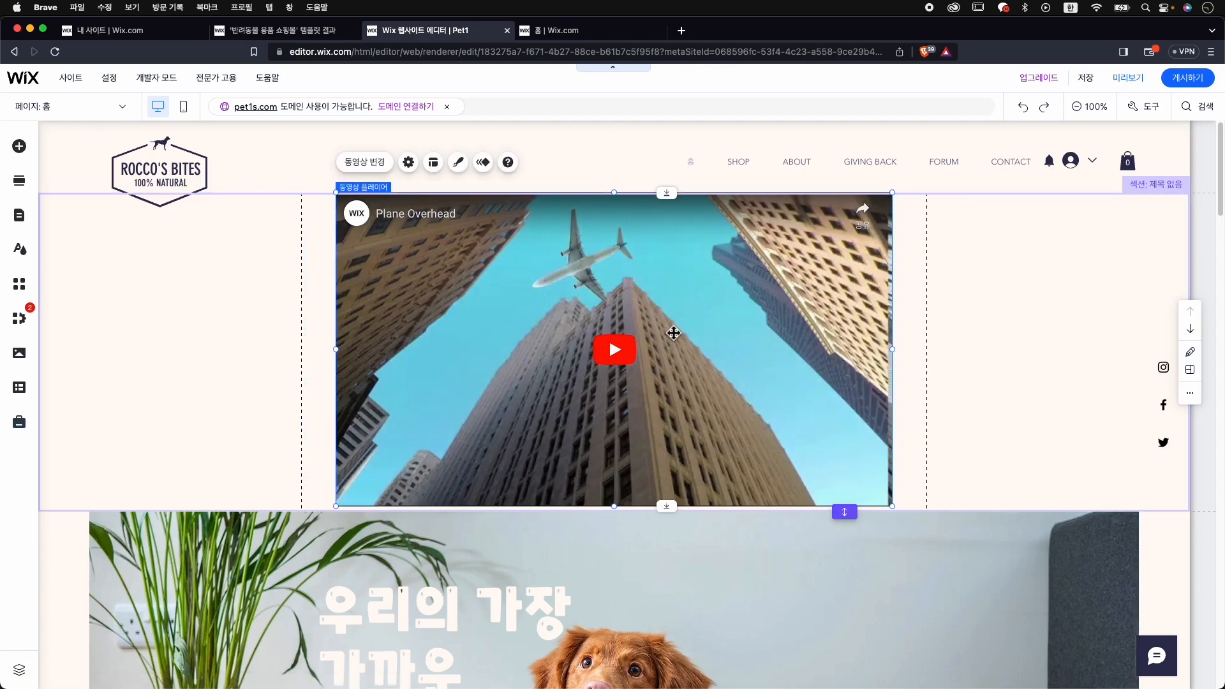
Copy the share link of the YouTube video "사실적인 3D 렌더링 쉽게 만들기" and set it as the player's video URL
double_click(576, 331)
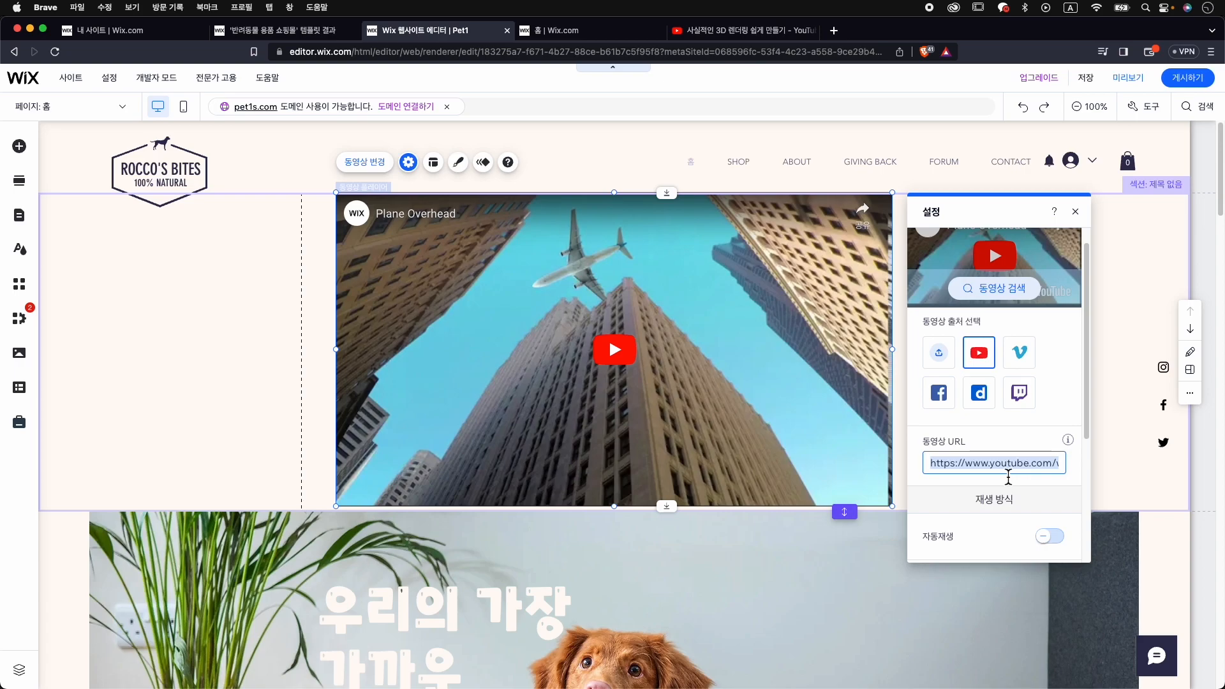
left_click(758, 37)
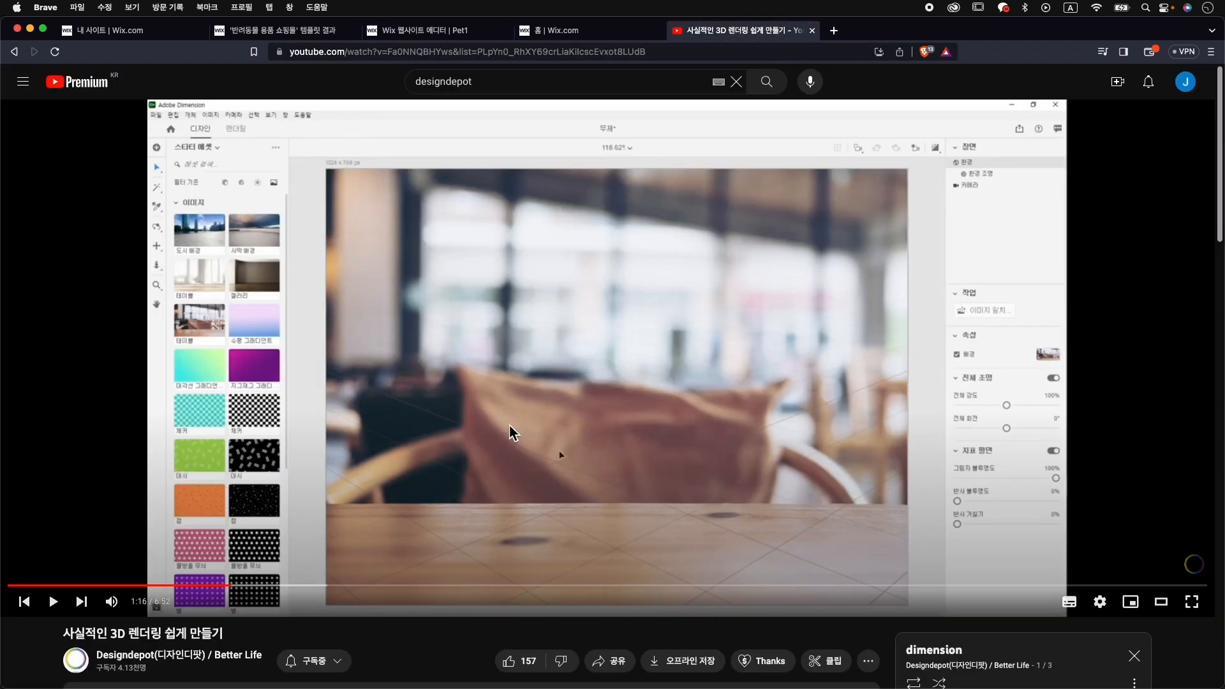
scroll(678, 635, "down", 2)
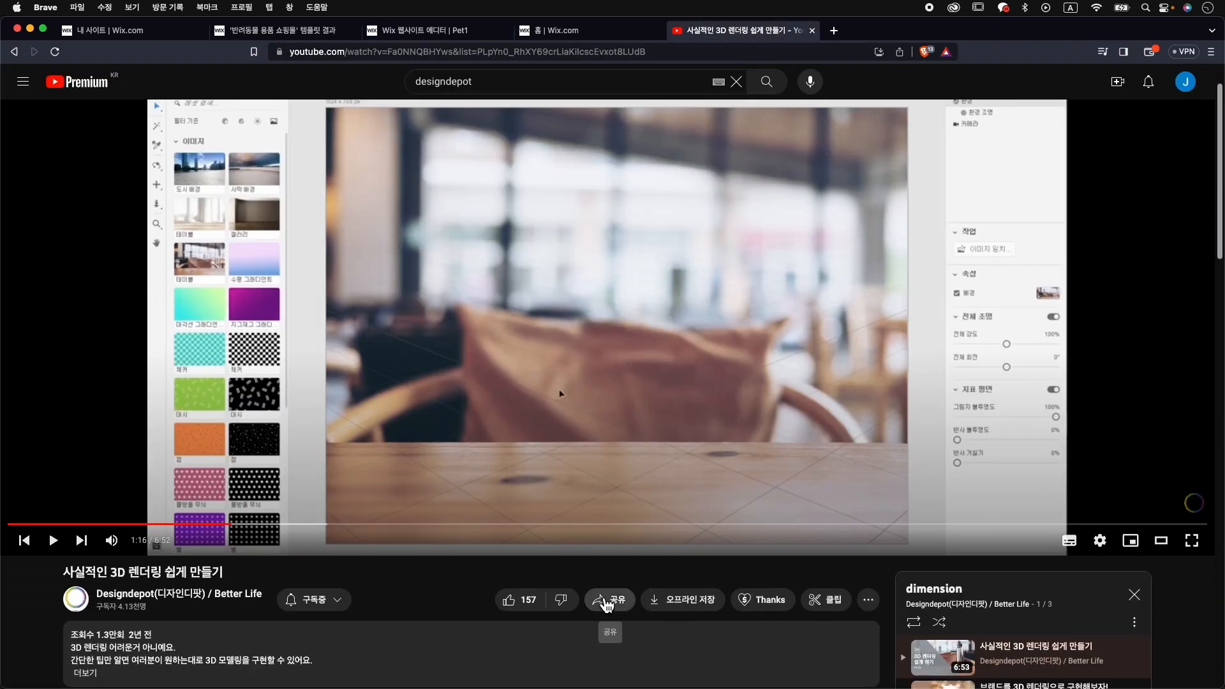
left_click(629, 607)
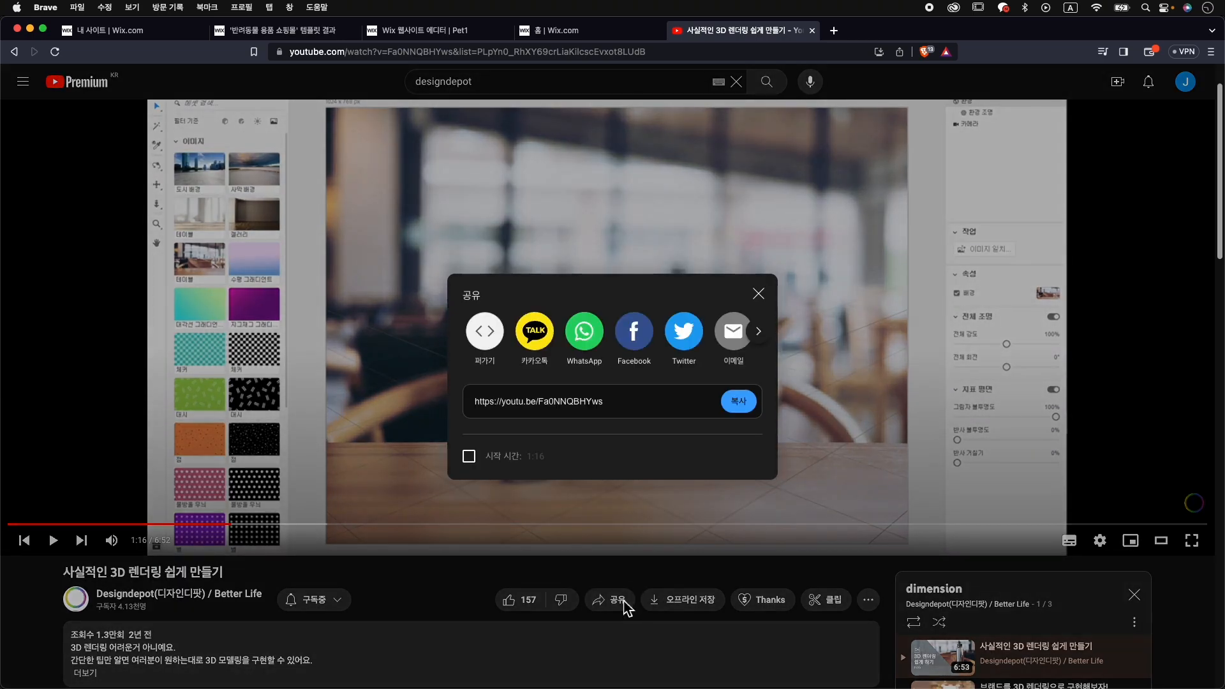
left_click(739, 400)
key("super+c")
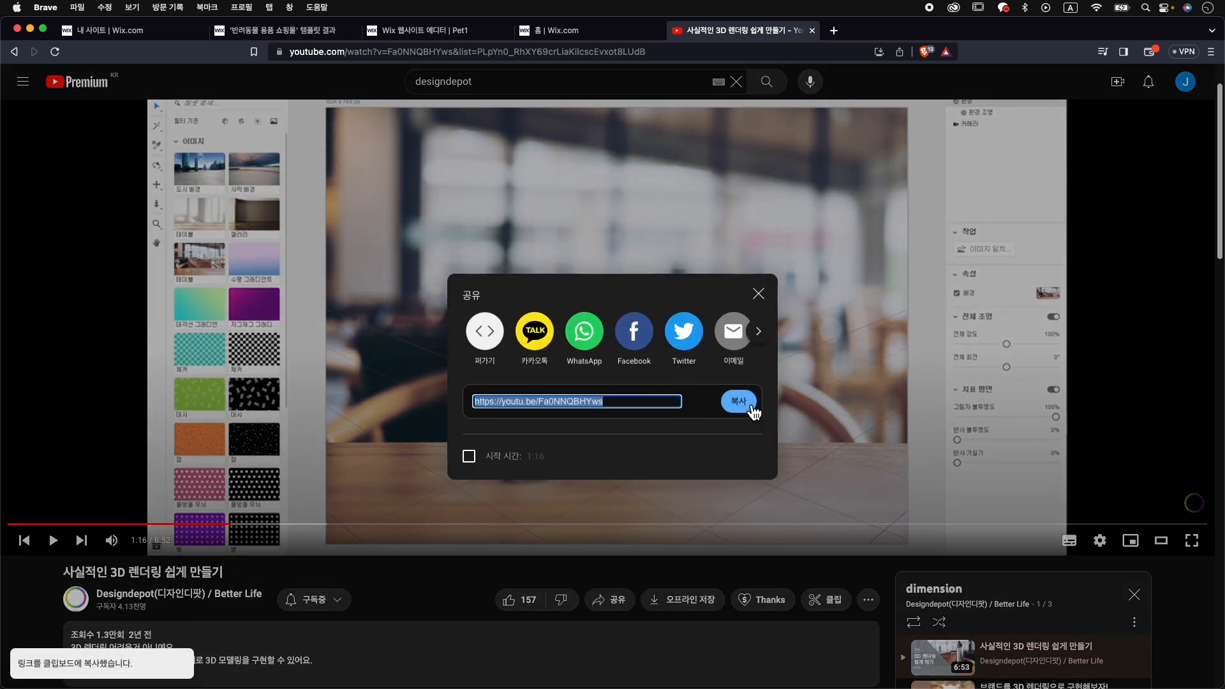
left_click(436, 32)
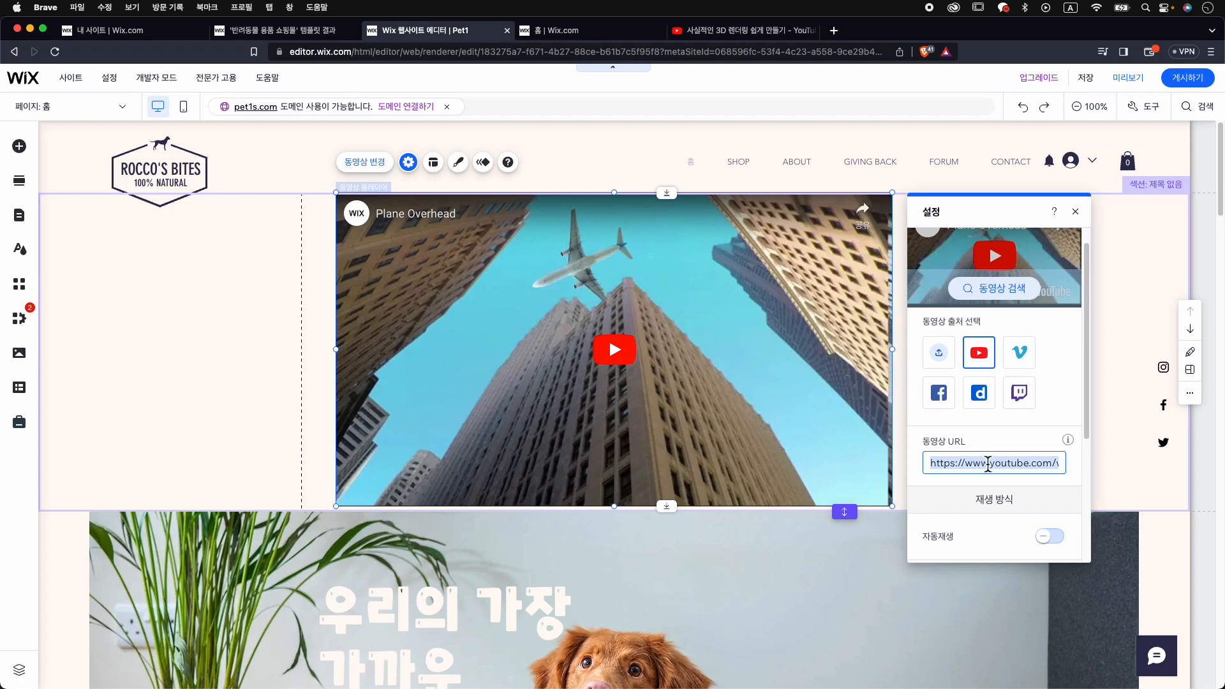
key("super+v")
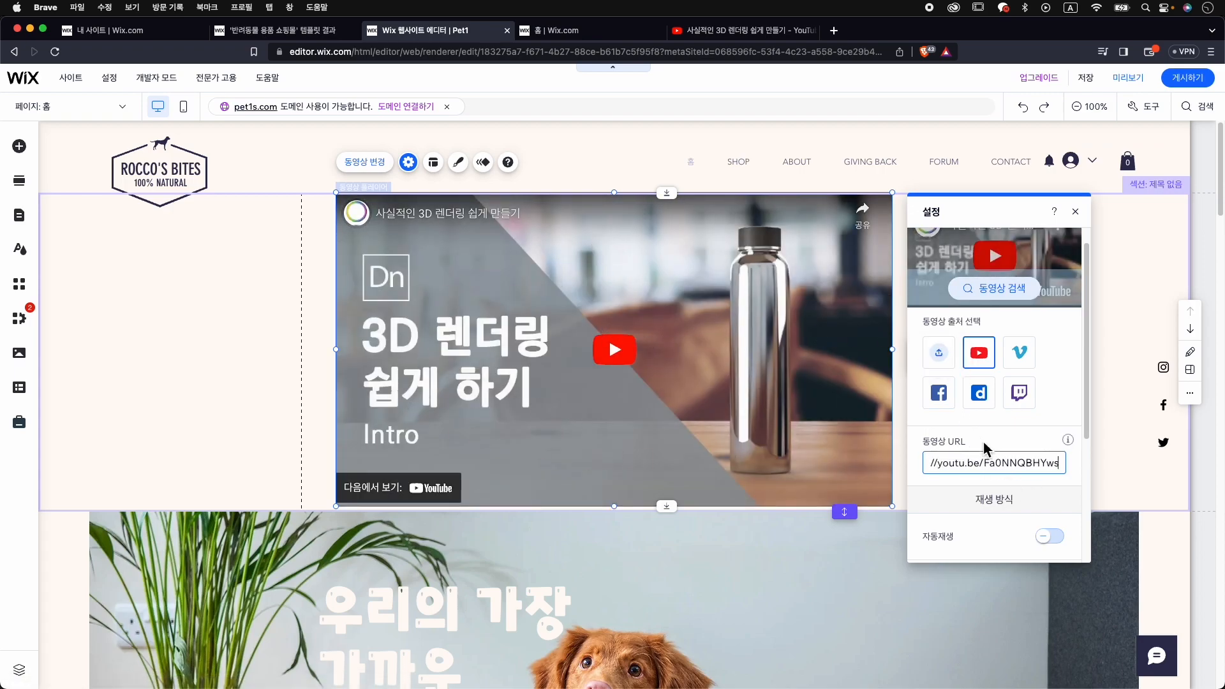
Turn on autoplay (자동재생) and loop playback (반복재생) for the video player, then close its settings
scroll(1010, 459, "down", 3)
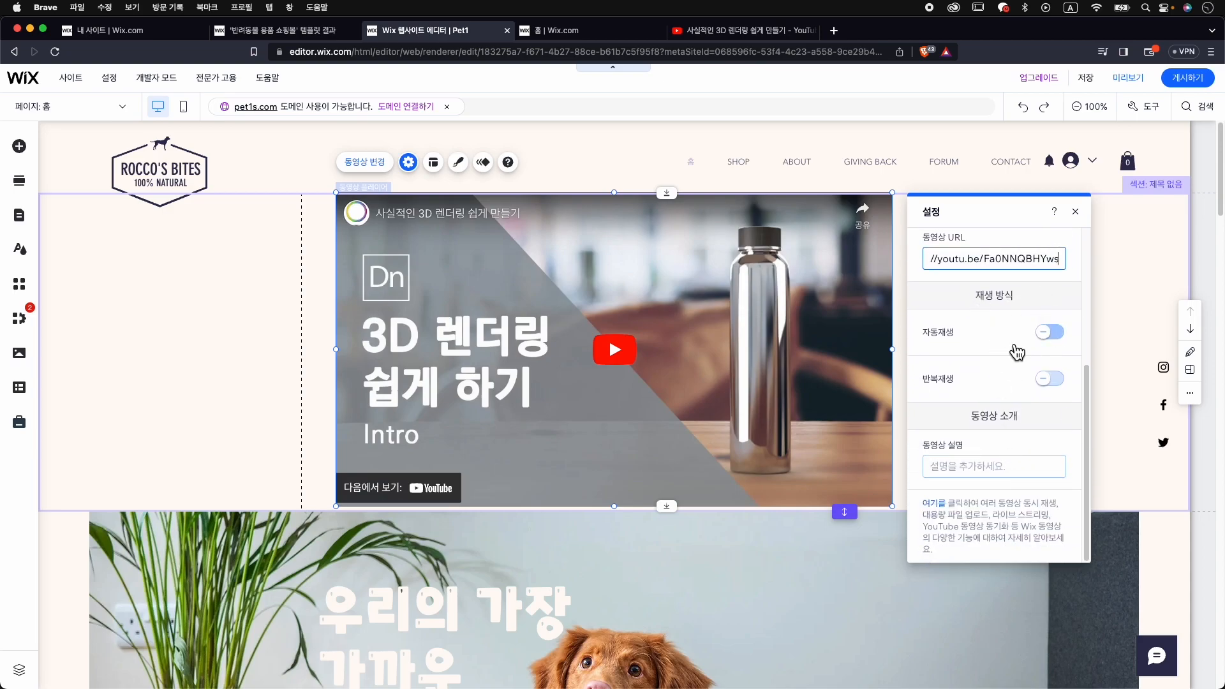
left_click(1051, 333)
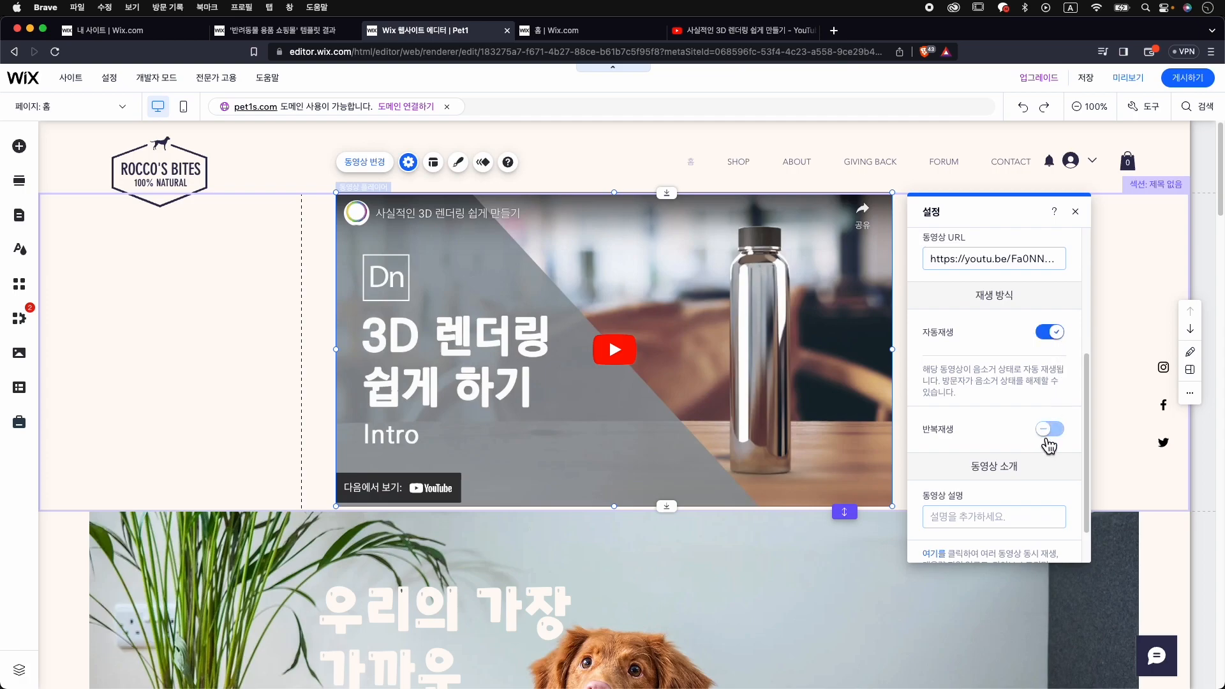
left_click(1048, 439)
scroll(1013, 415, "down", 2)
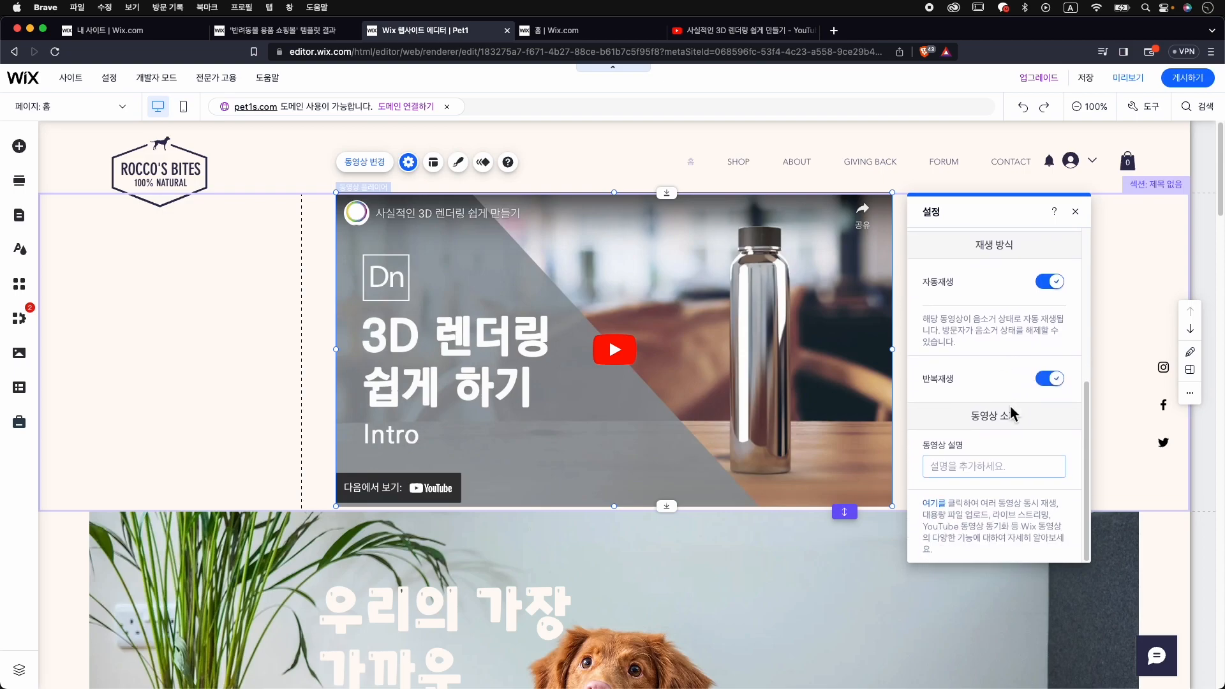
left_click(1075, 211)
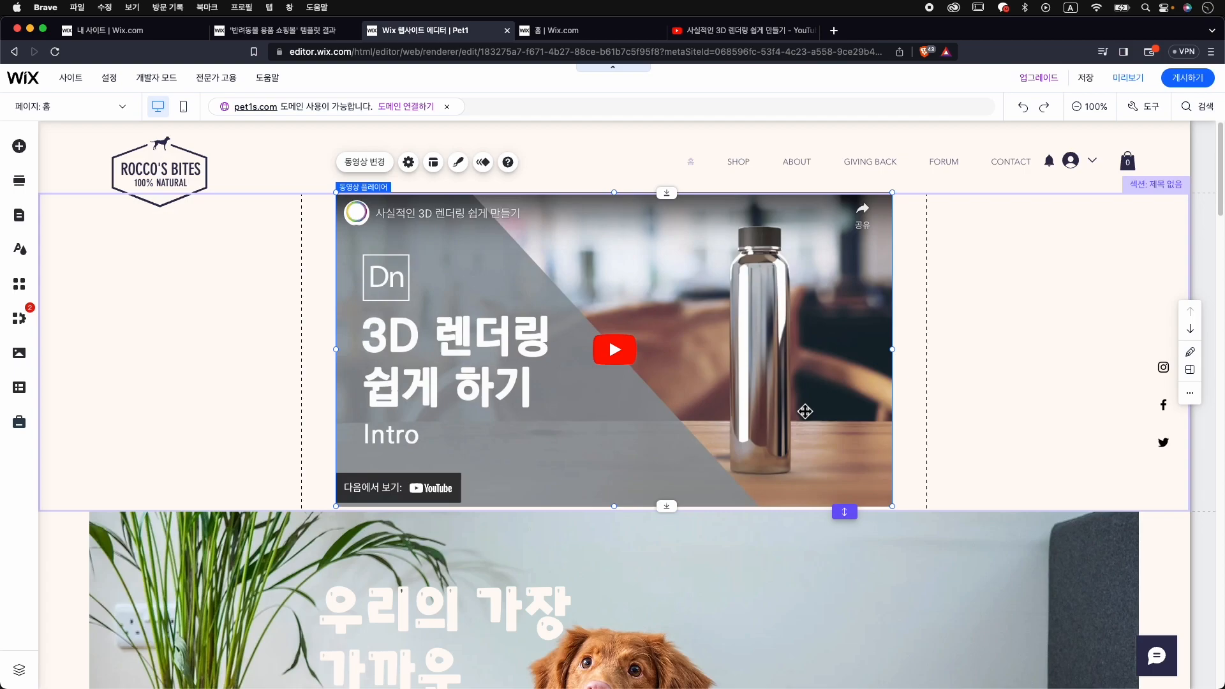
left_click(19, 146)
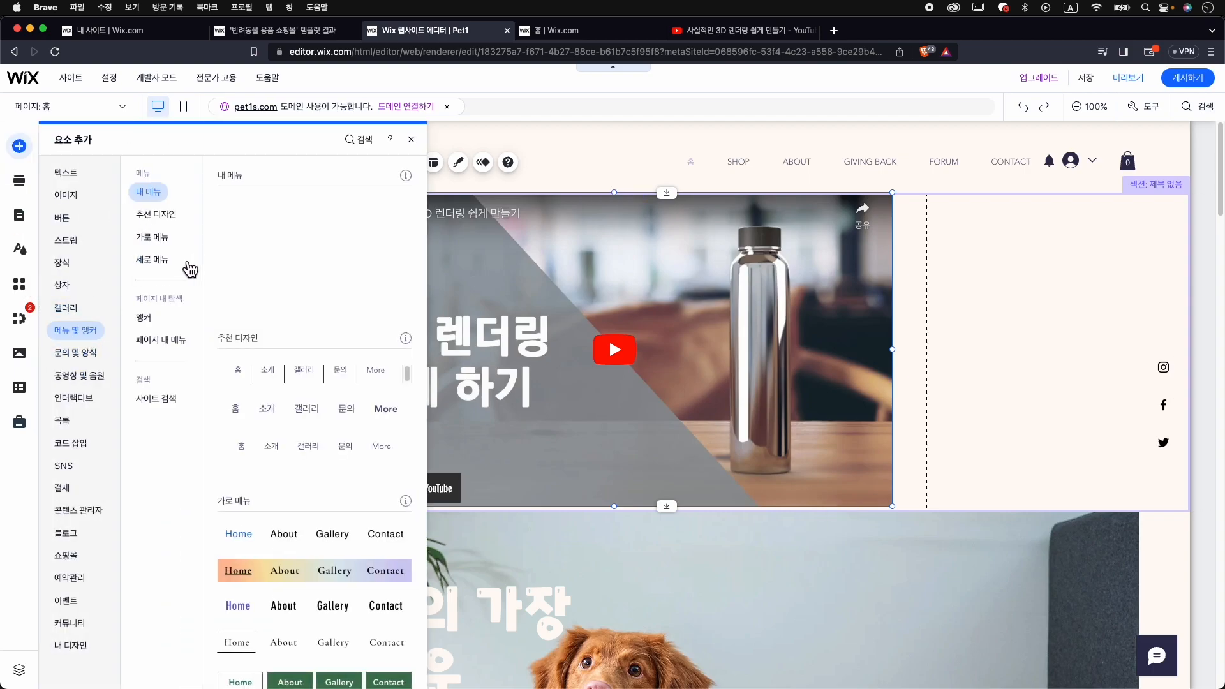
left_click(70, 263)
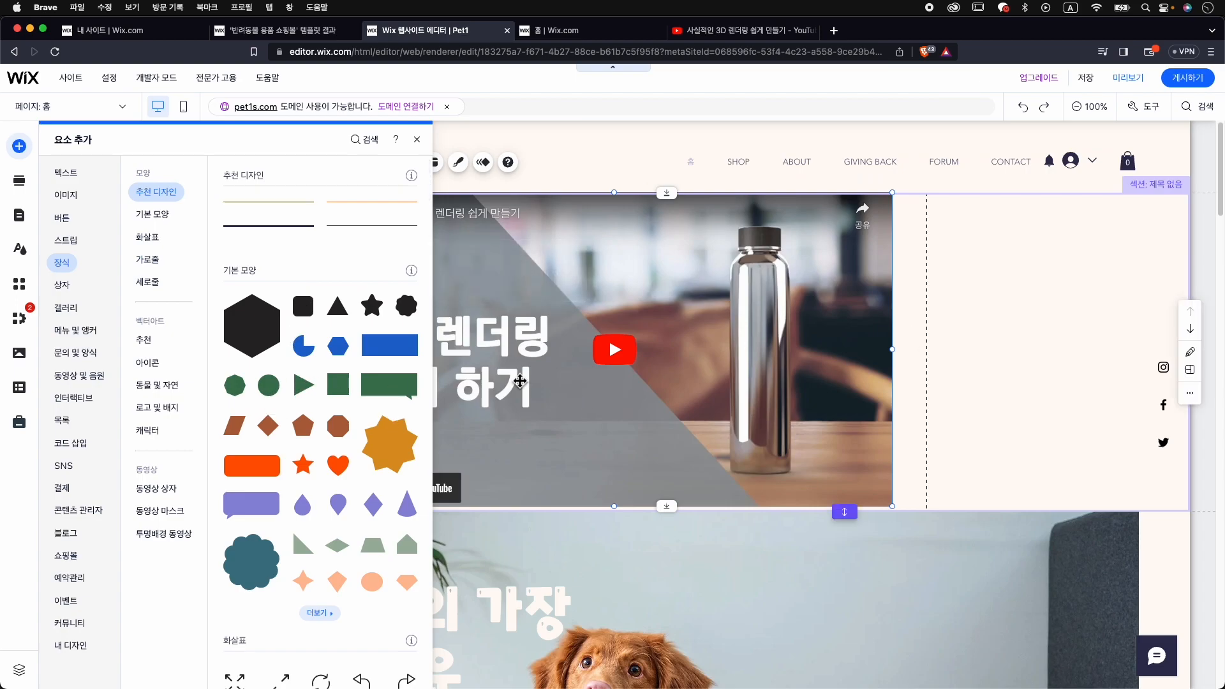
left_click(417, 139)
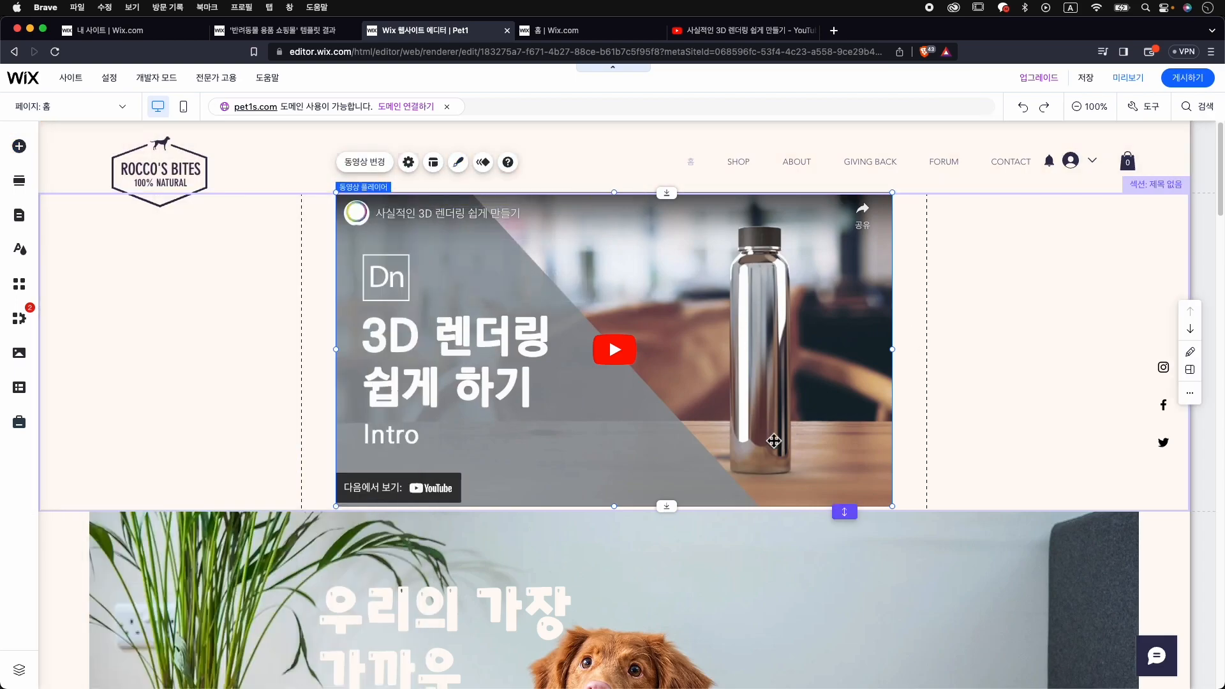